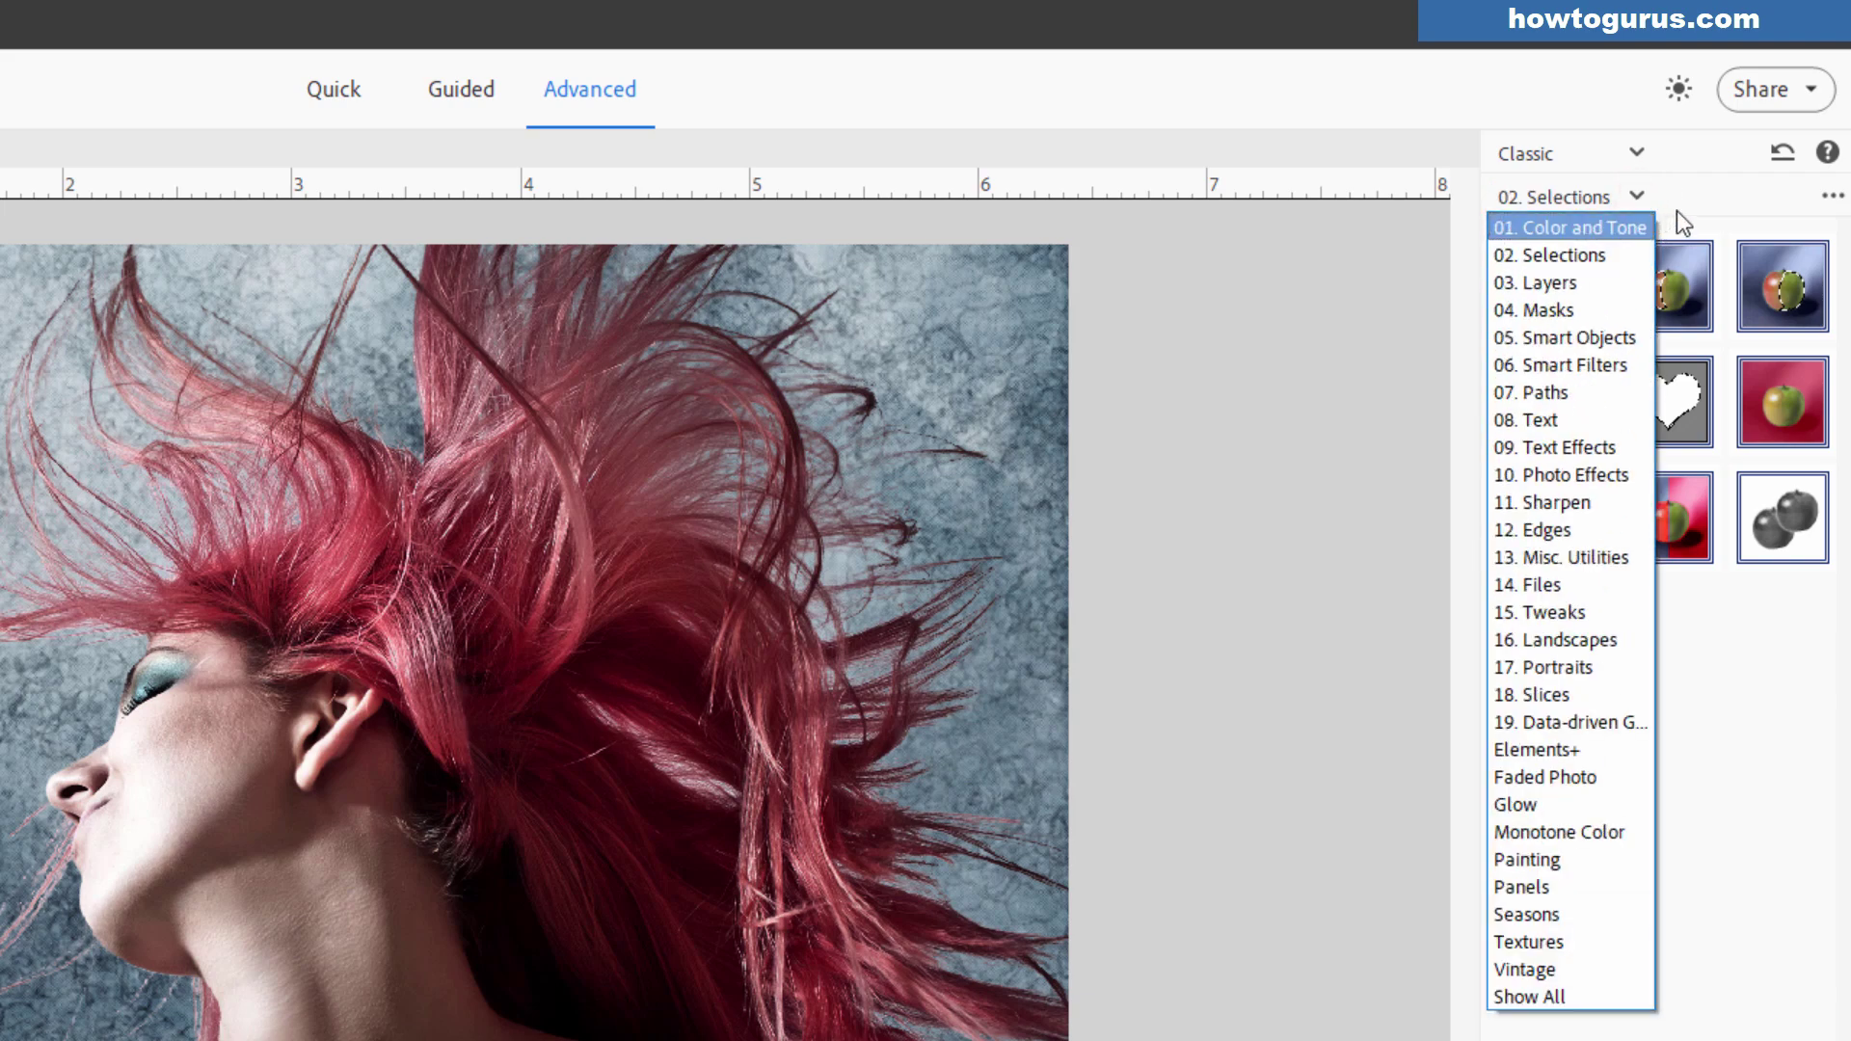
Step: Delete the Levels 1 adjustment layer together with the Background copy layer and its mask
left_click(1675, 210)
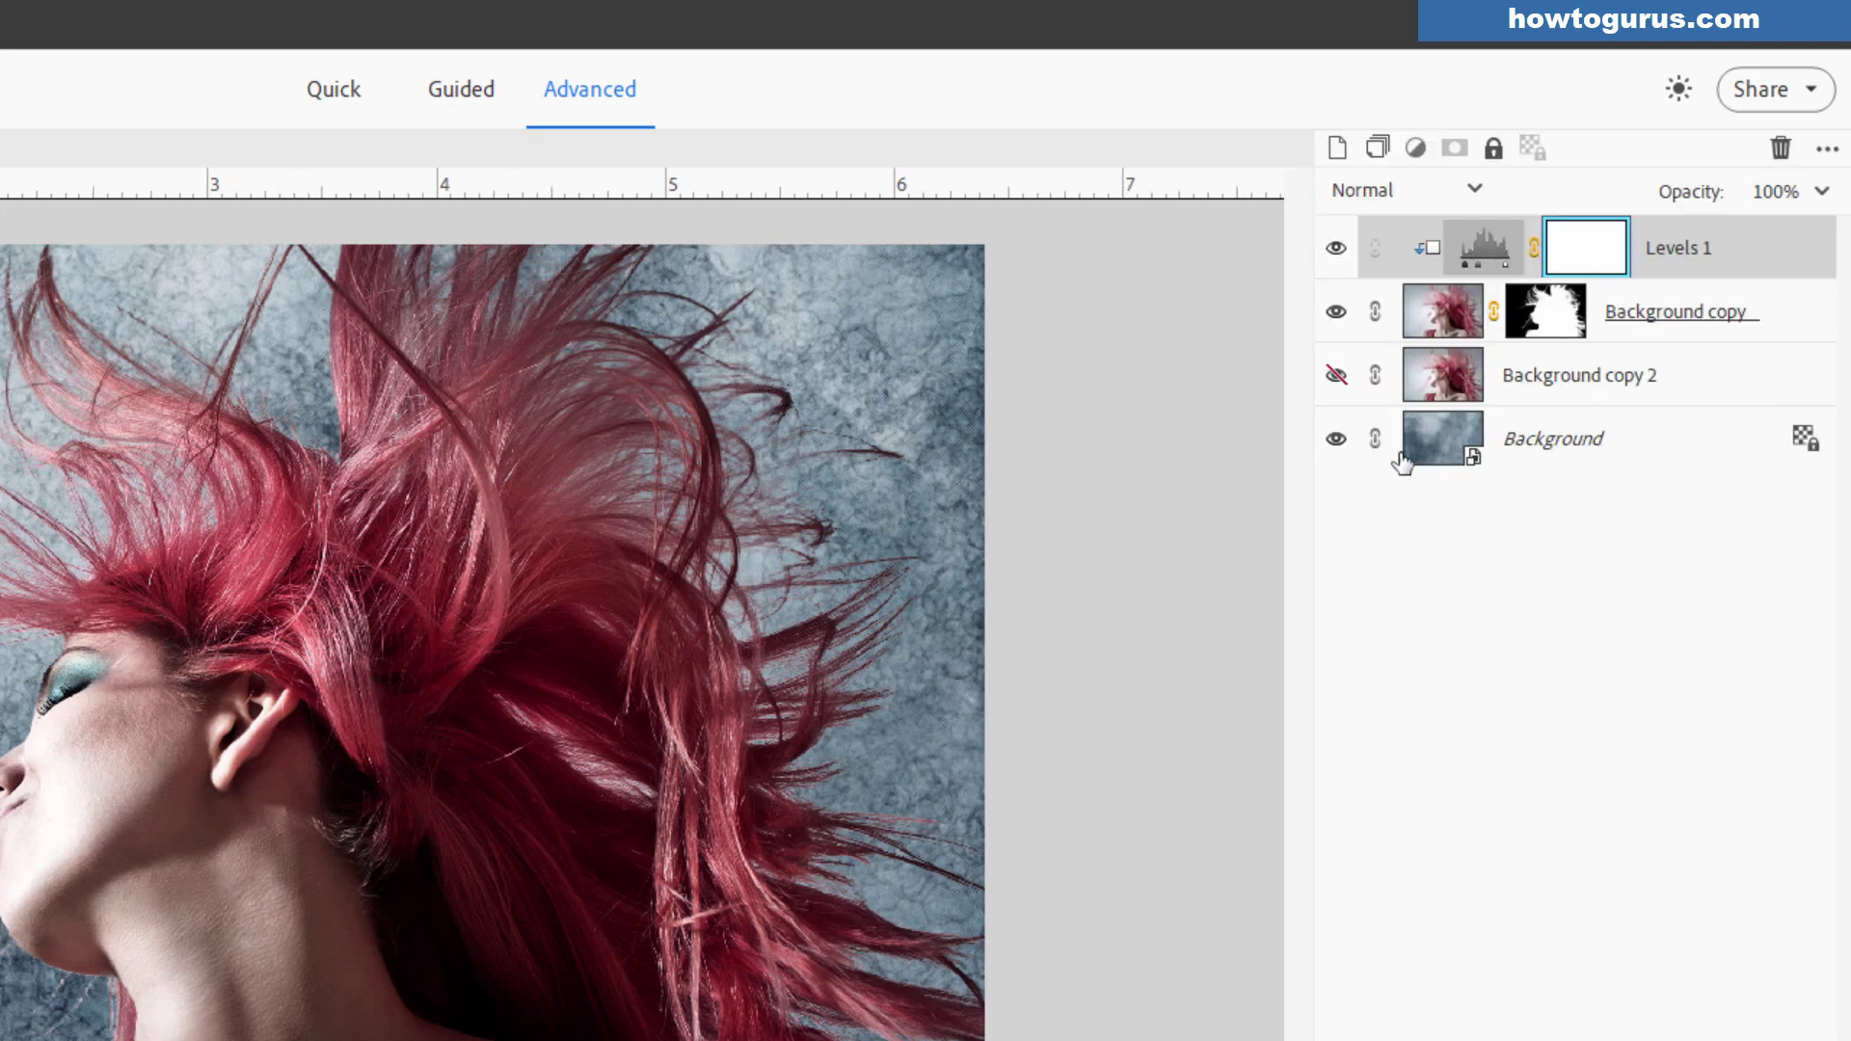
left_click(1707, 269)
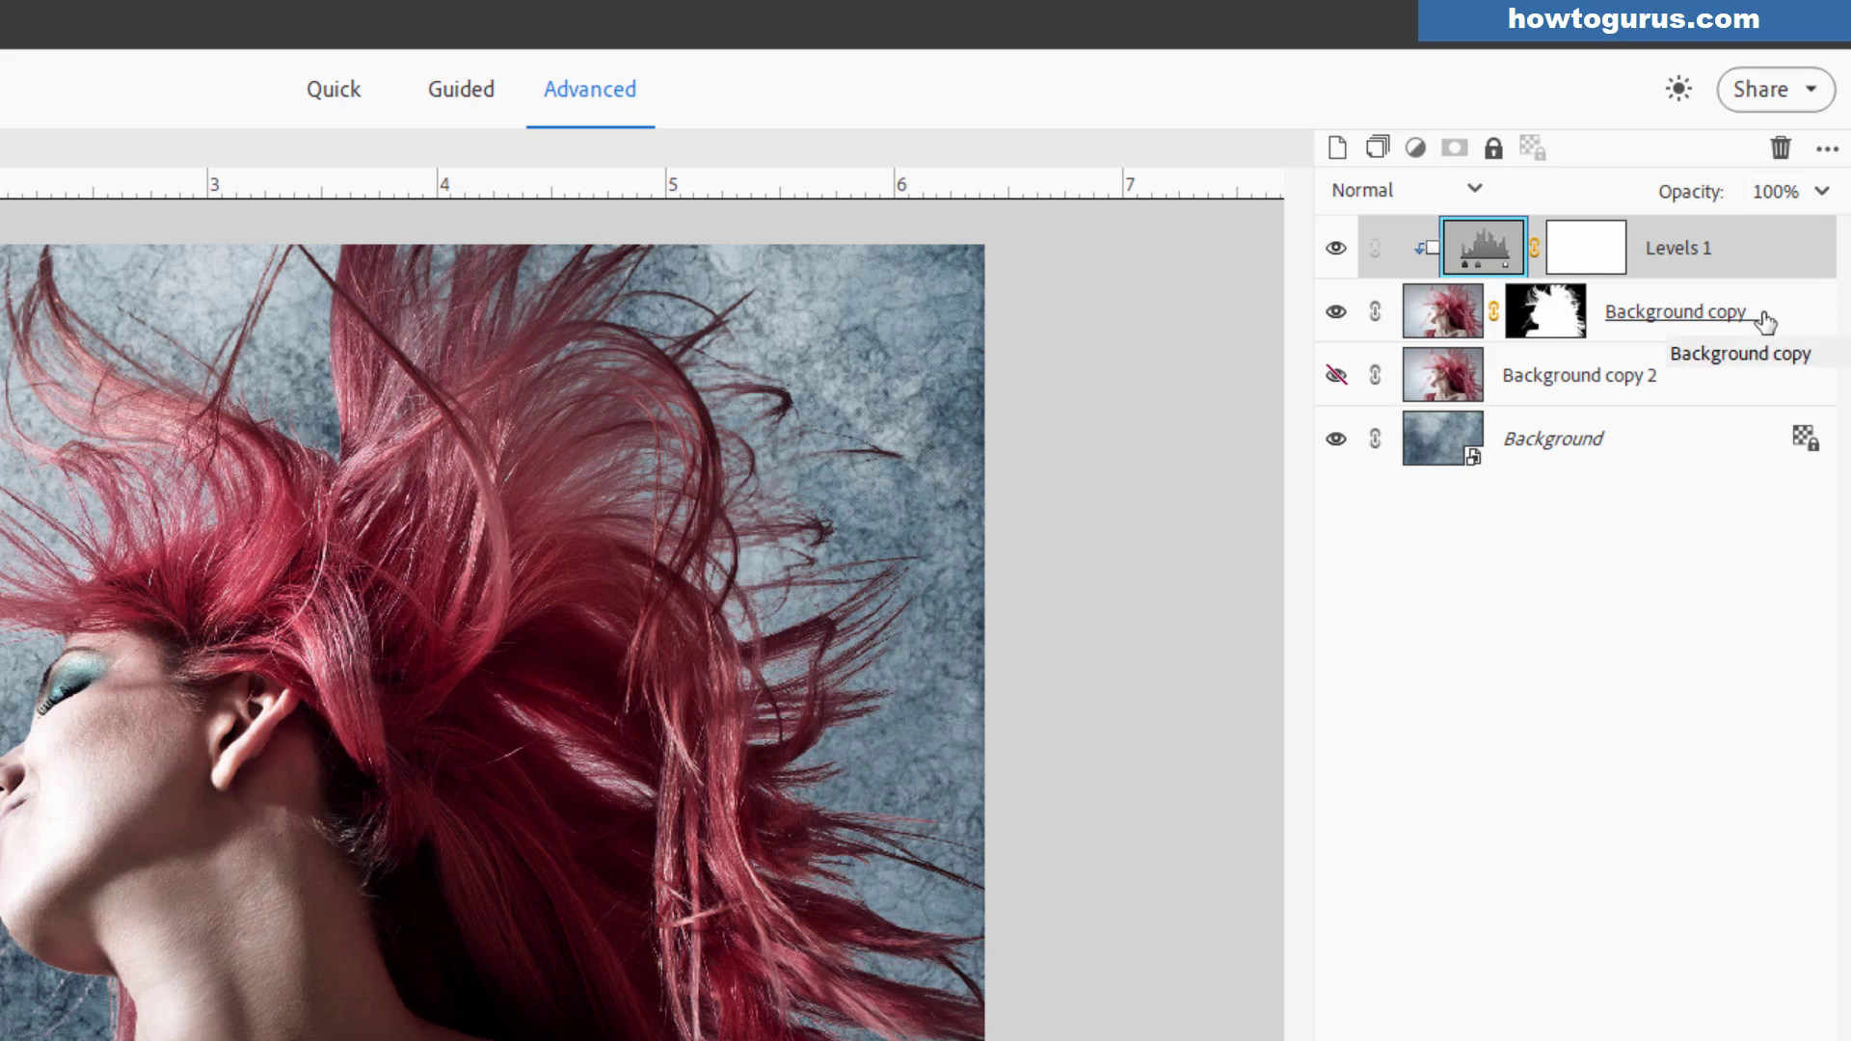
left_click(1766, 322, "ctrl")
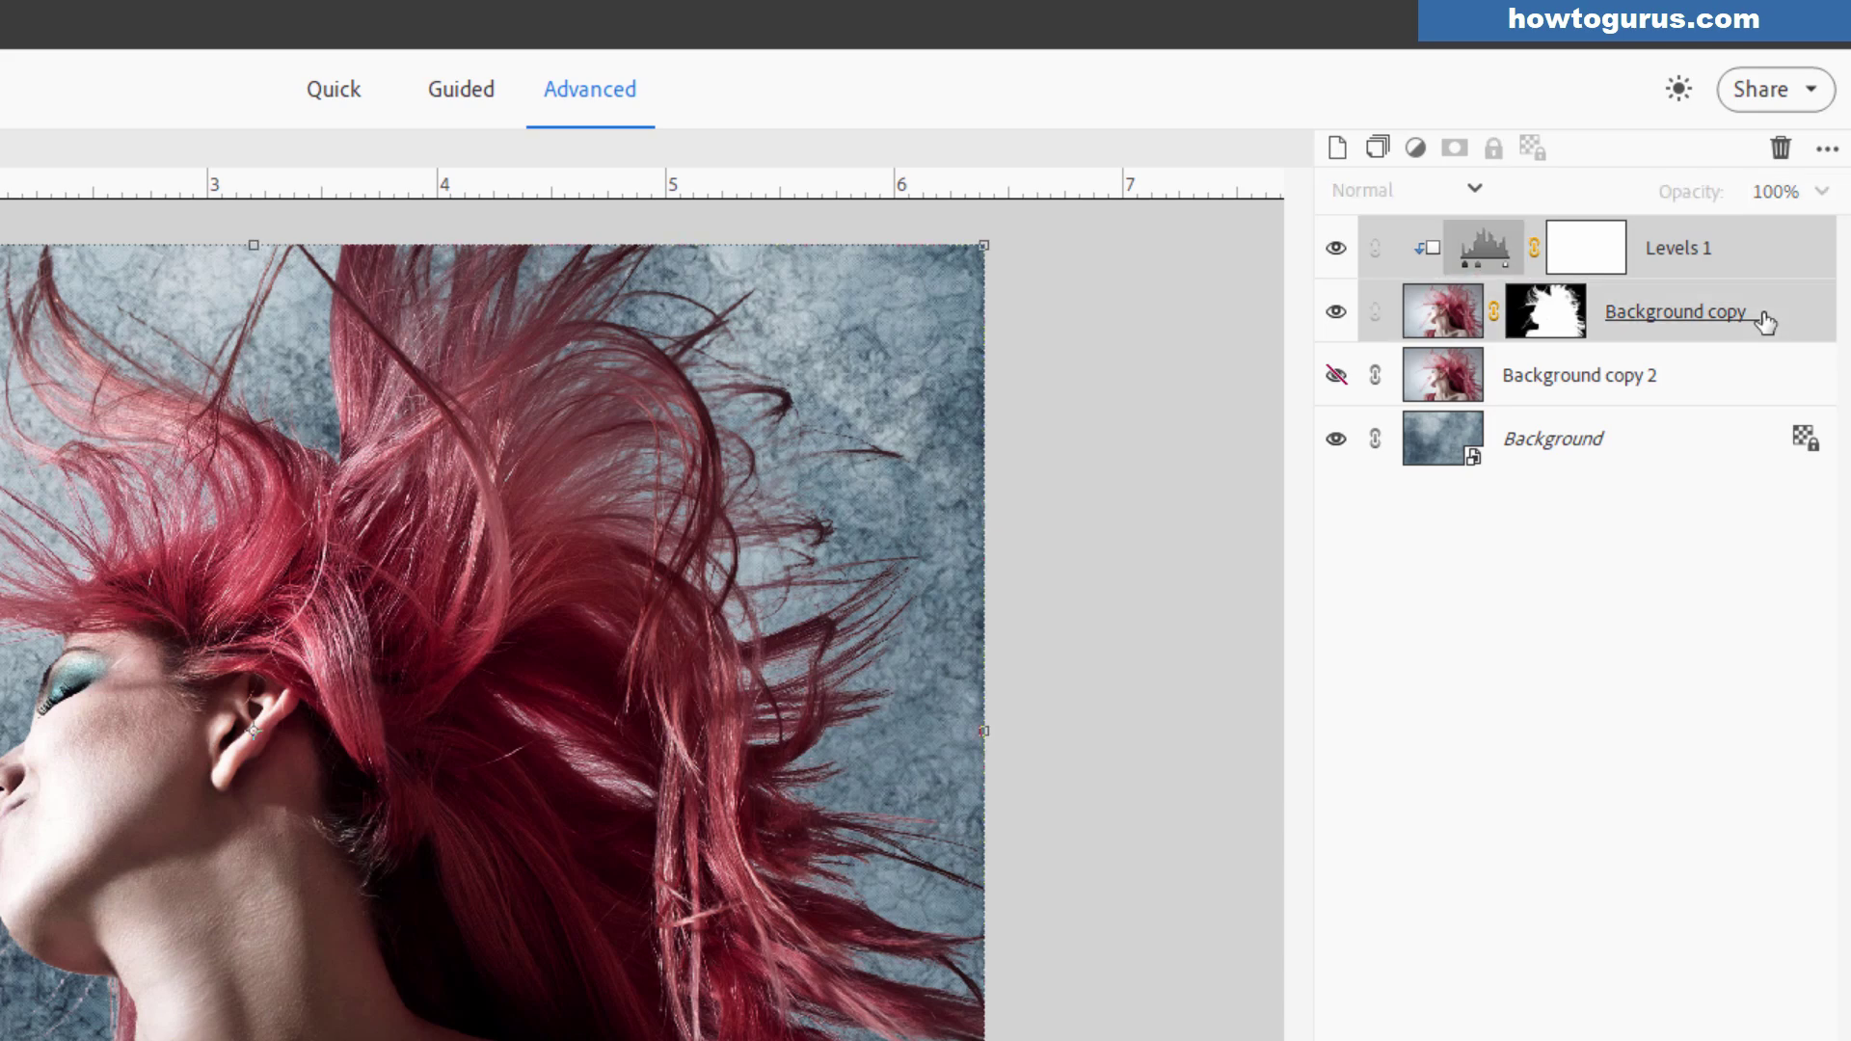
key("Delete")
left_click(426, 562)
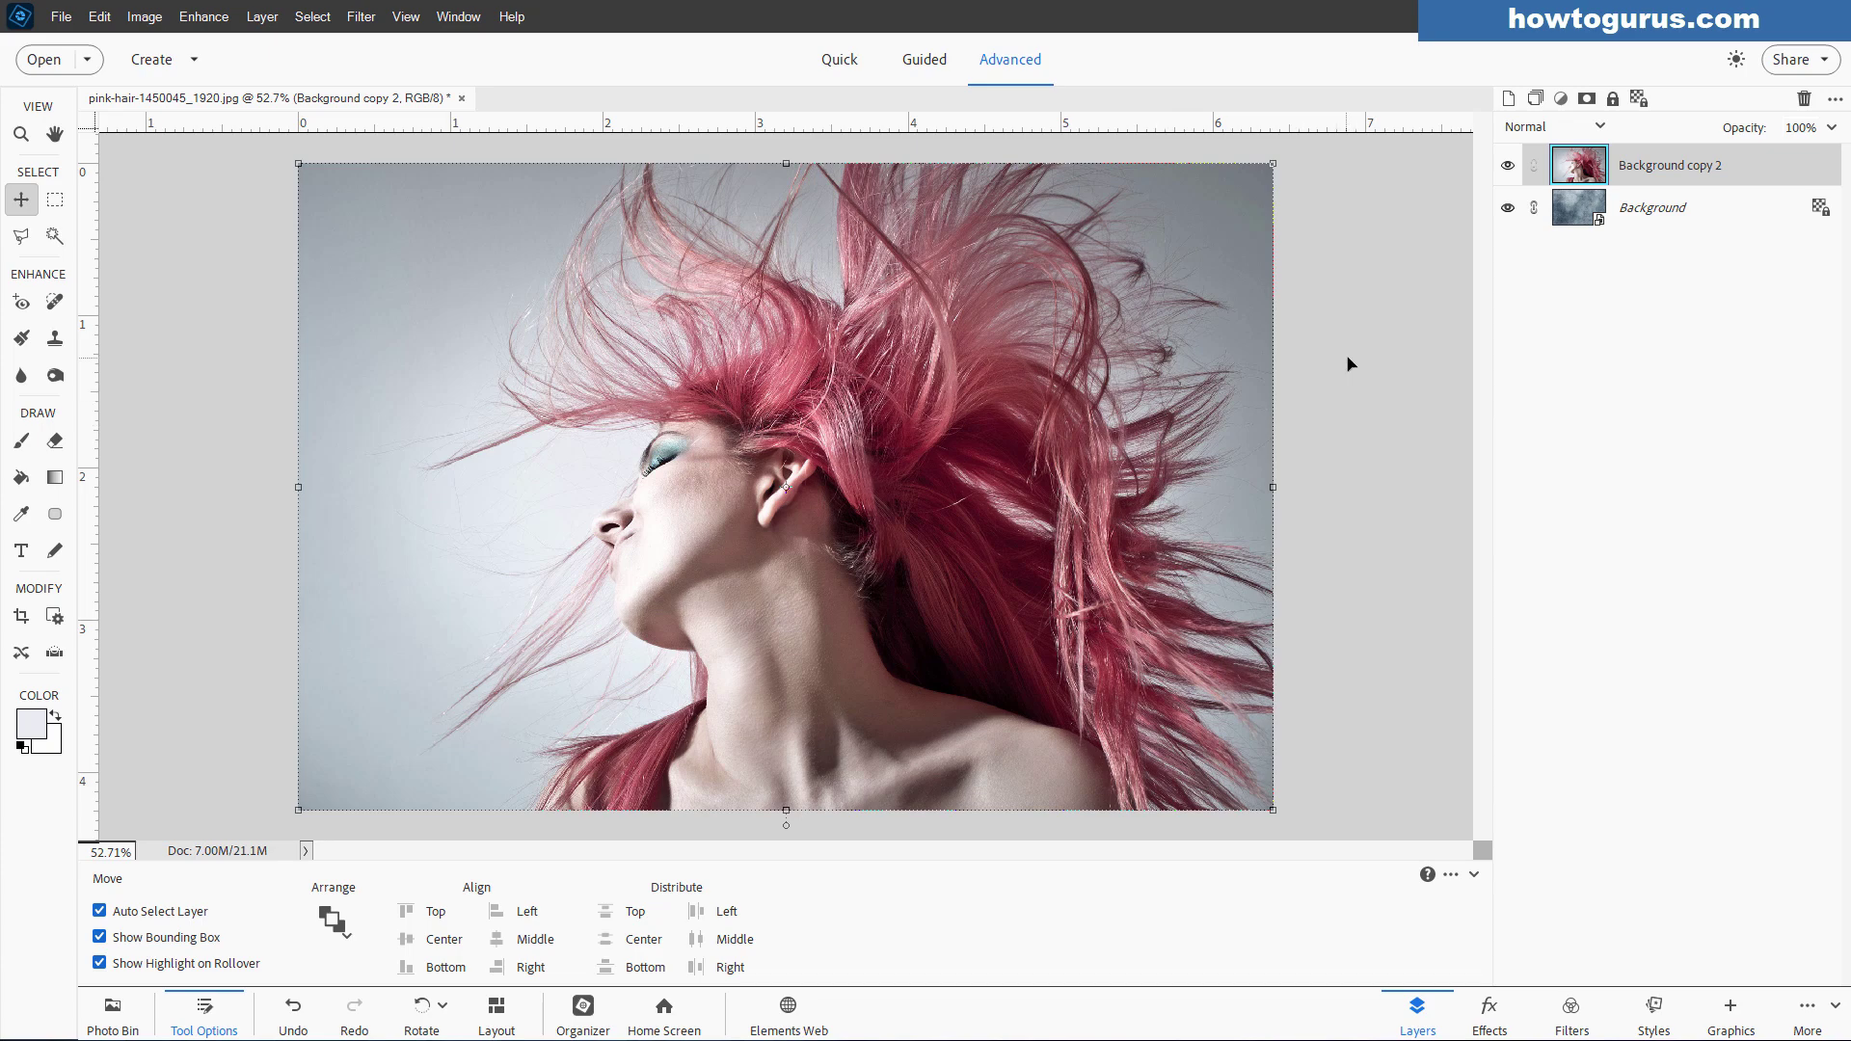
Step: Examine the available effect sets, including Classic, and the Elements+ entries among the automation tools, such as e+ Selections
left_click(1489, 1014)
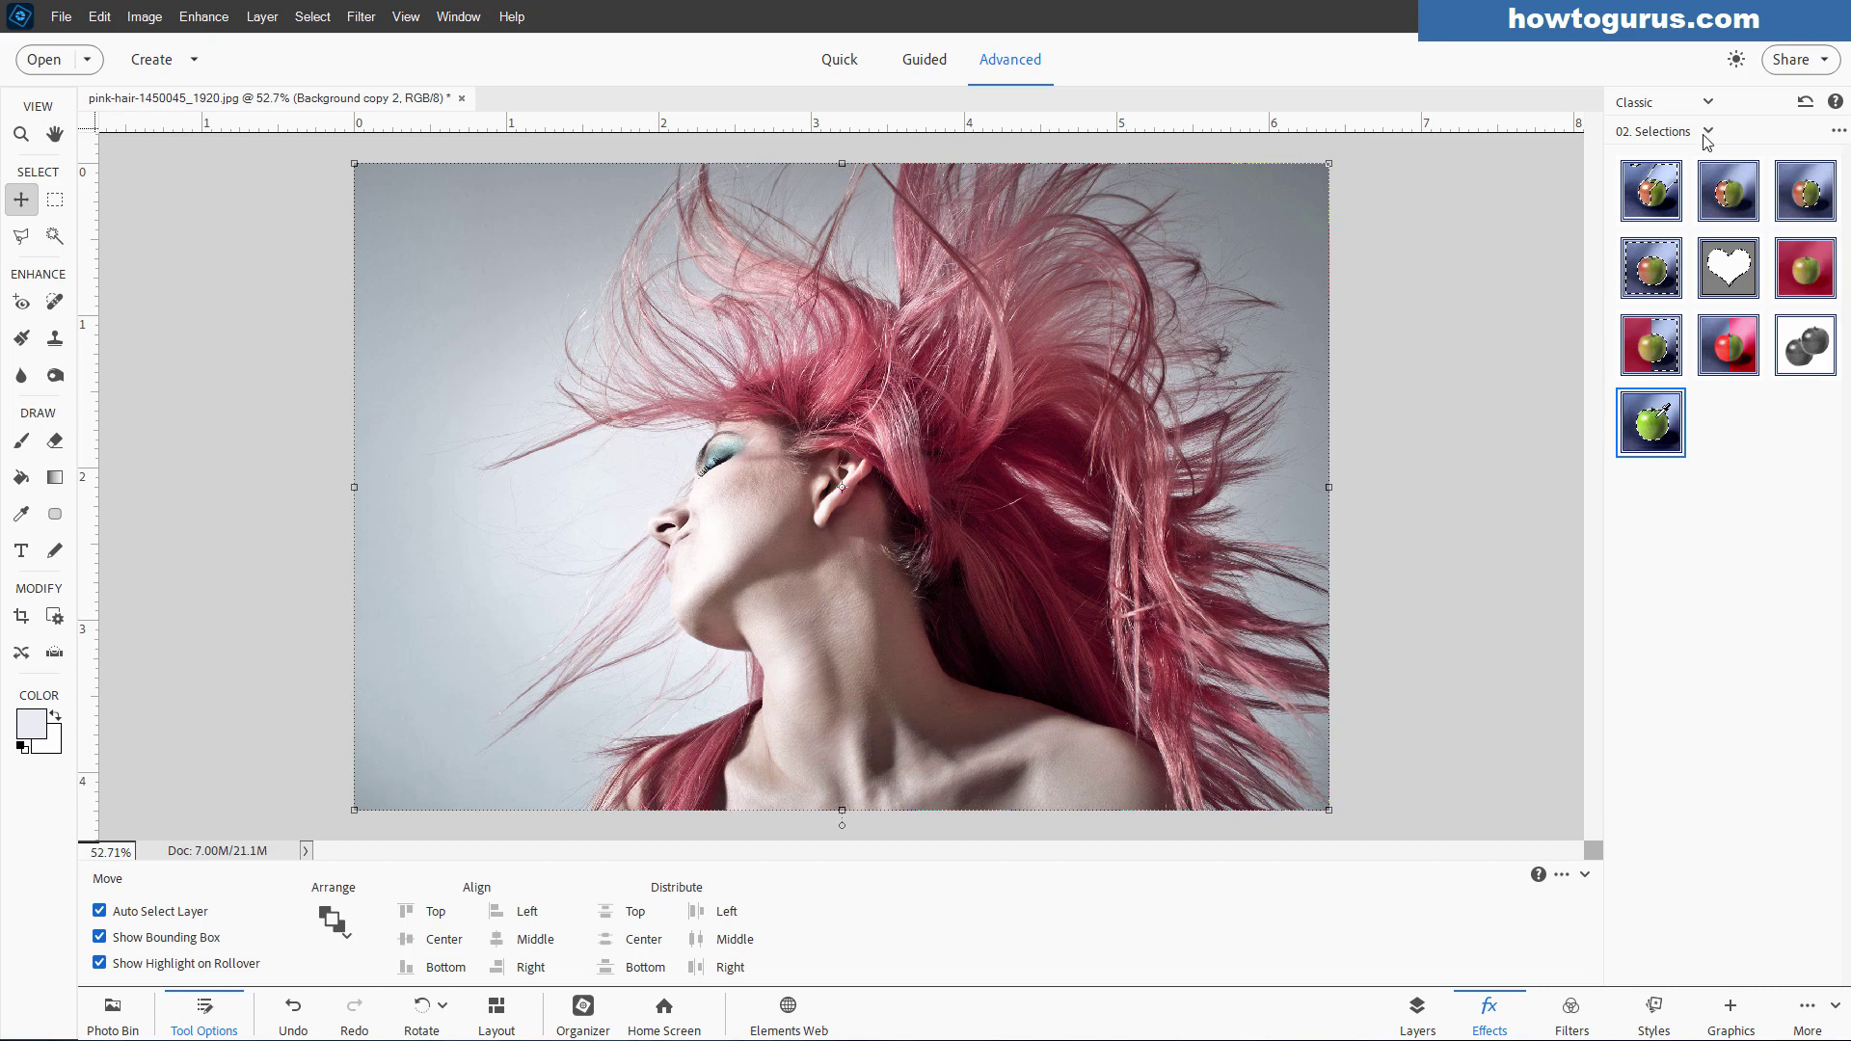
left_click(1709, 103)
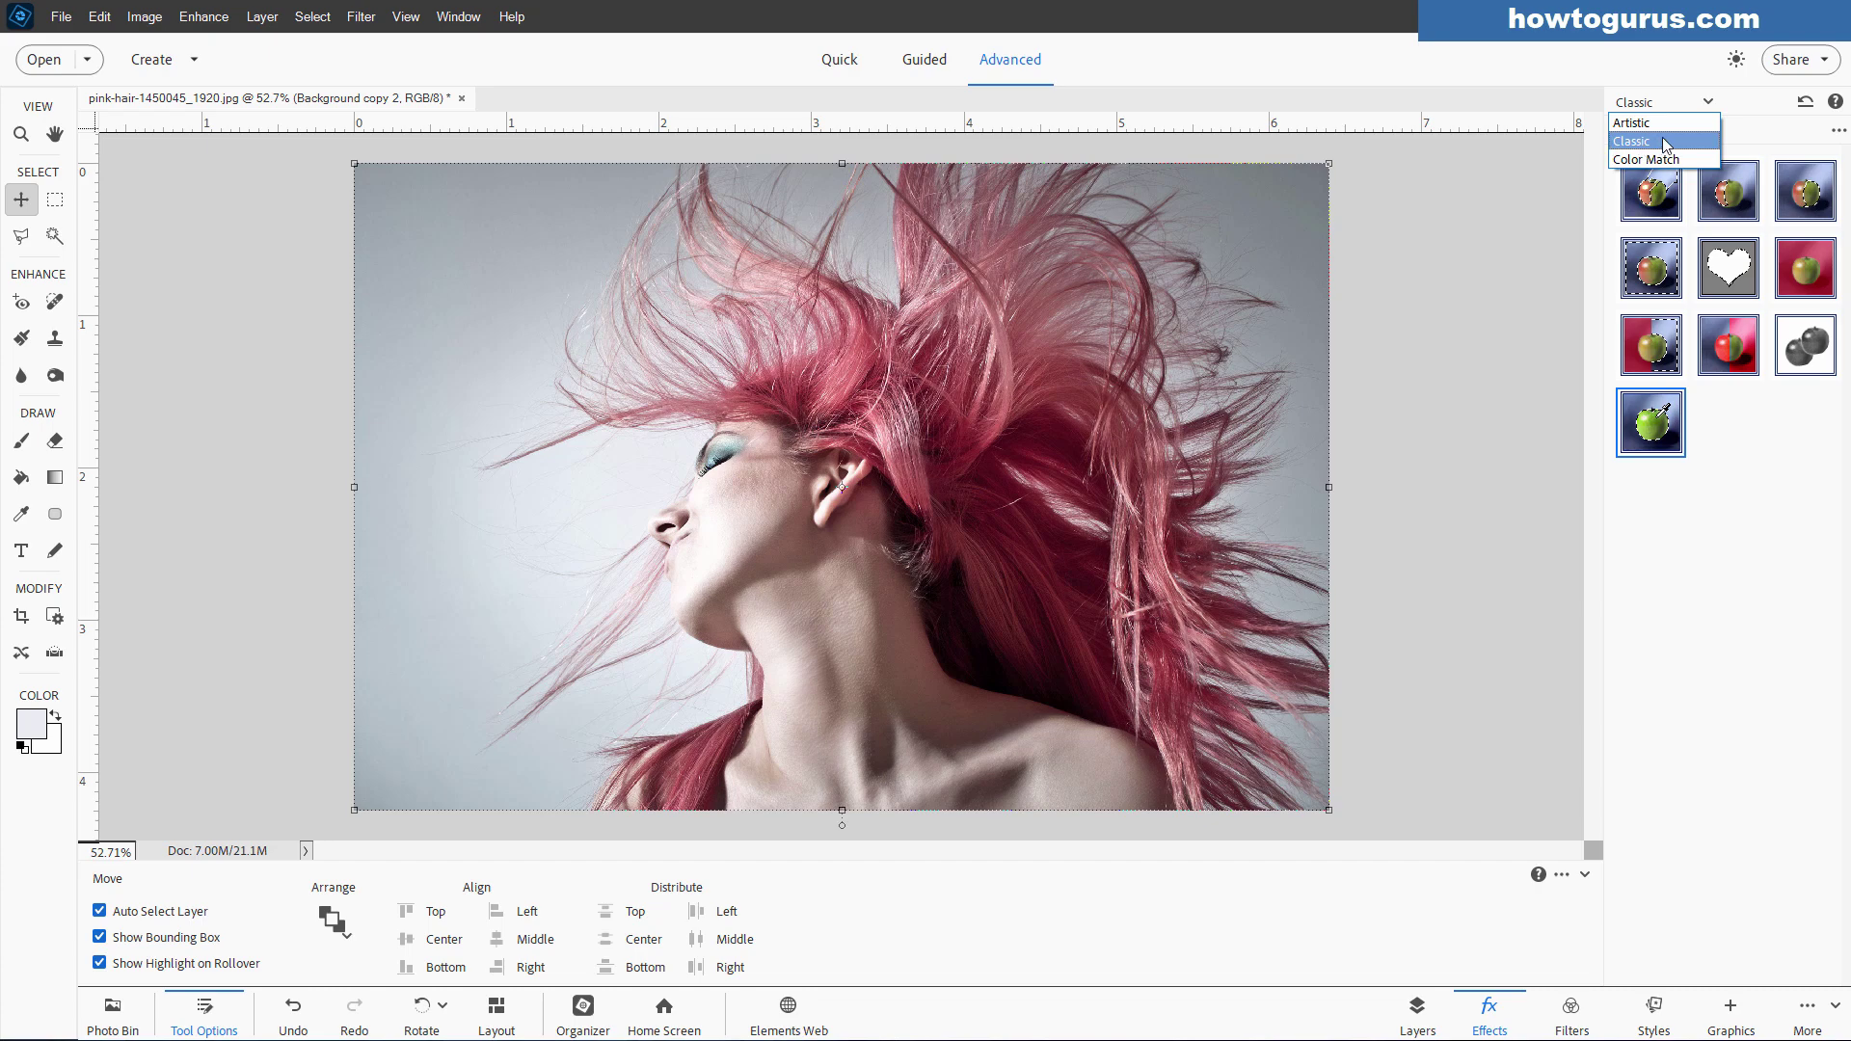
left_click(1733, 133)
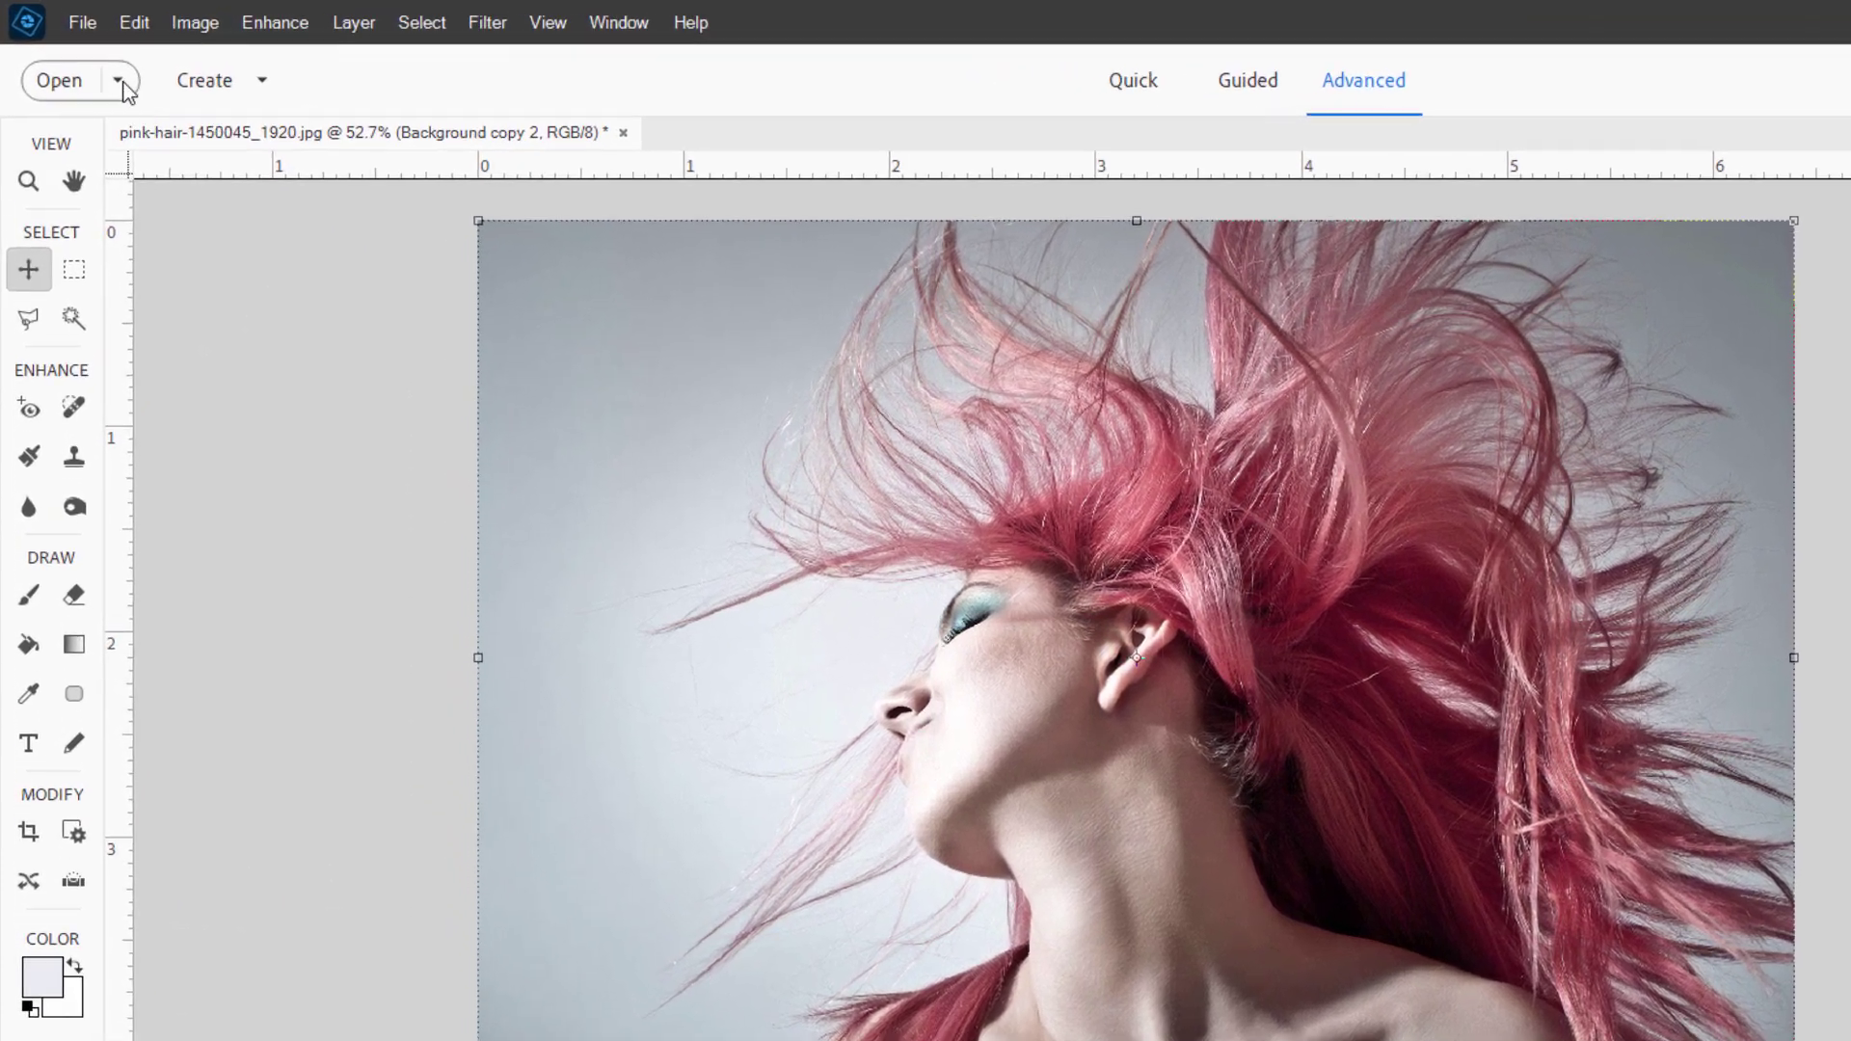
left_click(62, 16)
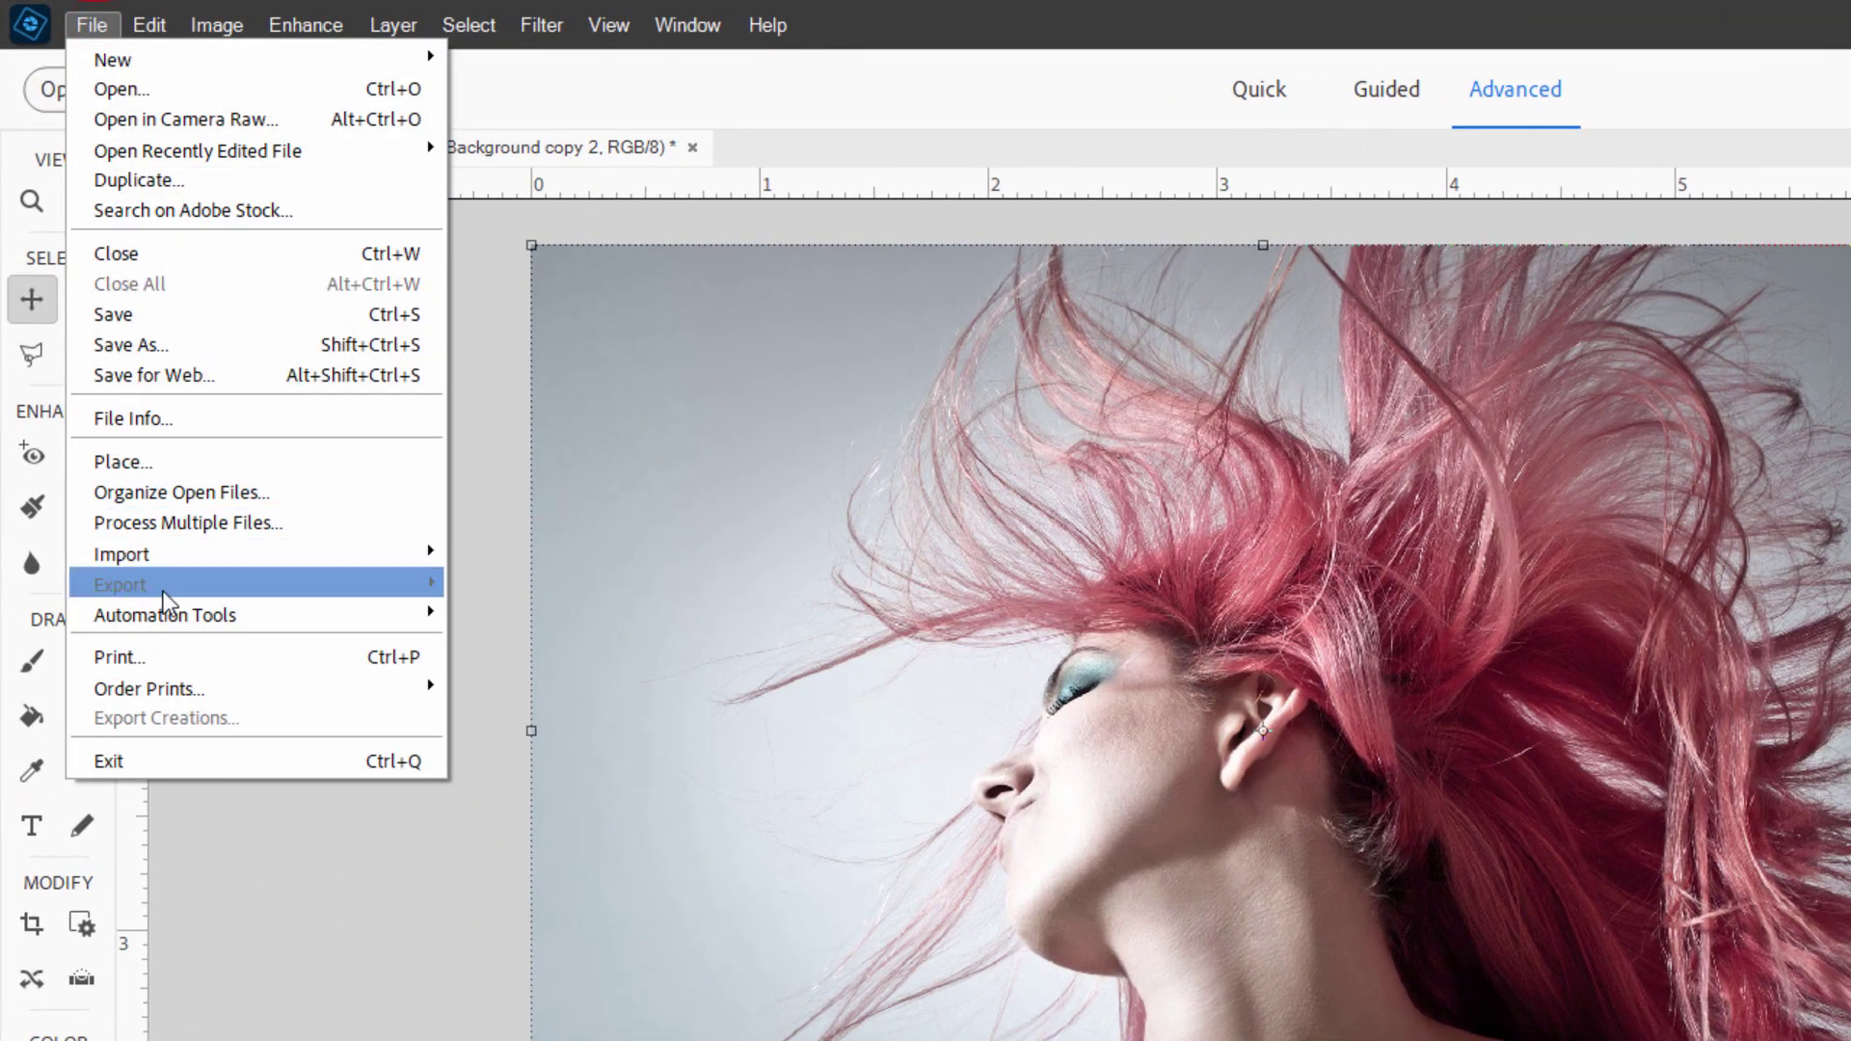
mouse_move(184, 615)
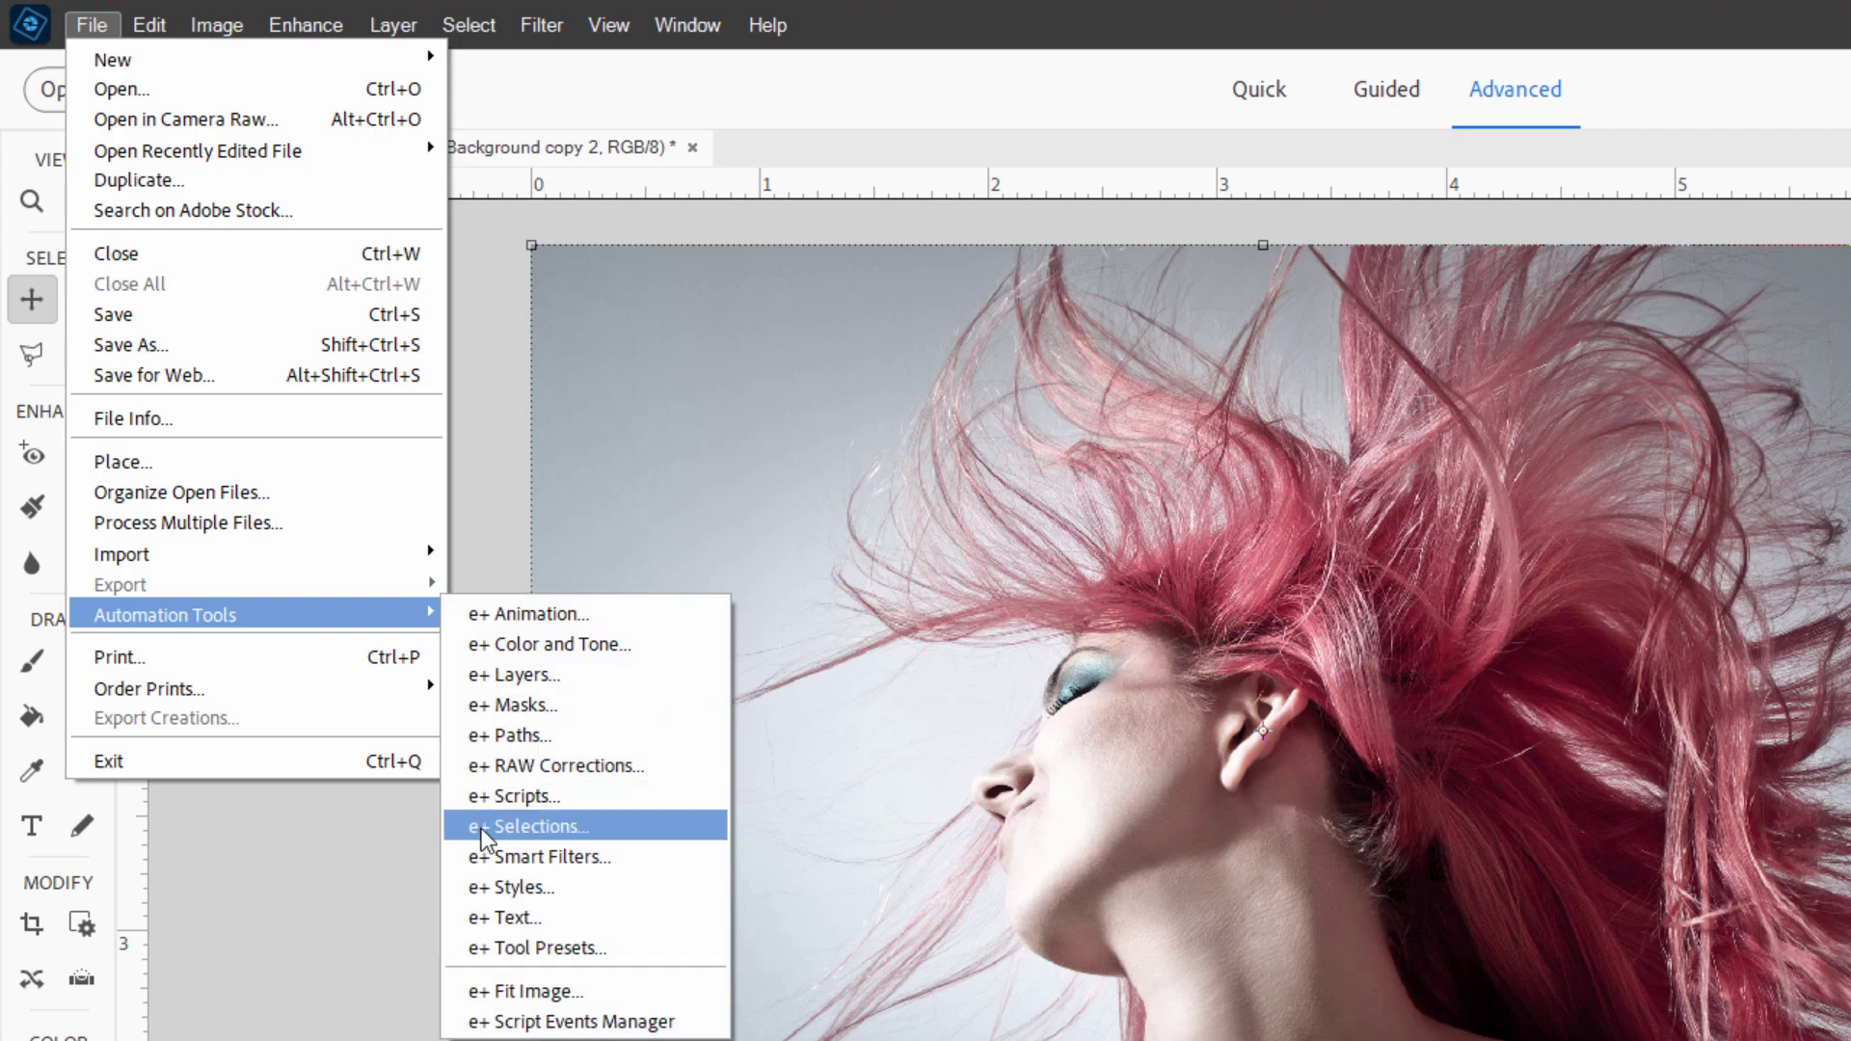
left_click(582, 826)
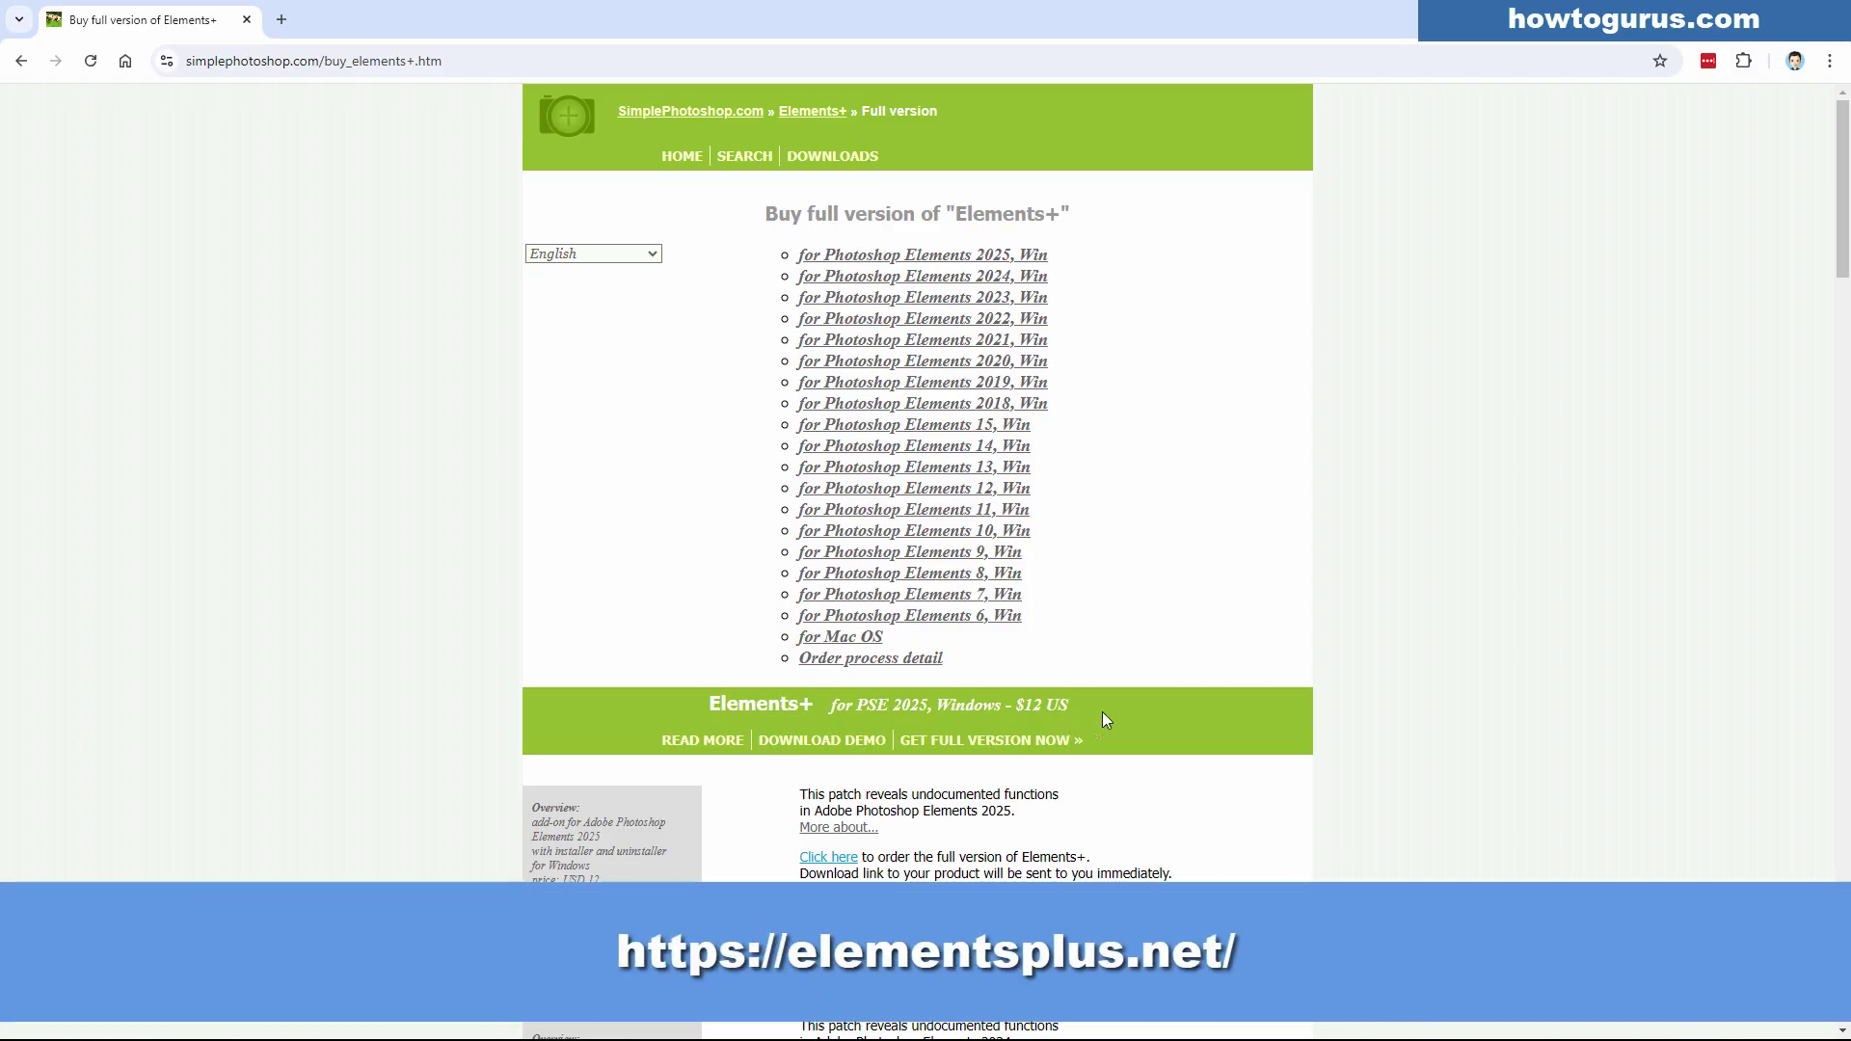
Step: In the web browser, go to the About Elements+ page and examine its feature table by Photoshop Elements version
left_click(679, 158)
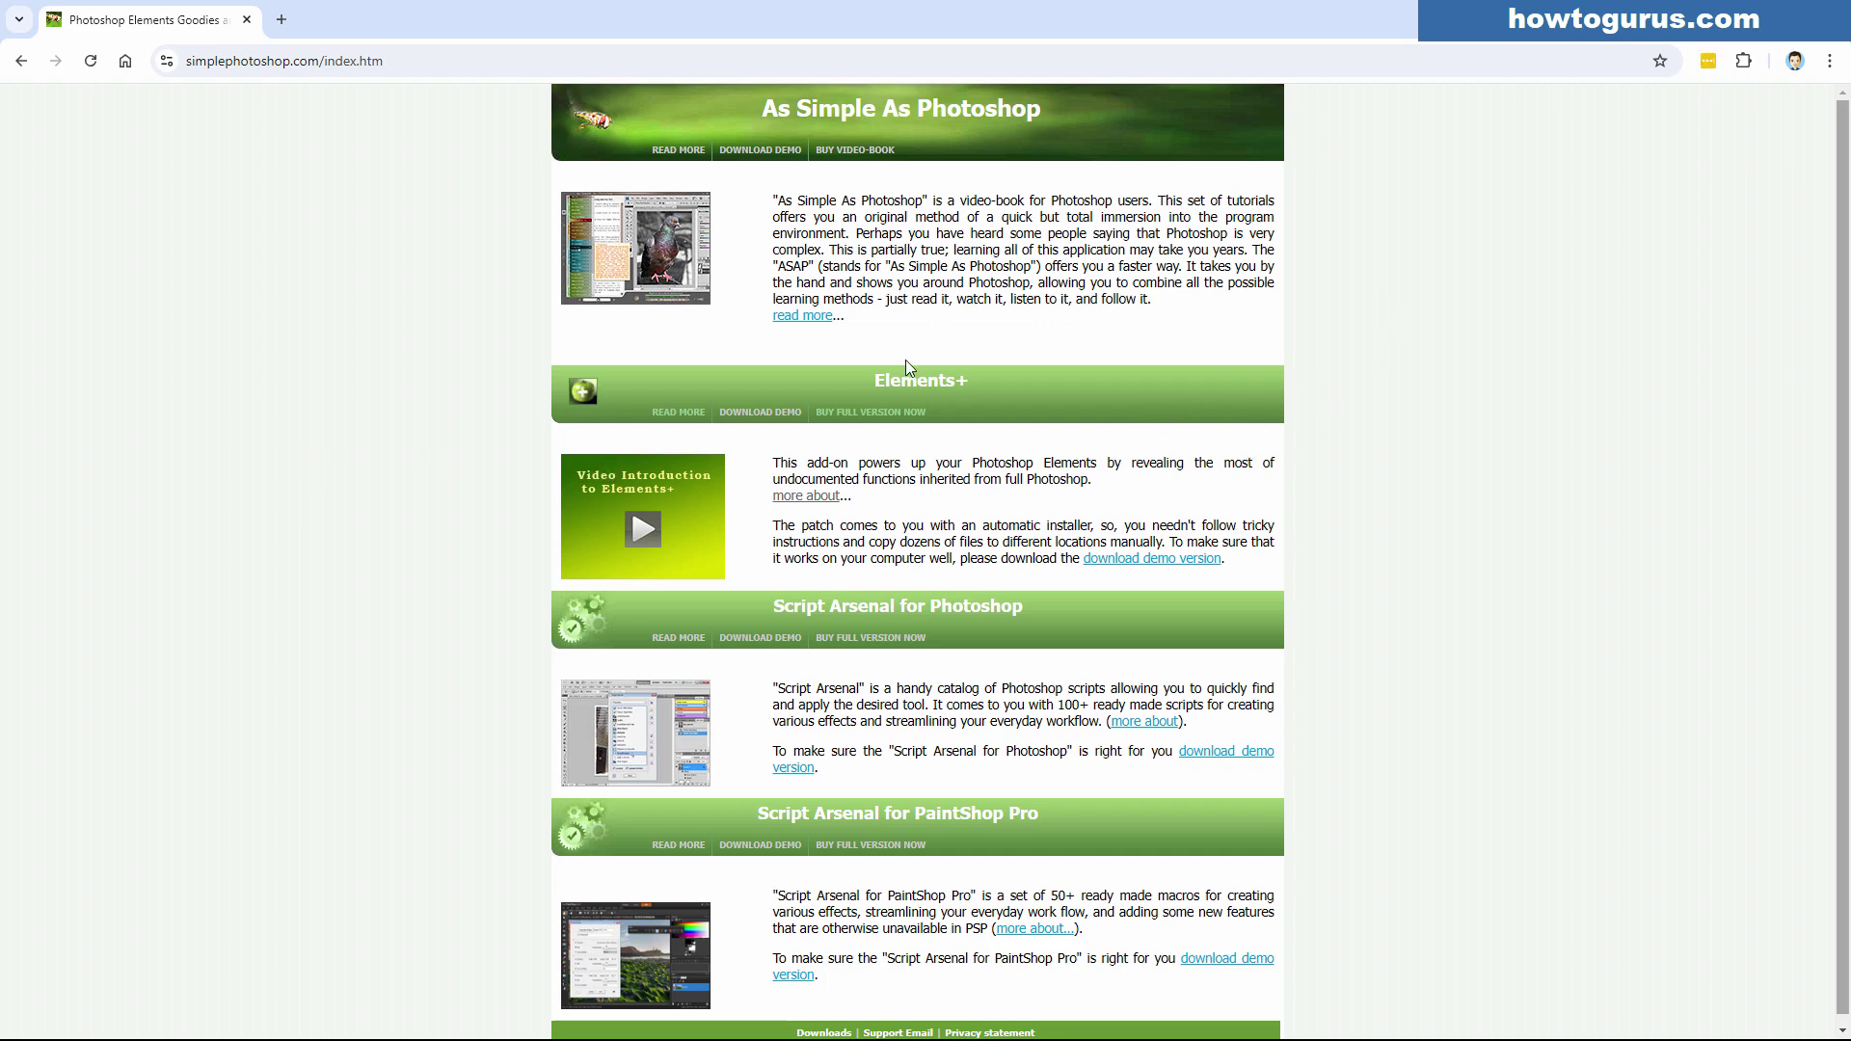
left_click(909, 390)
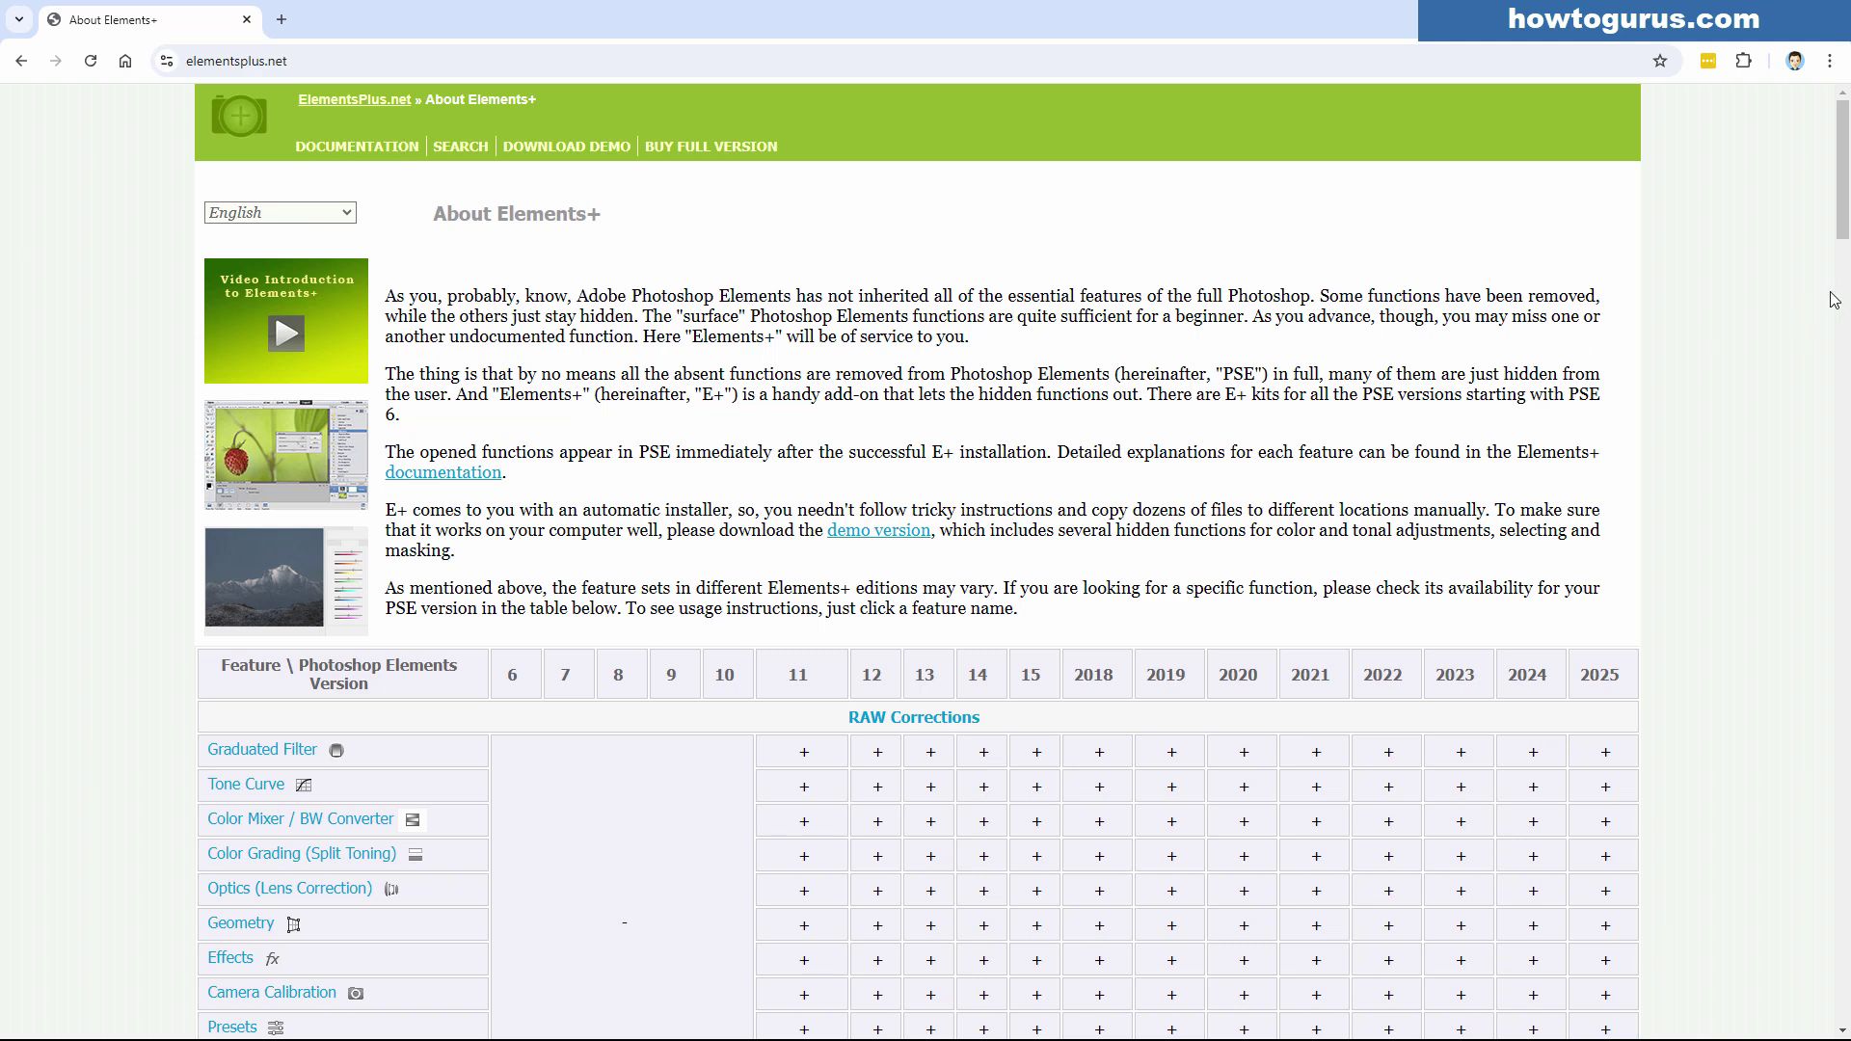
left_click_drag(1842, 194, 1848, 362)
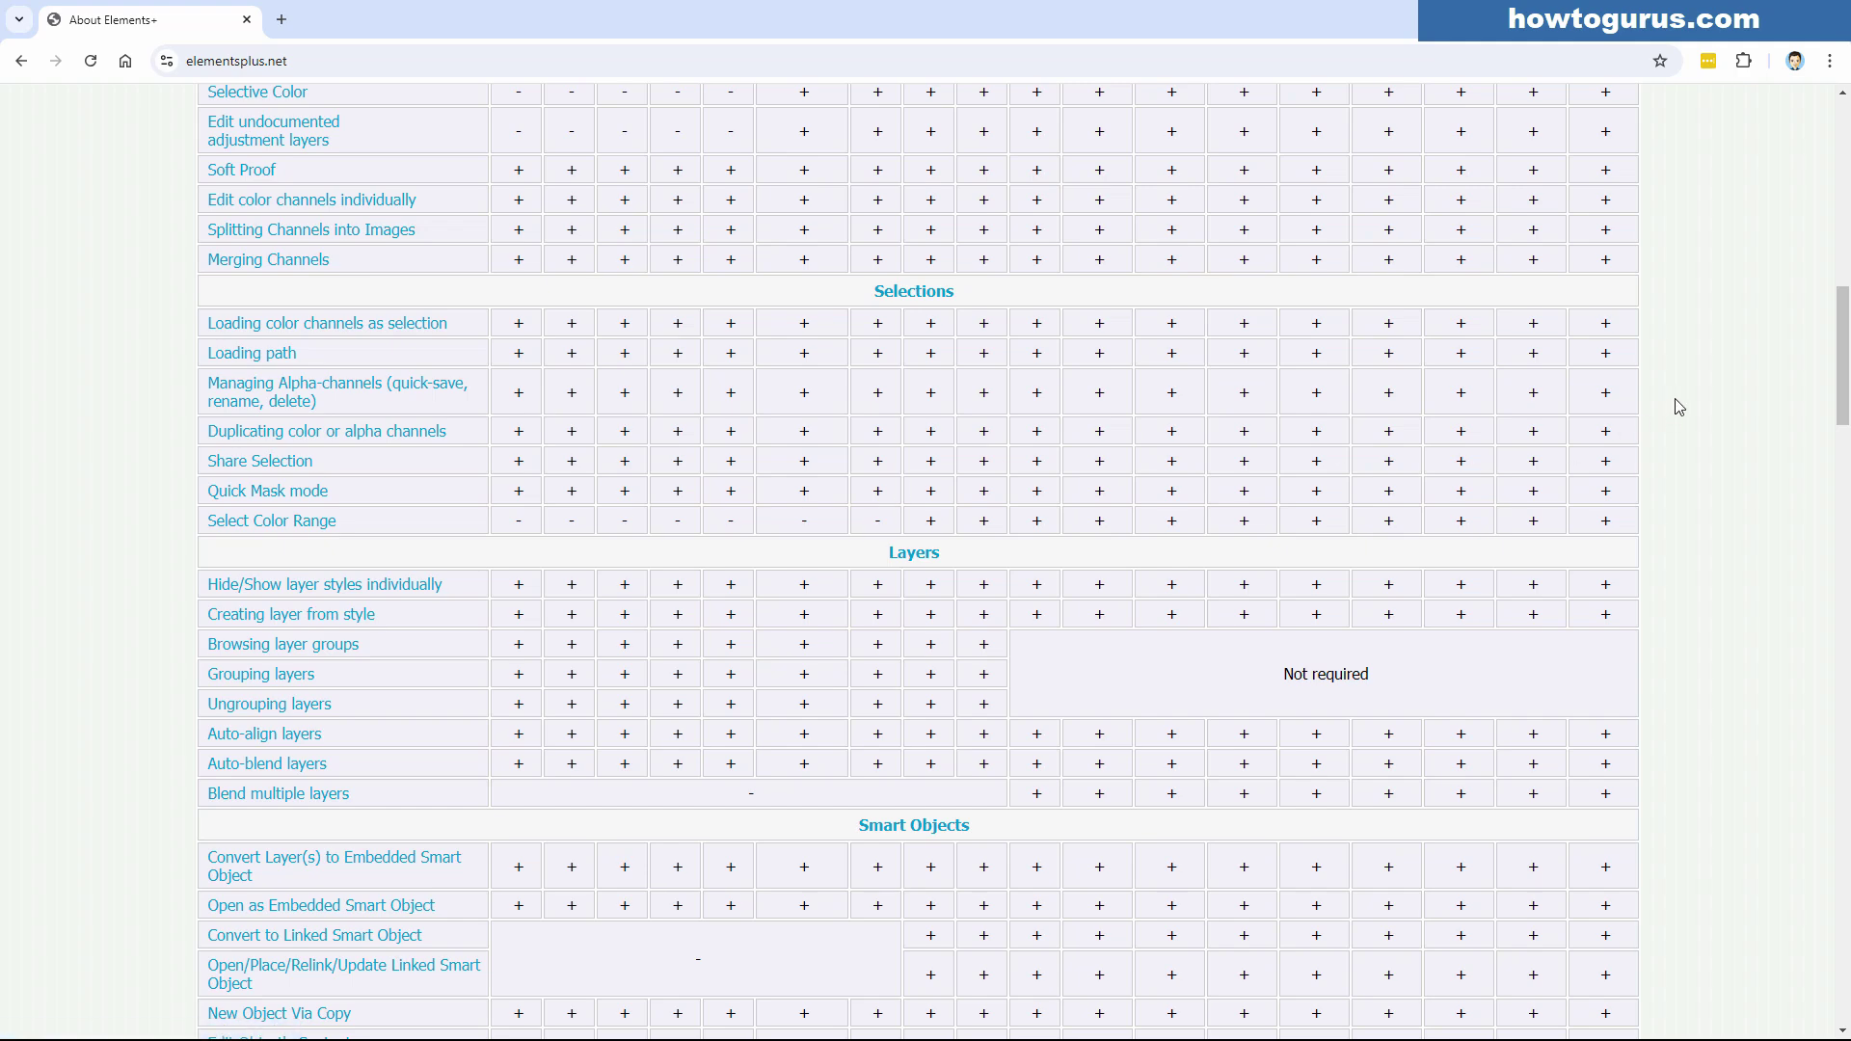
left_click_drag(1844, 315, 1772, 141)
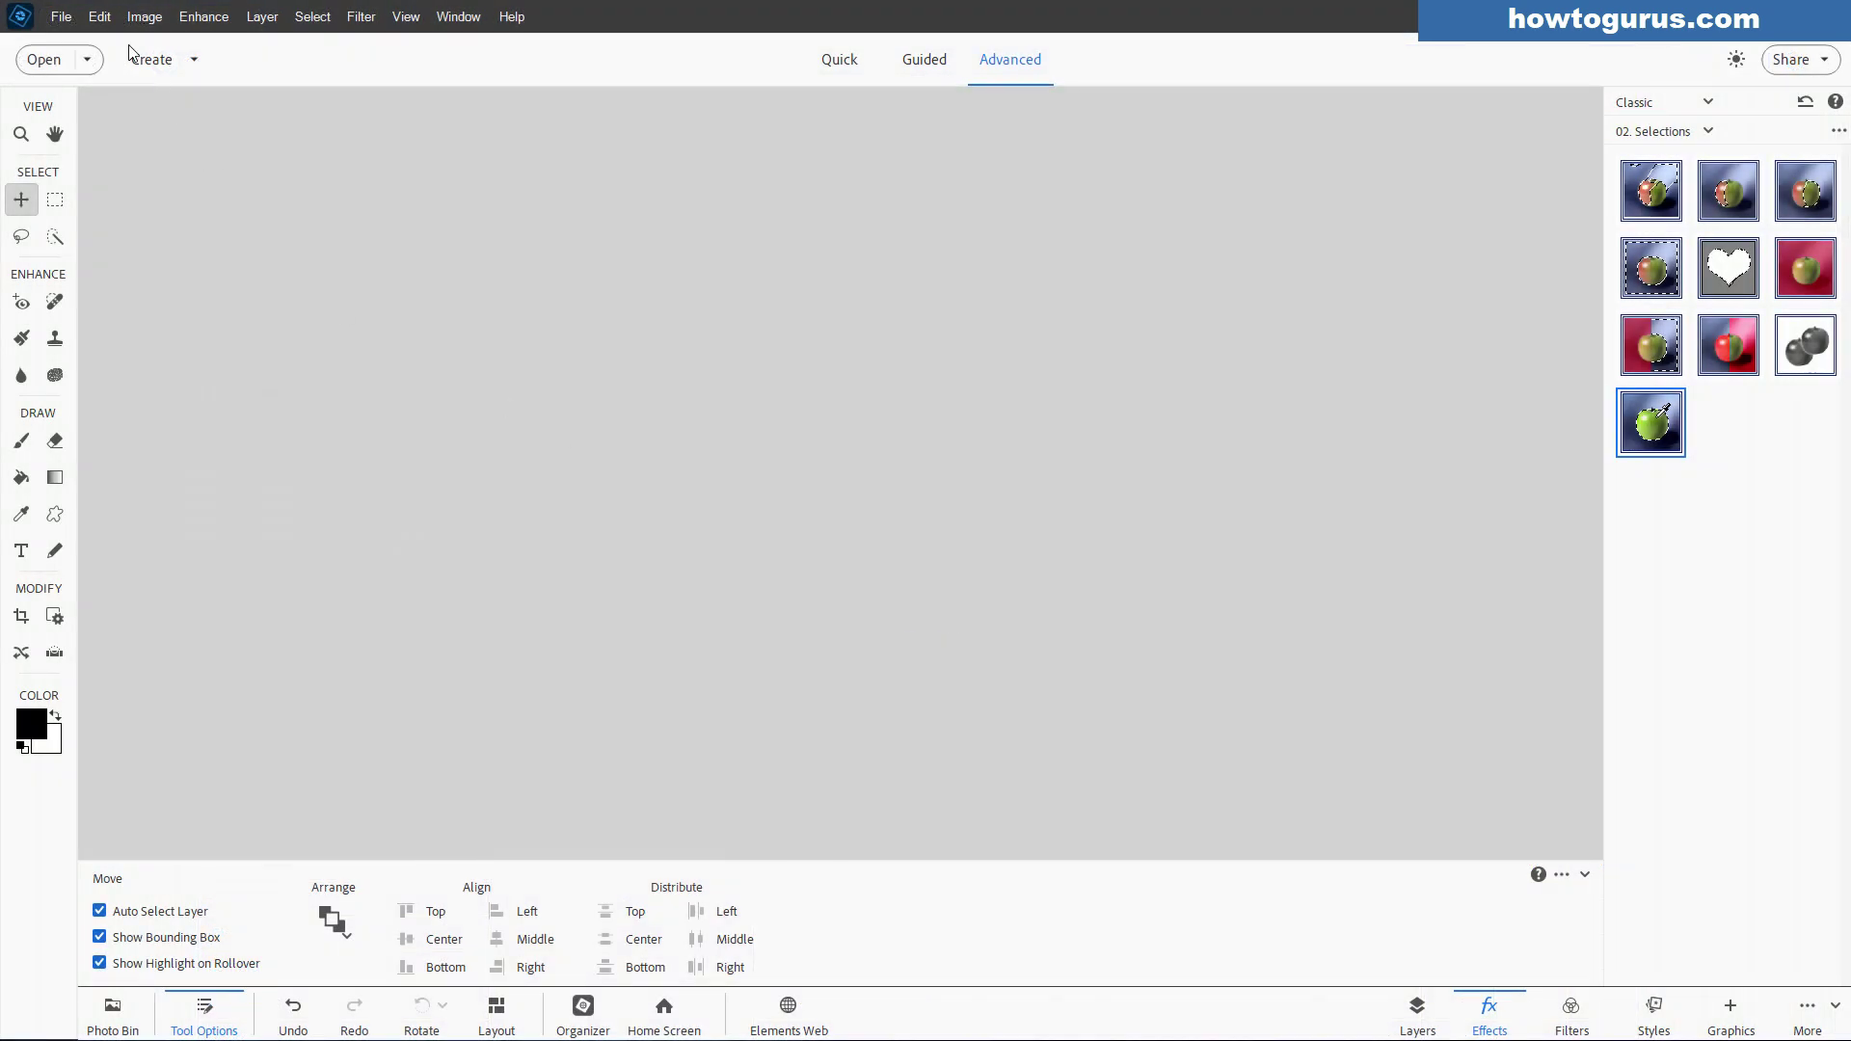
Step: In Photoshop Elements, open pink-hair-1450045_1920.jpg and run the Color Range effect from the Classic set's 02. Selections, keeping its dialog beside the subject
left_click(61, 16)
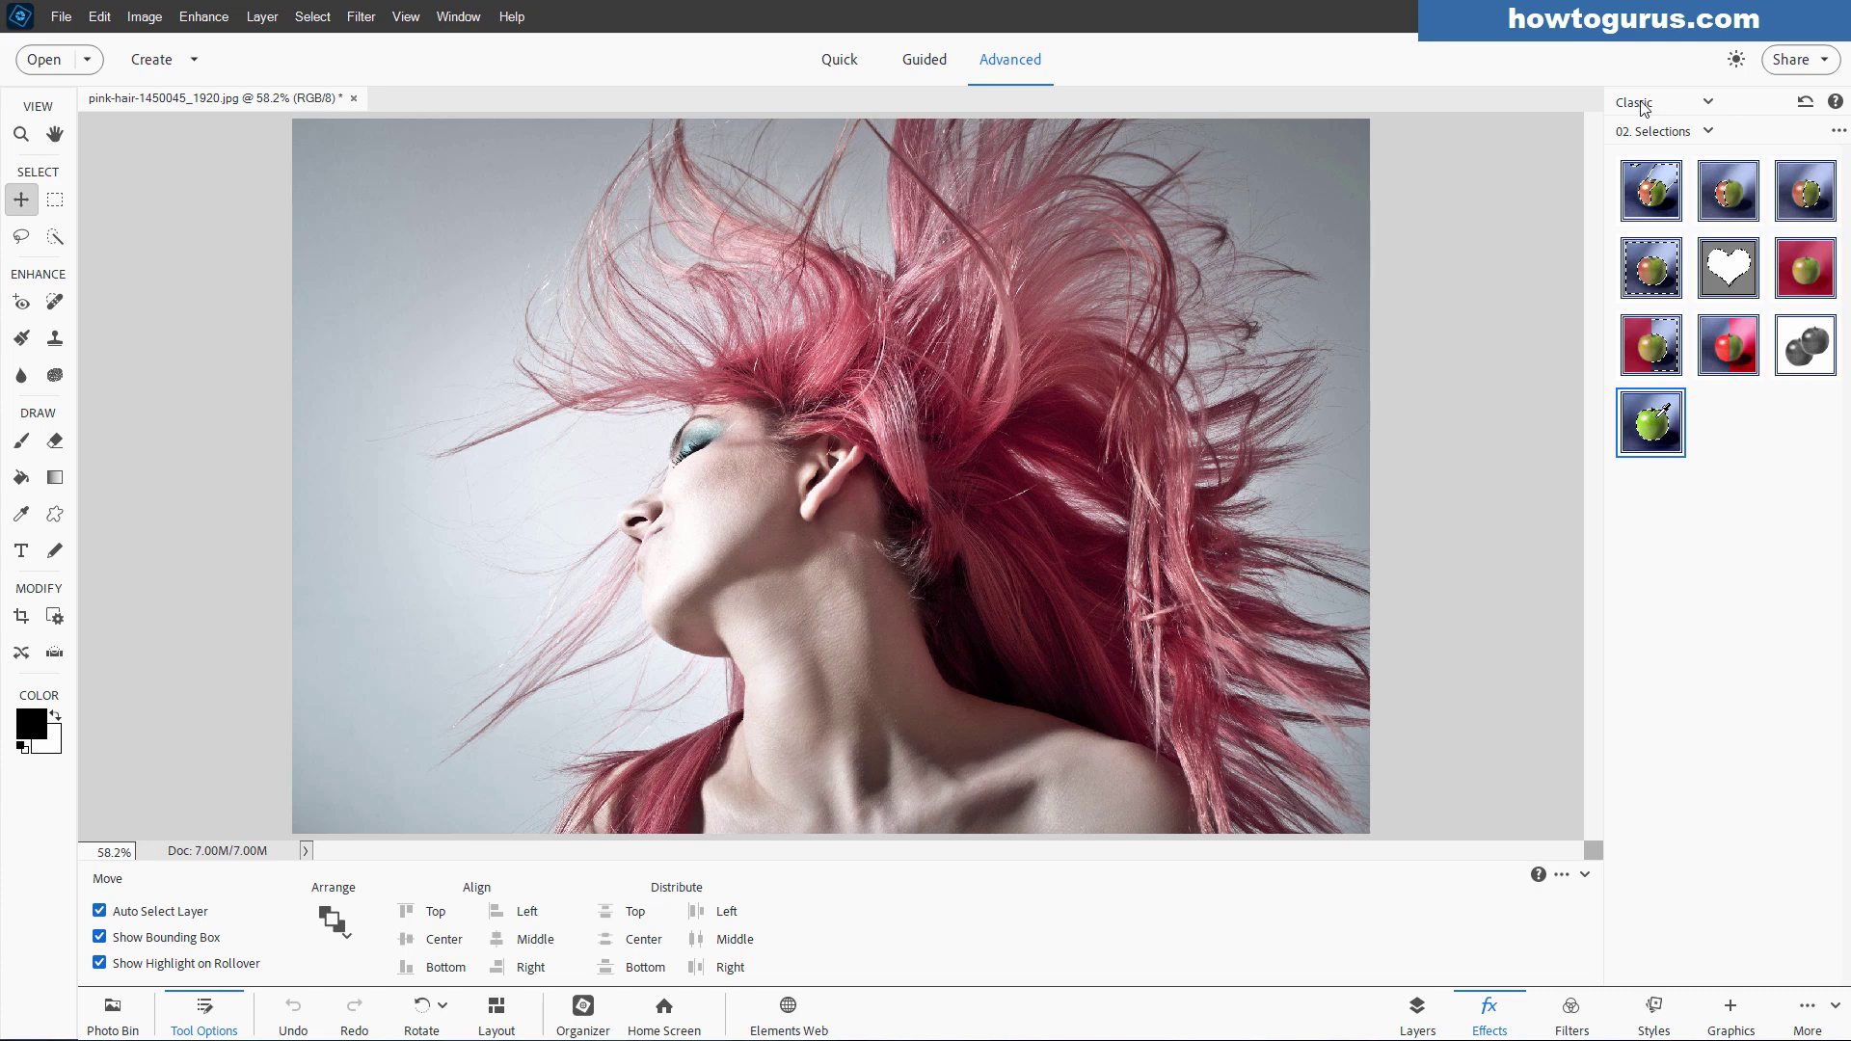
left_click(1685, 108)
left_click(1678, 103)
left_click(1706, 135)
left_click(1687, 154)
double_click(1651, 425)
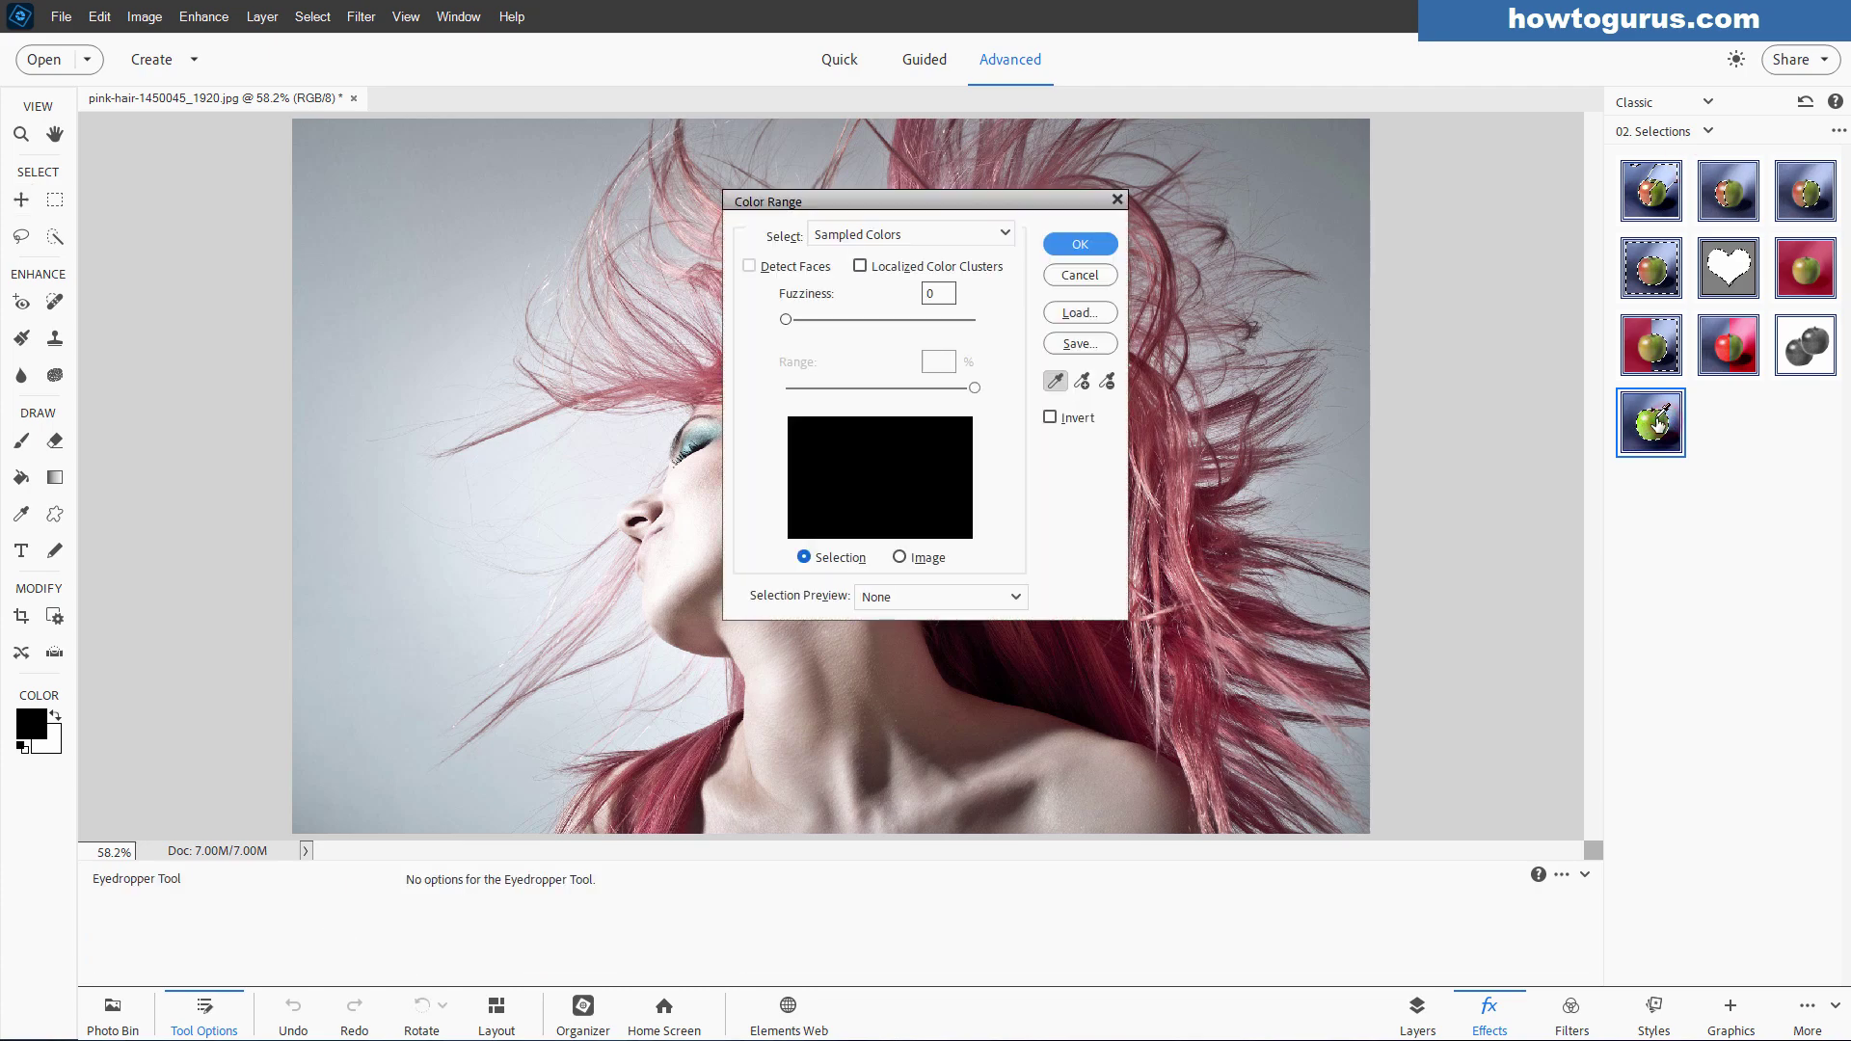
left_click_drag(966, 200, 1415, 305)
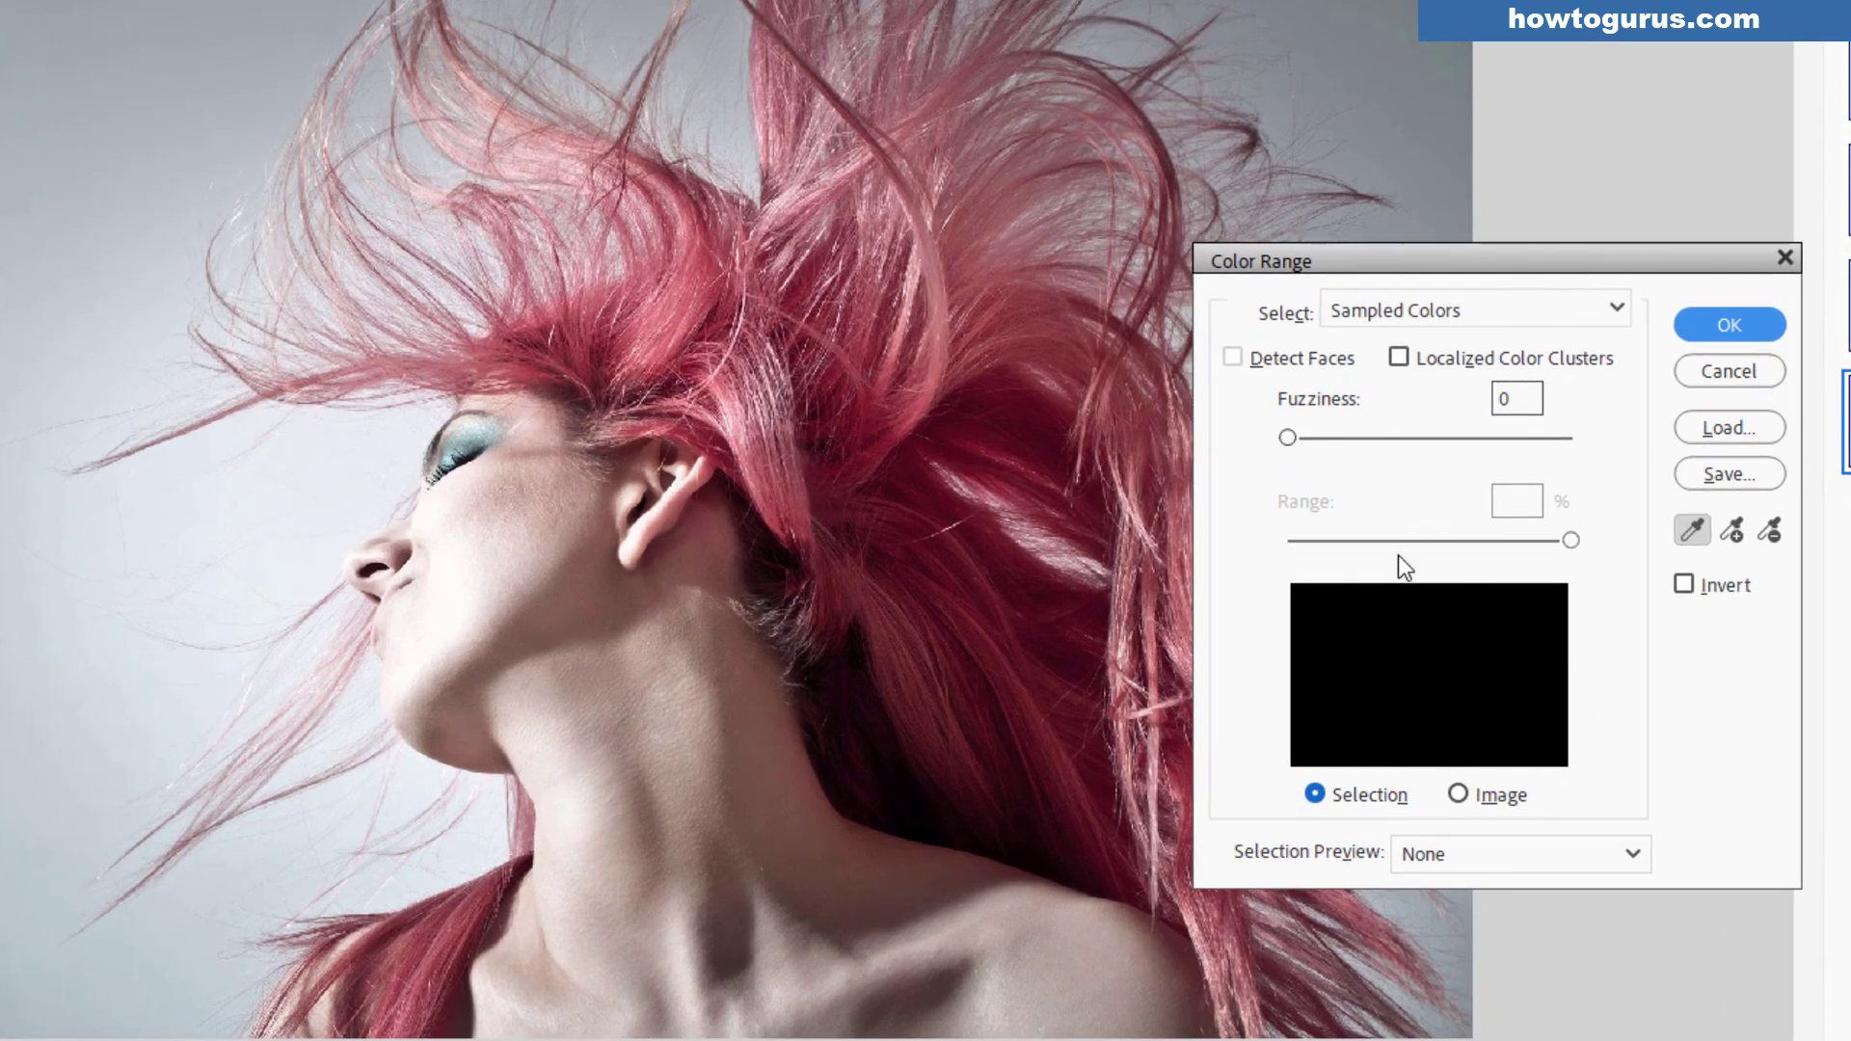
Step: Examine the Color Range selection sources, keeping Sampled Colors, and compare the thumbnail's Image and Selection views
left_click(1466, 313)
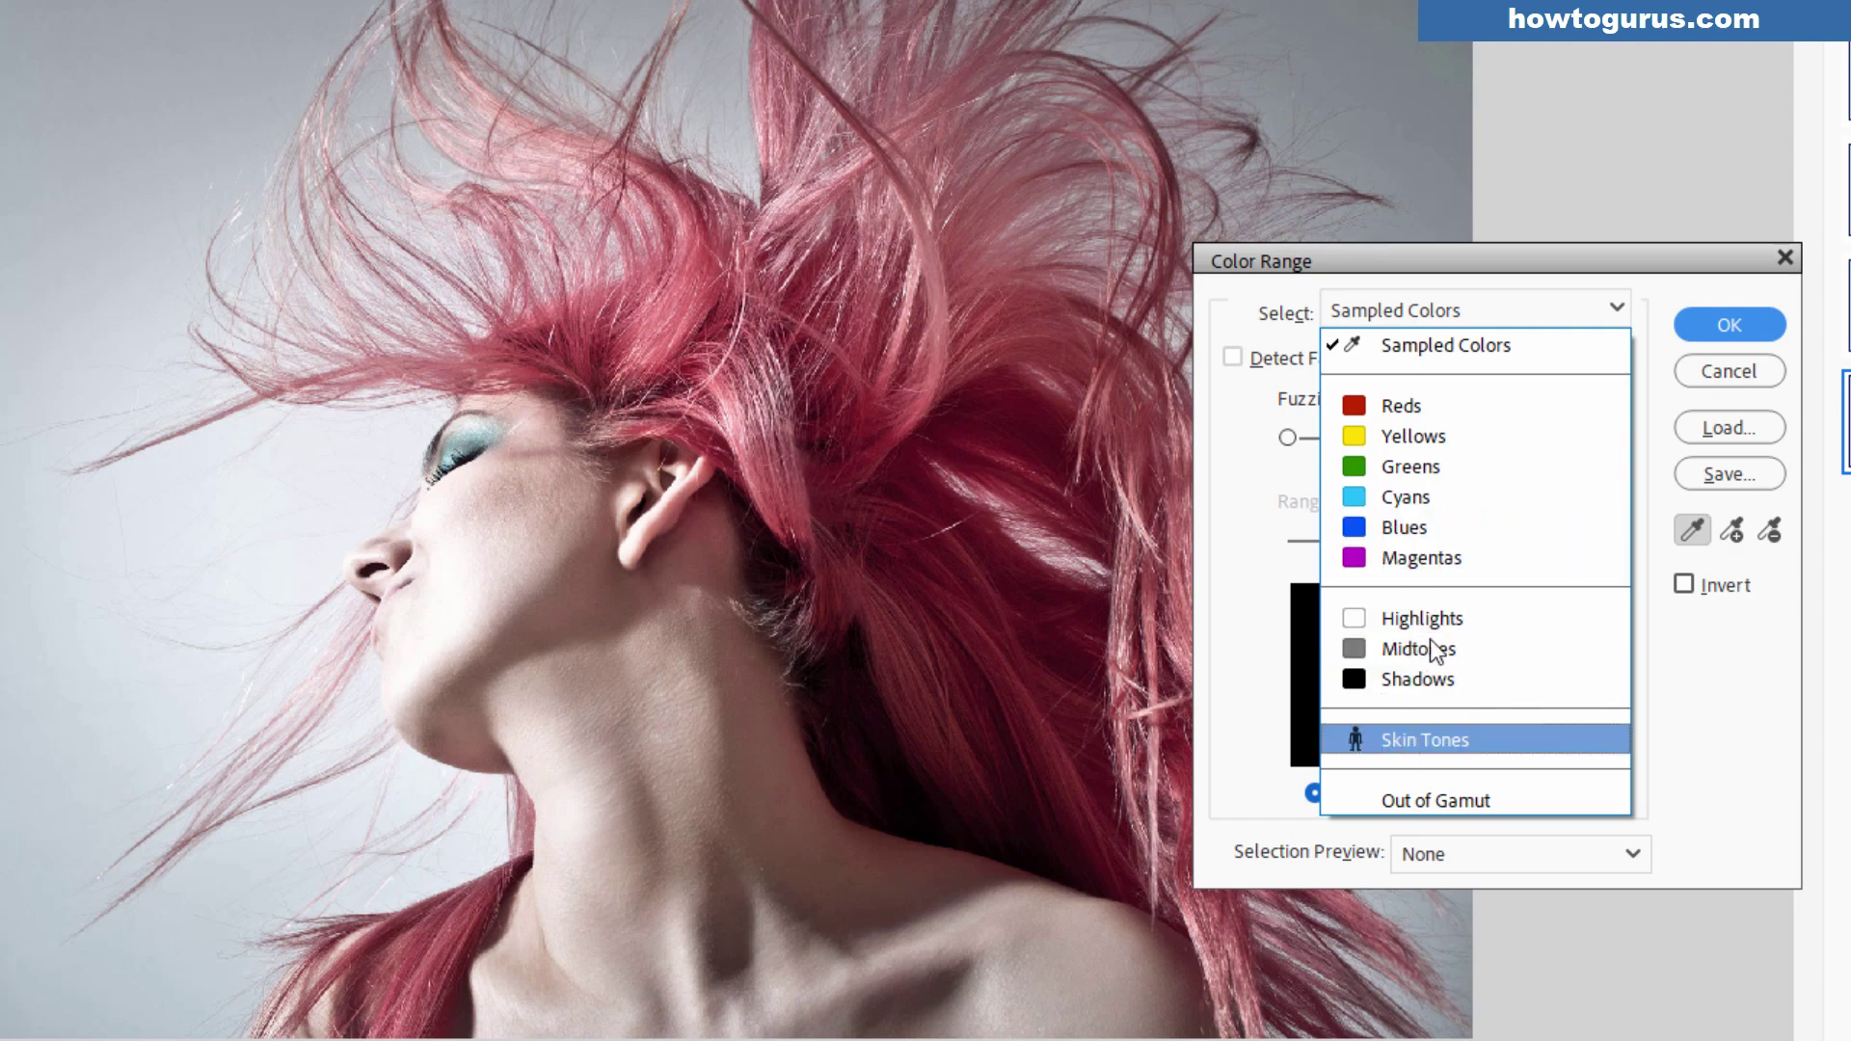
left_click(1241, 361)
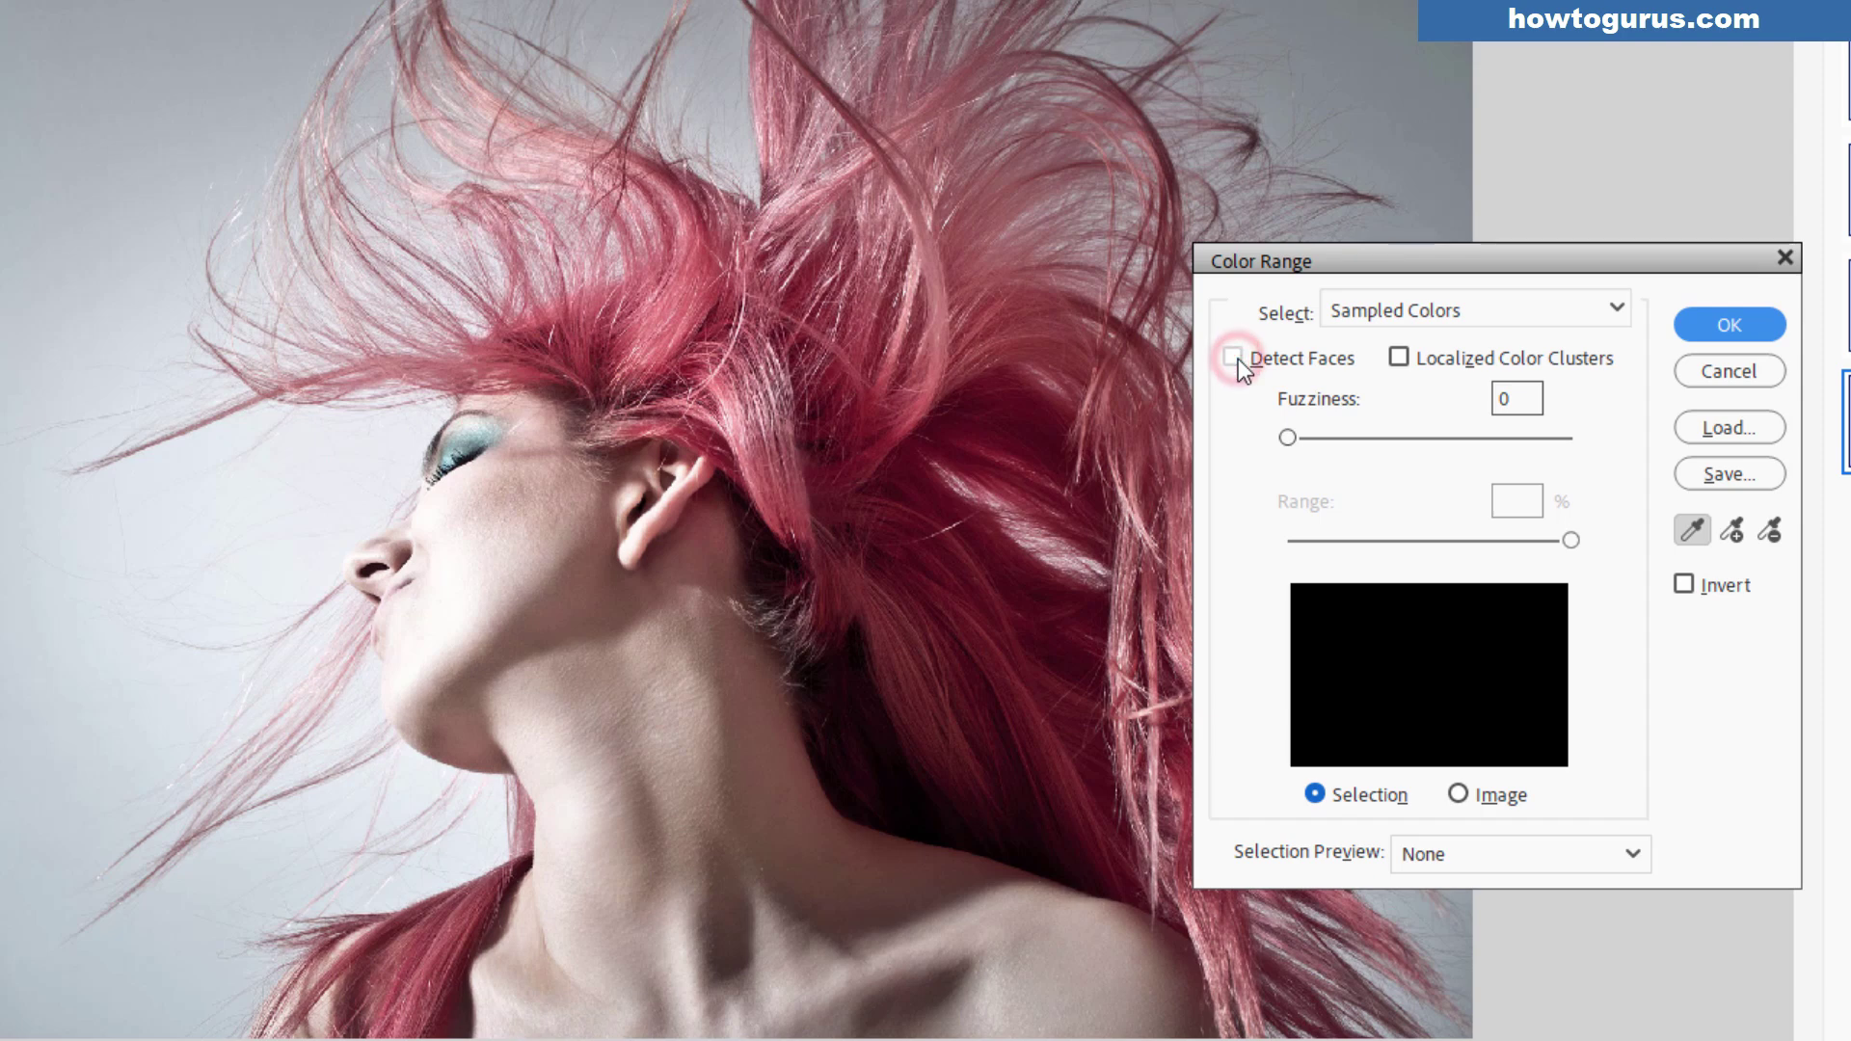
left_click(1421, 310)
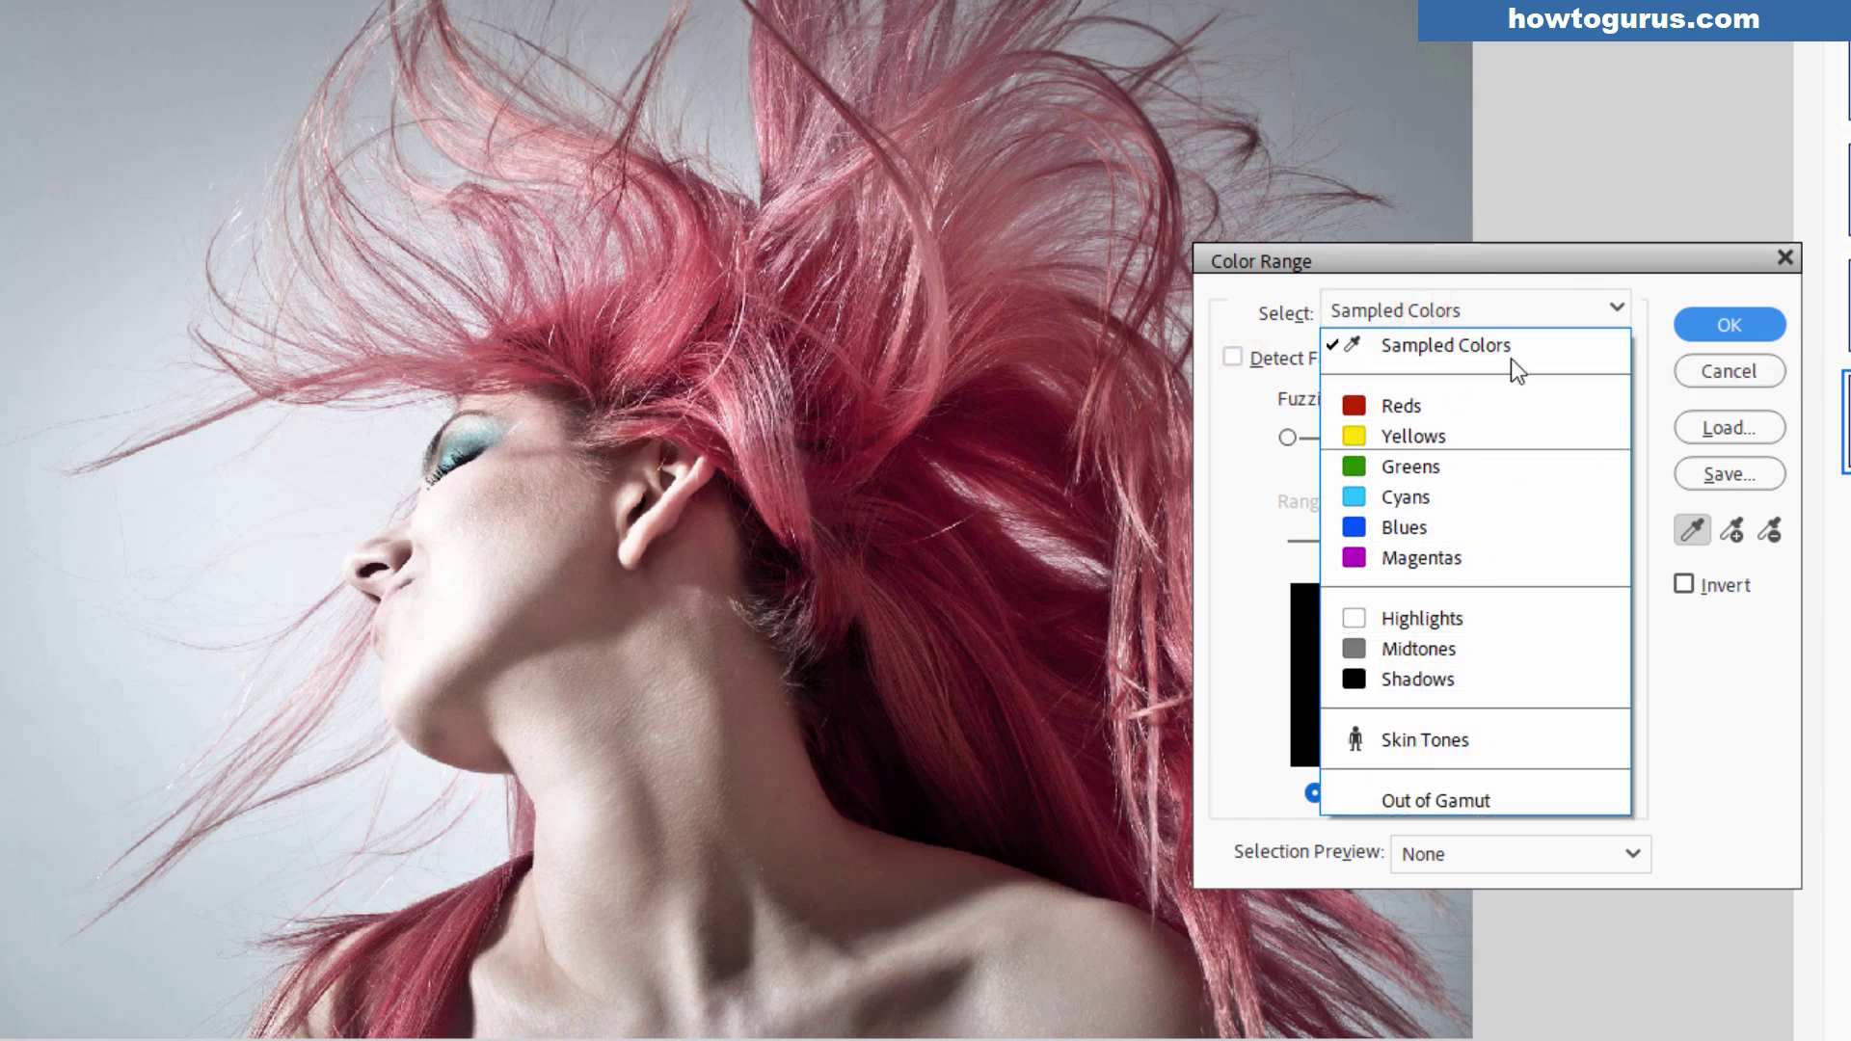
left_click(1504, 286)
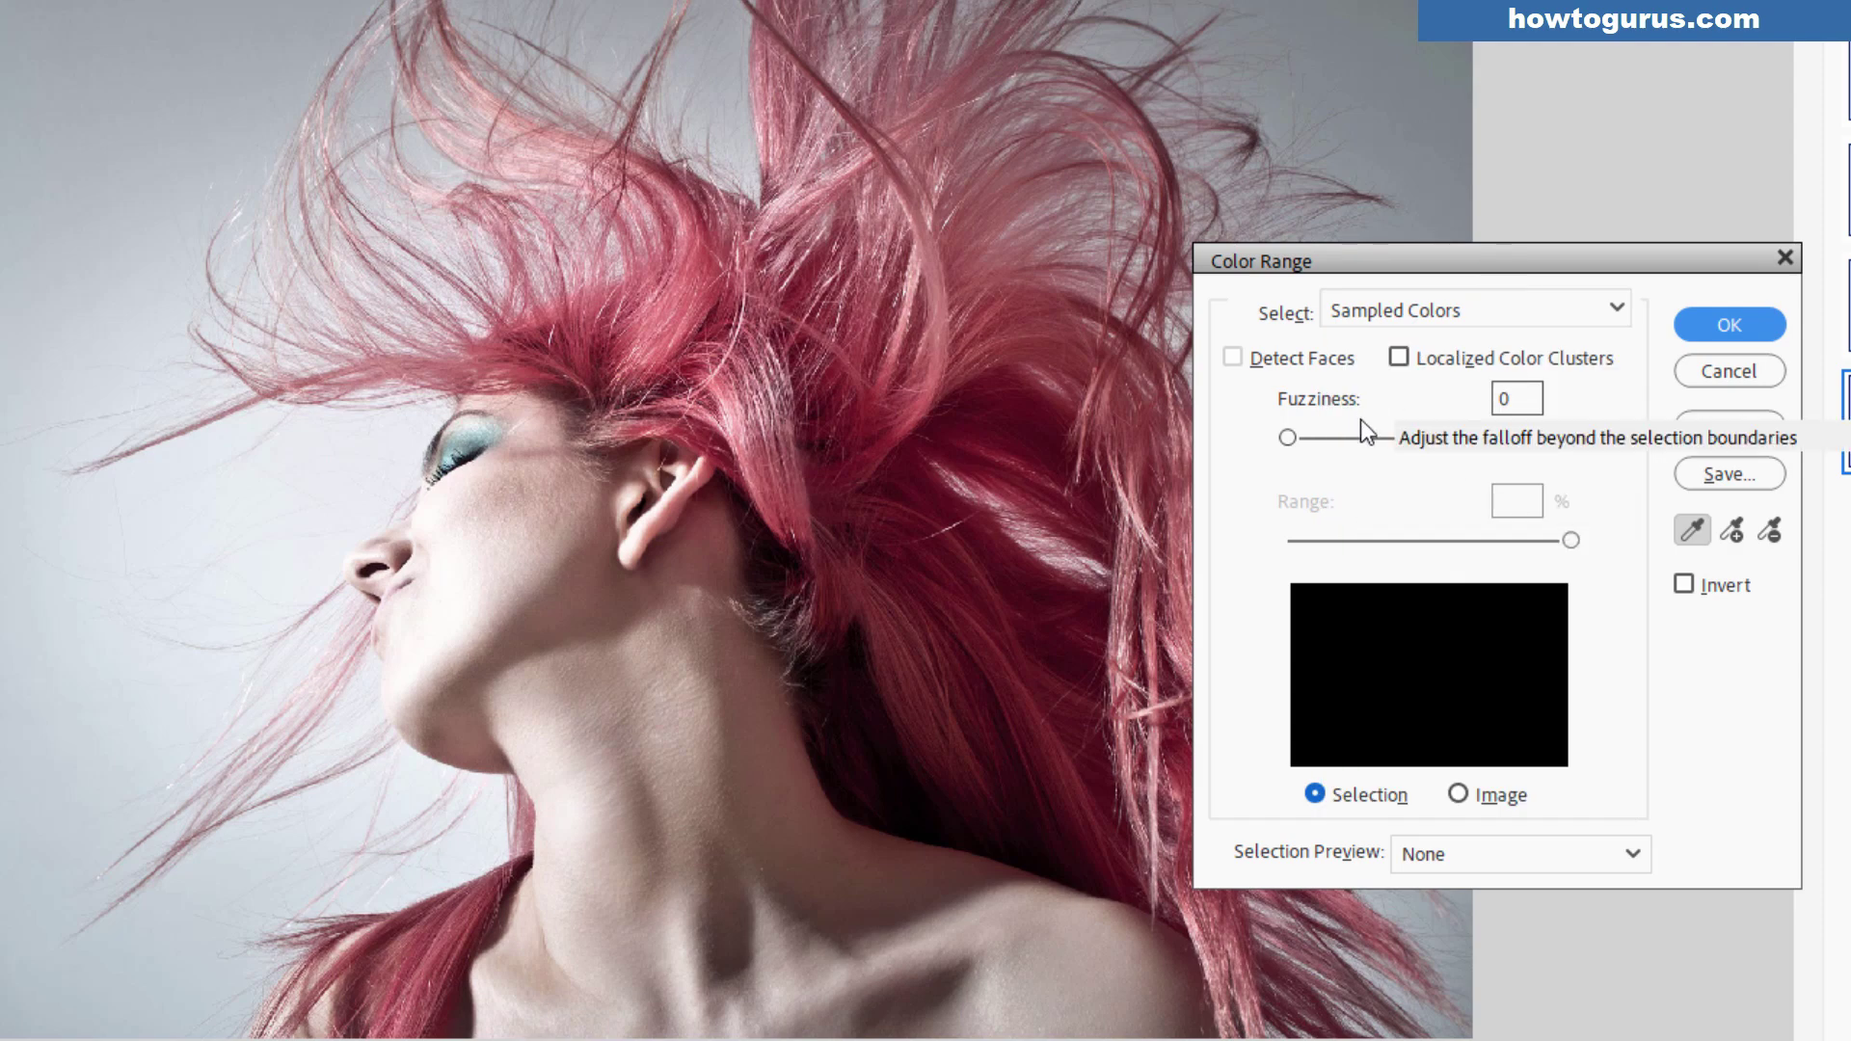
left_click(1461, 796)
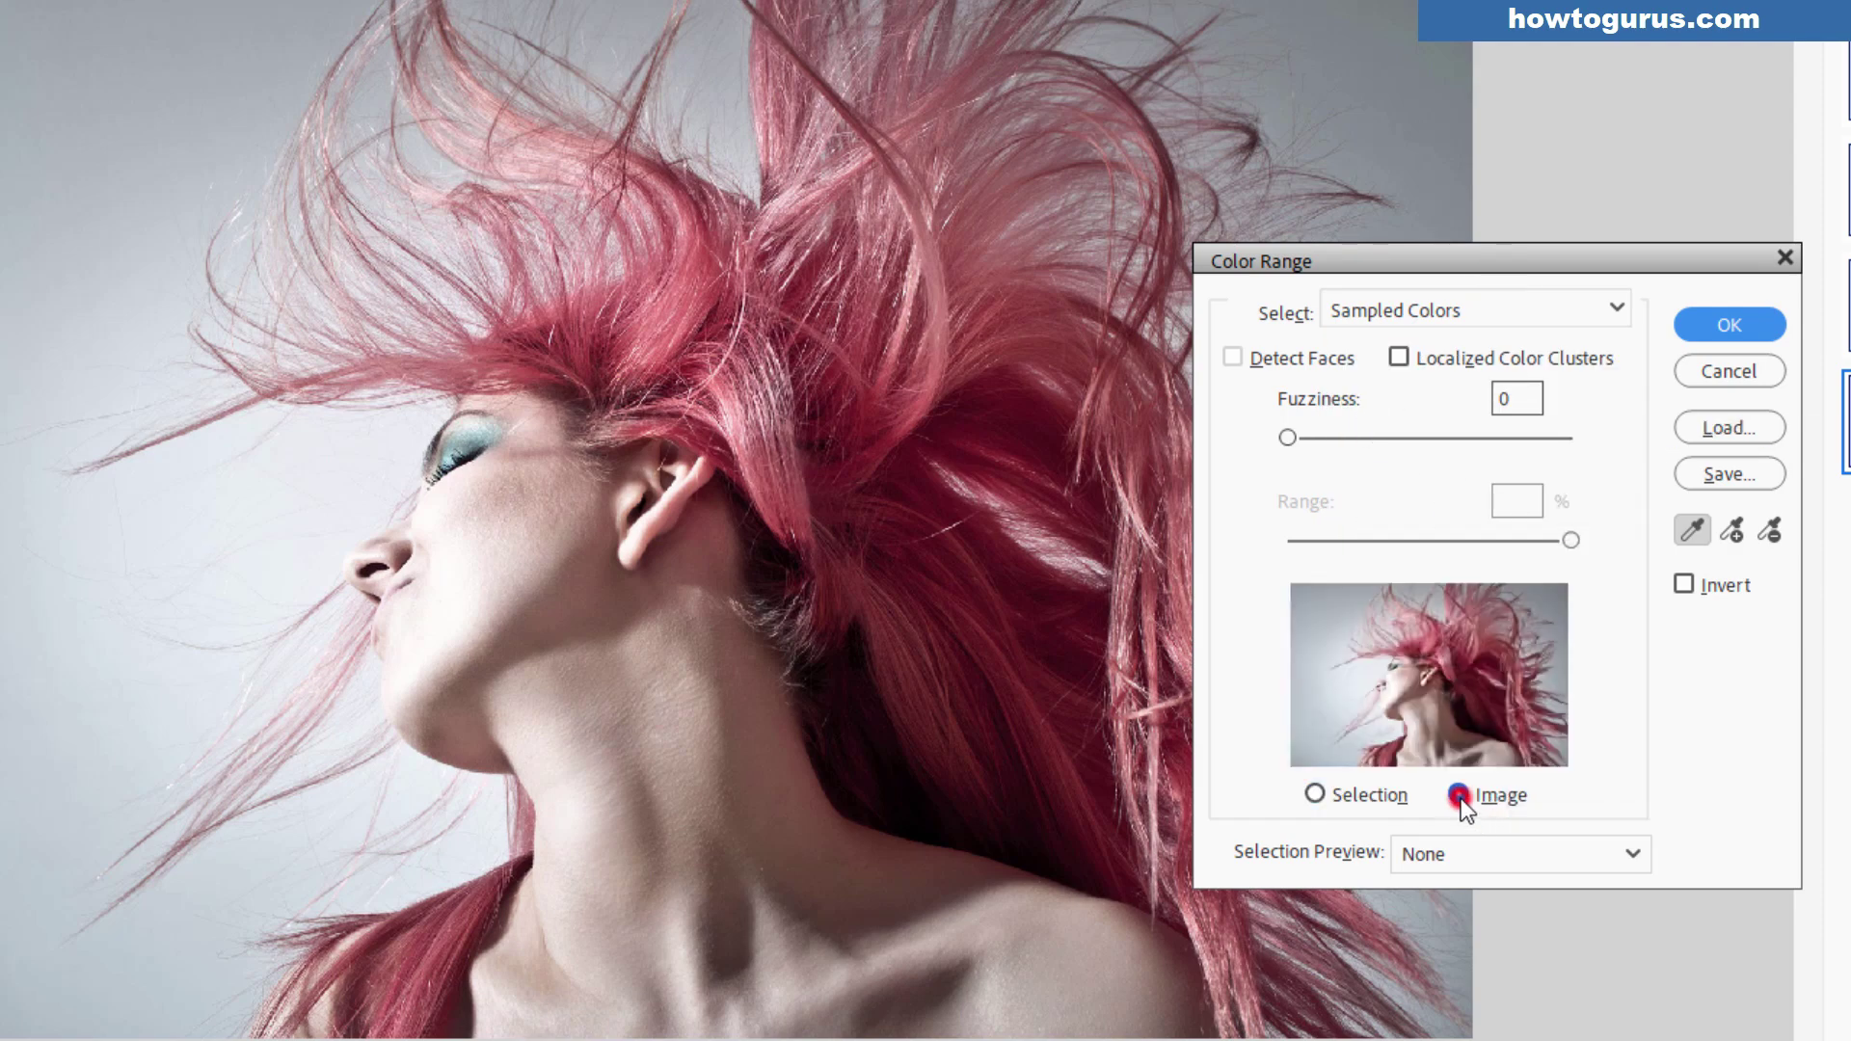
left_click(1315, 796)
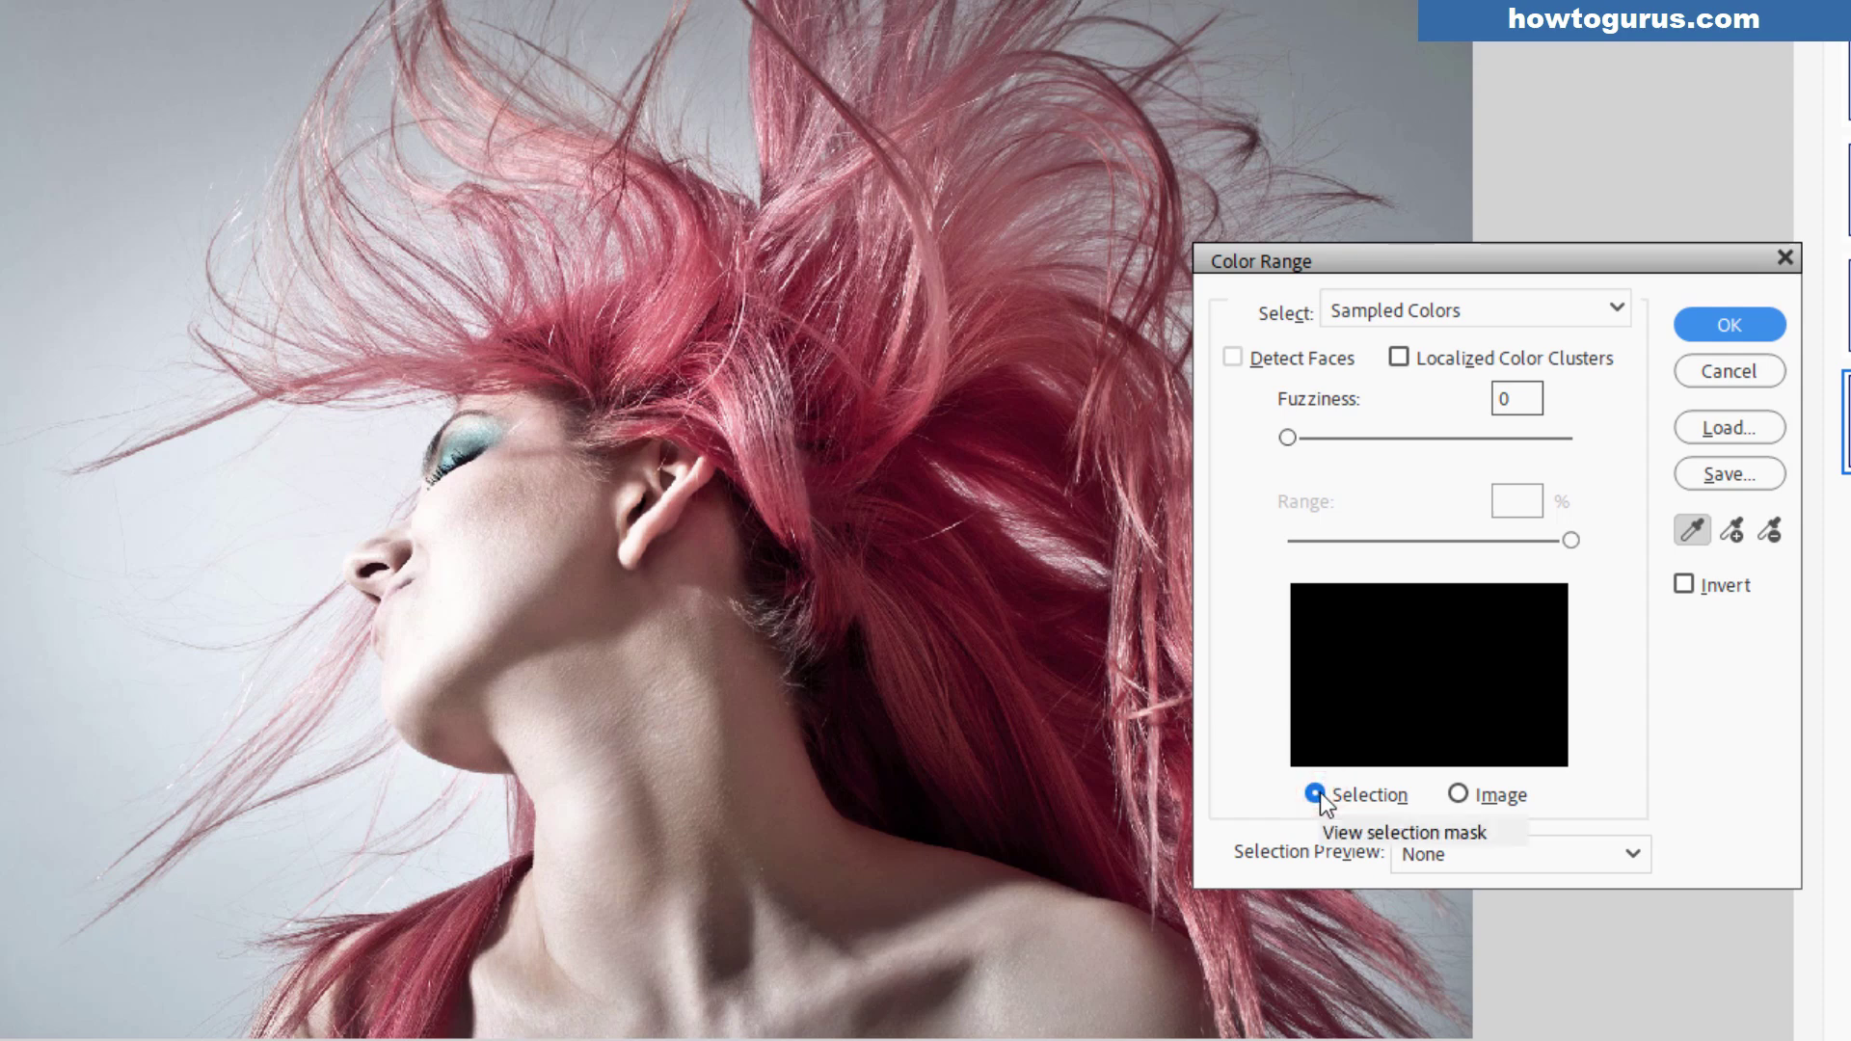
Step: Compare the Grayscale, Black Matte, White Matte and Quick Mask selection previews, and return the preview to None
left_click(1456, 854)
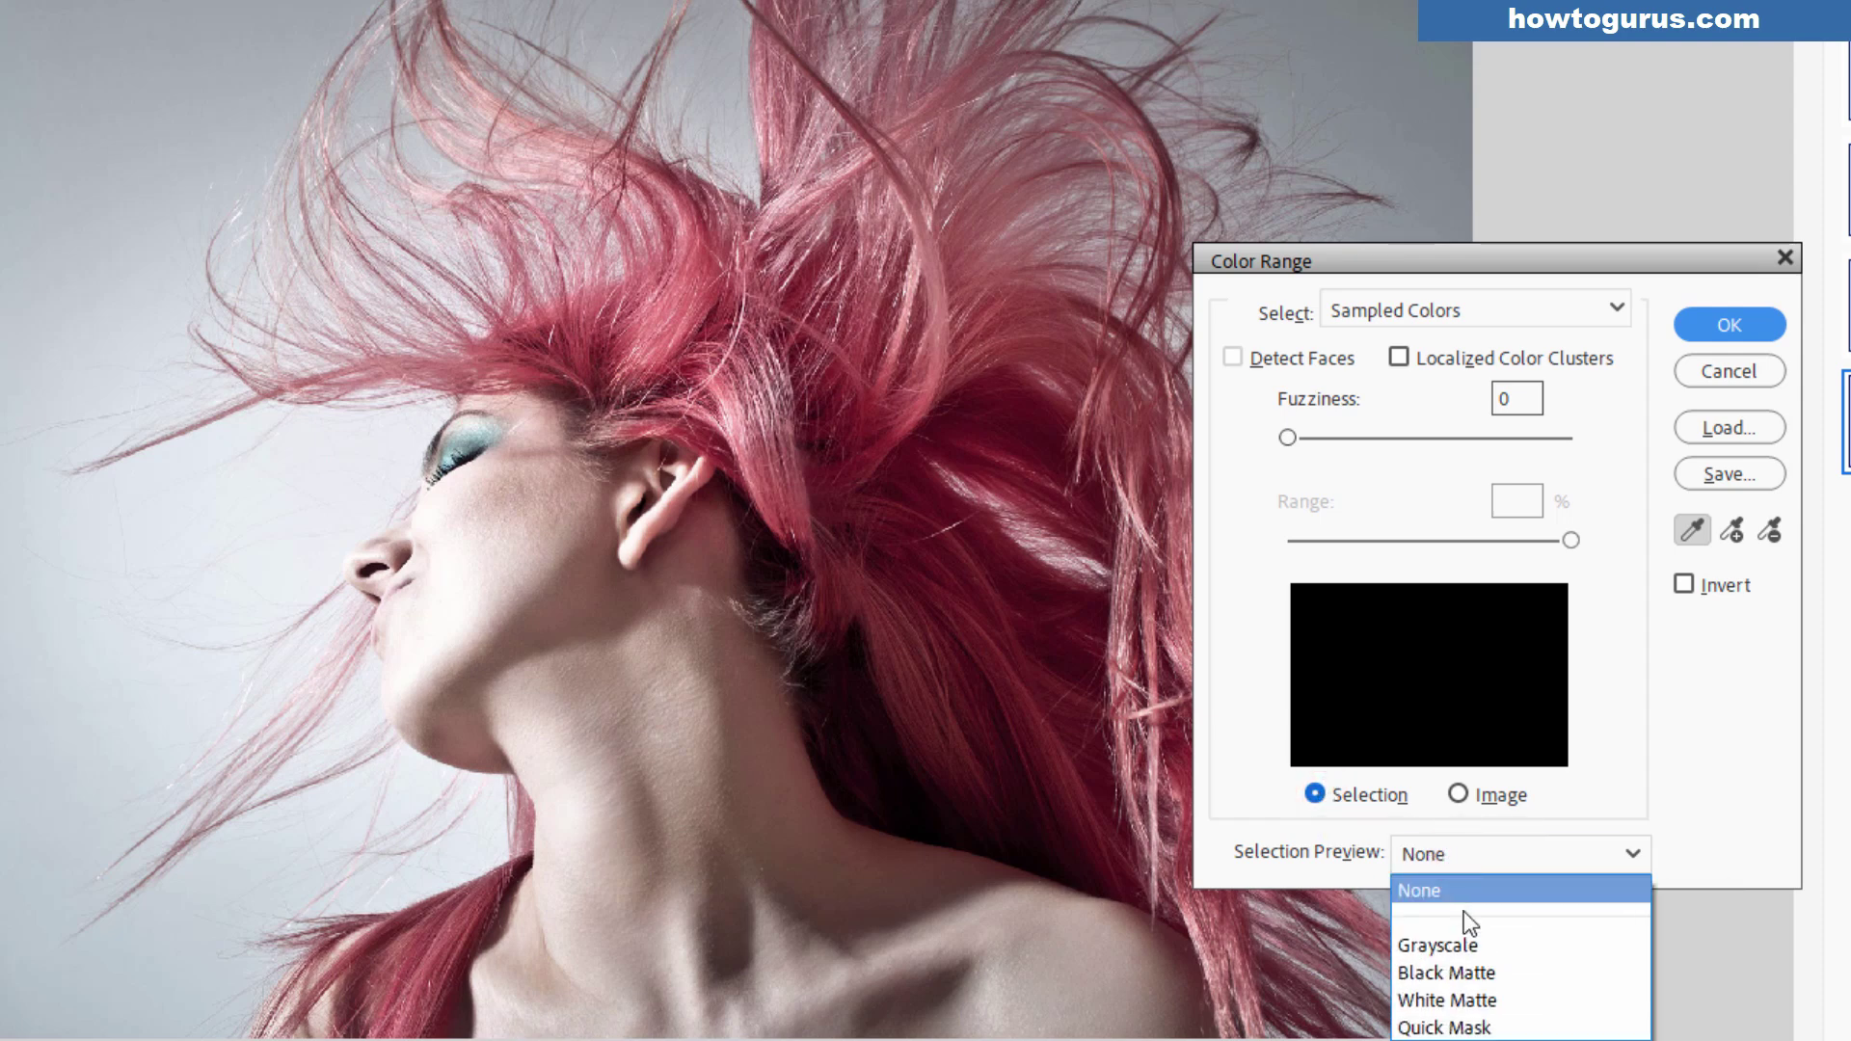
left_click(1472, 943)
left_click(1484, 866)
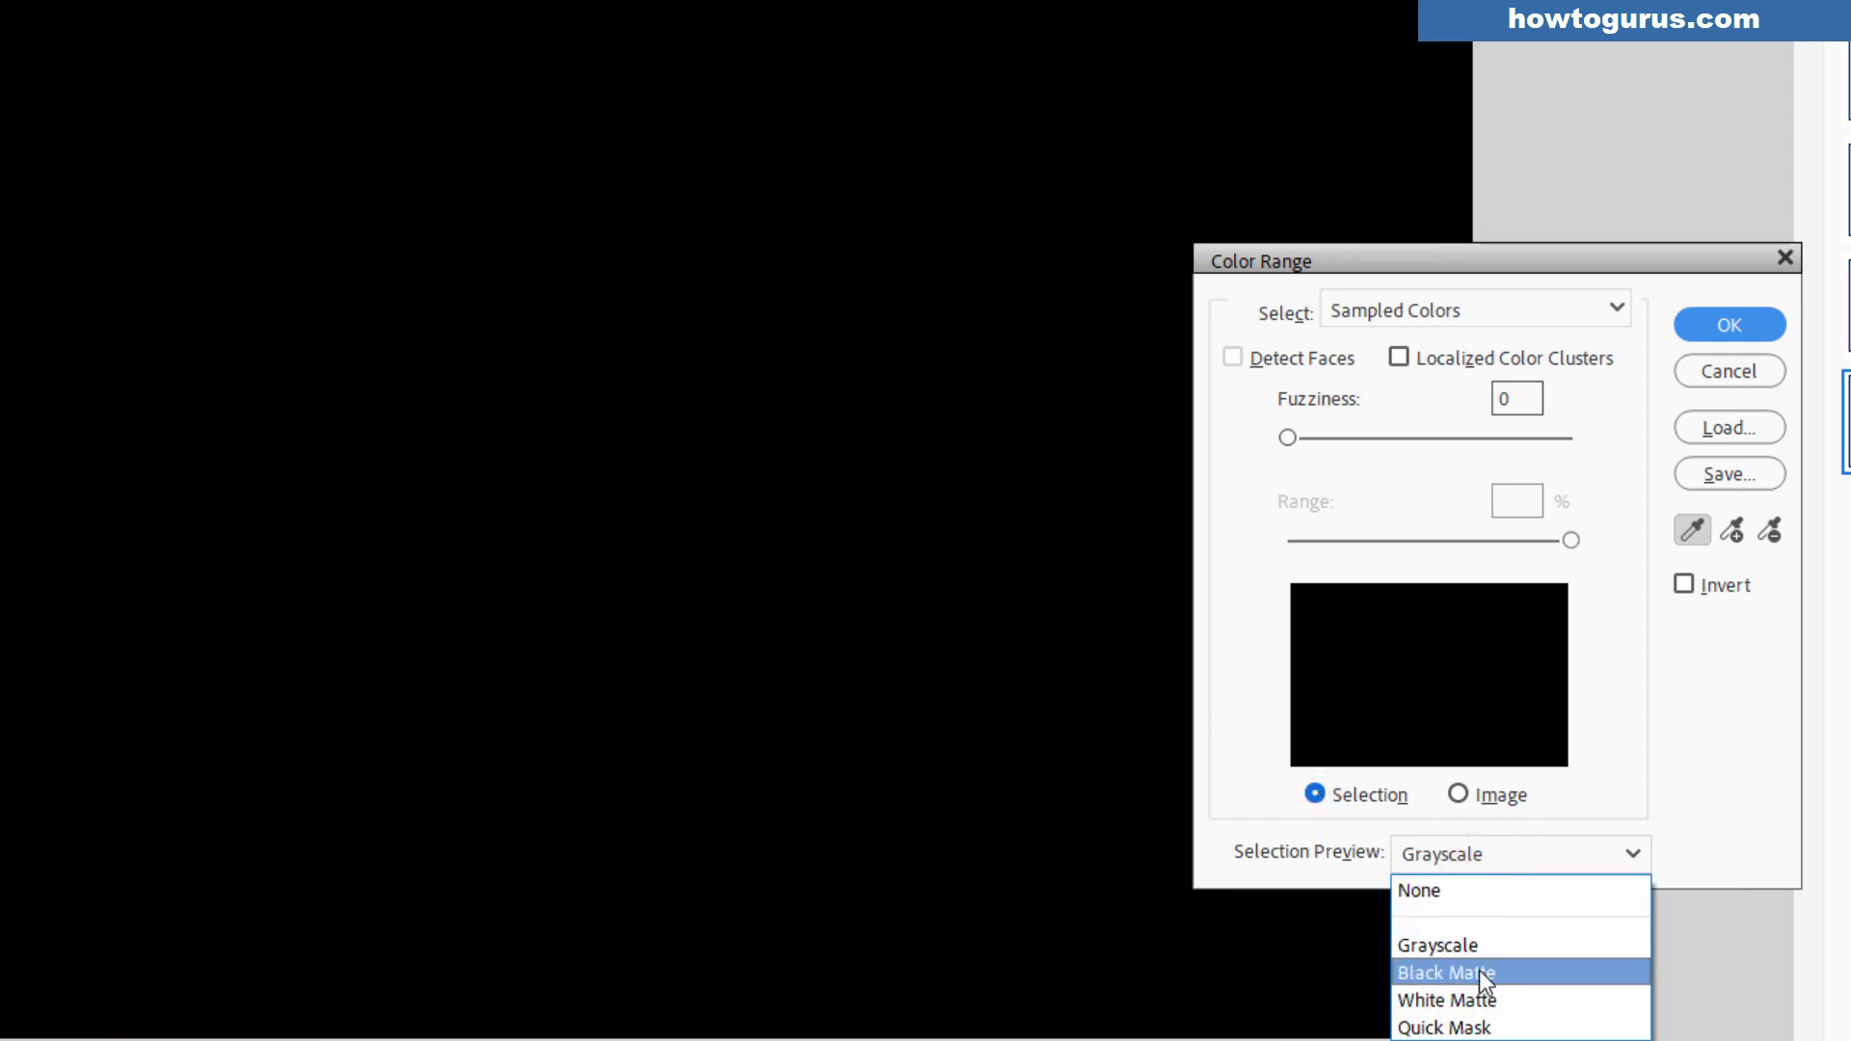
left_click(1477, 972)
left_click(1475, 846)
left_click(1485, 1000)
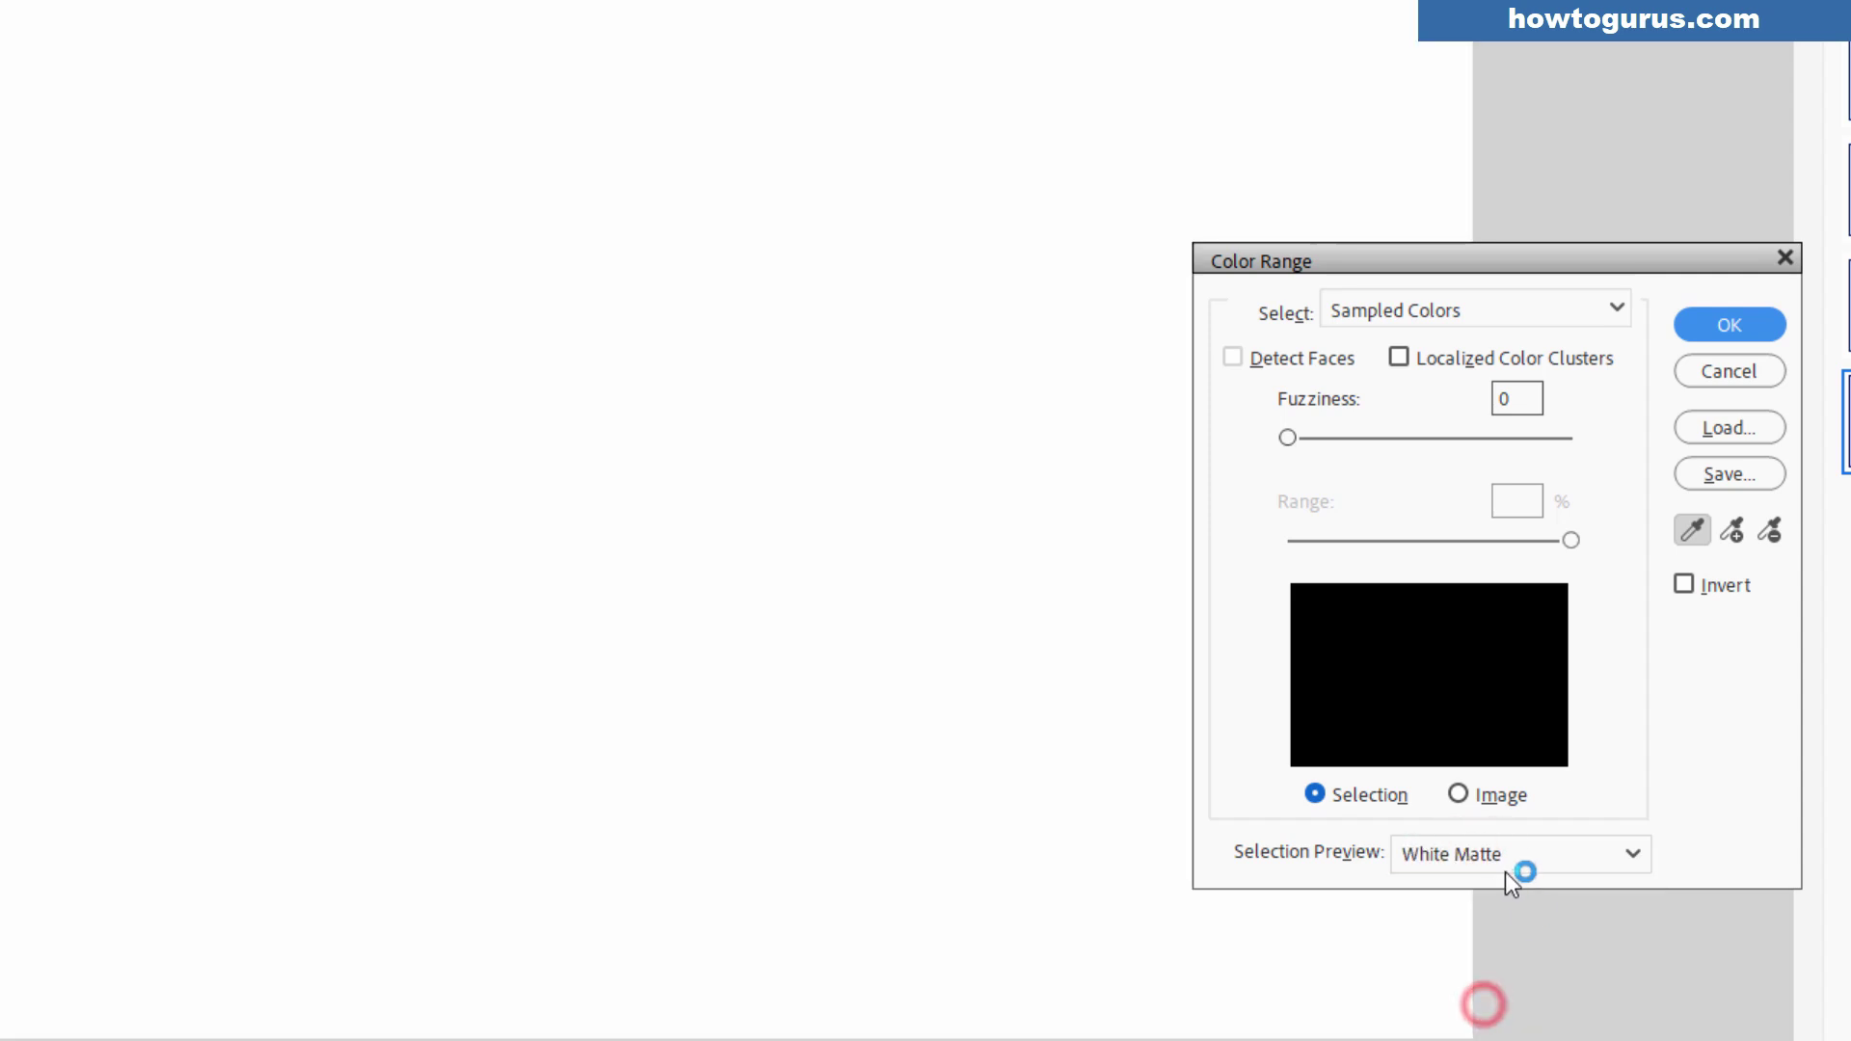
left_click(1494, 850)
left_click(1492, 1027)
left_click(1487, 852)
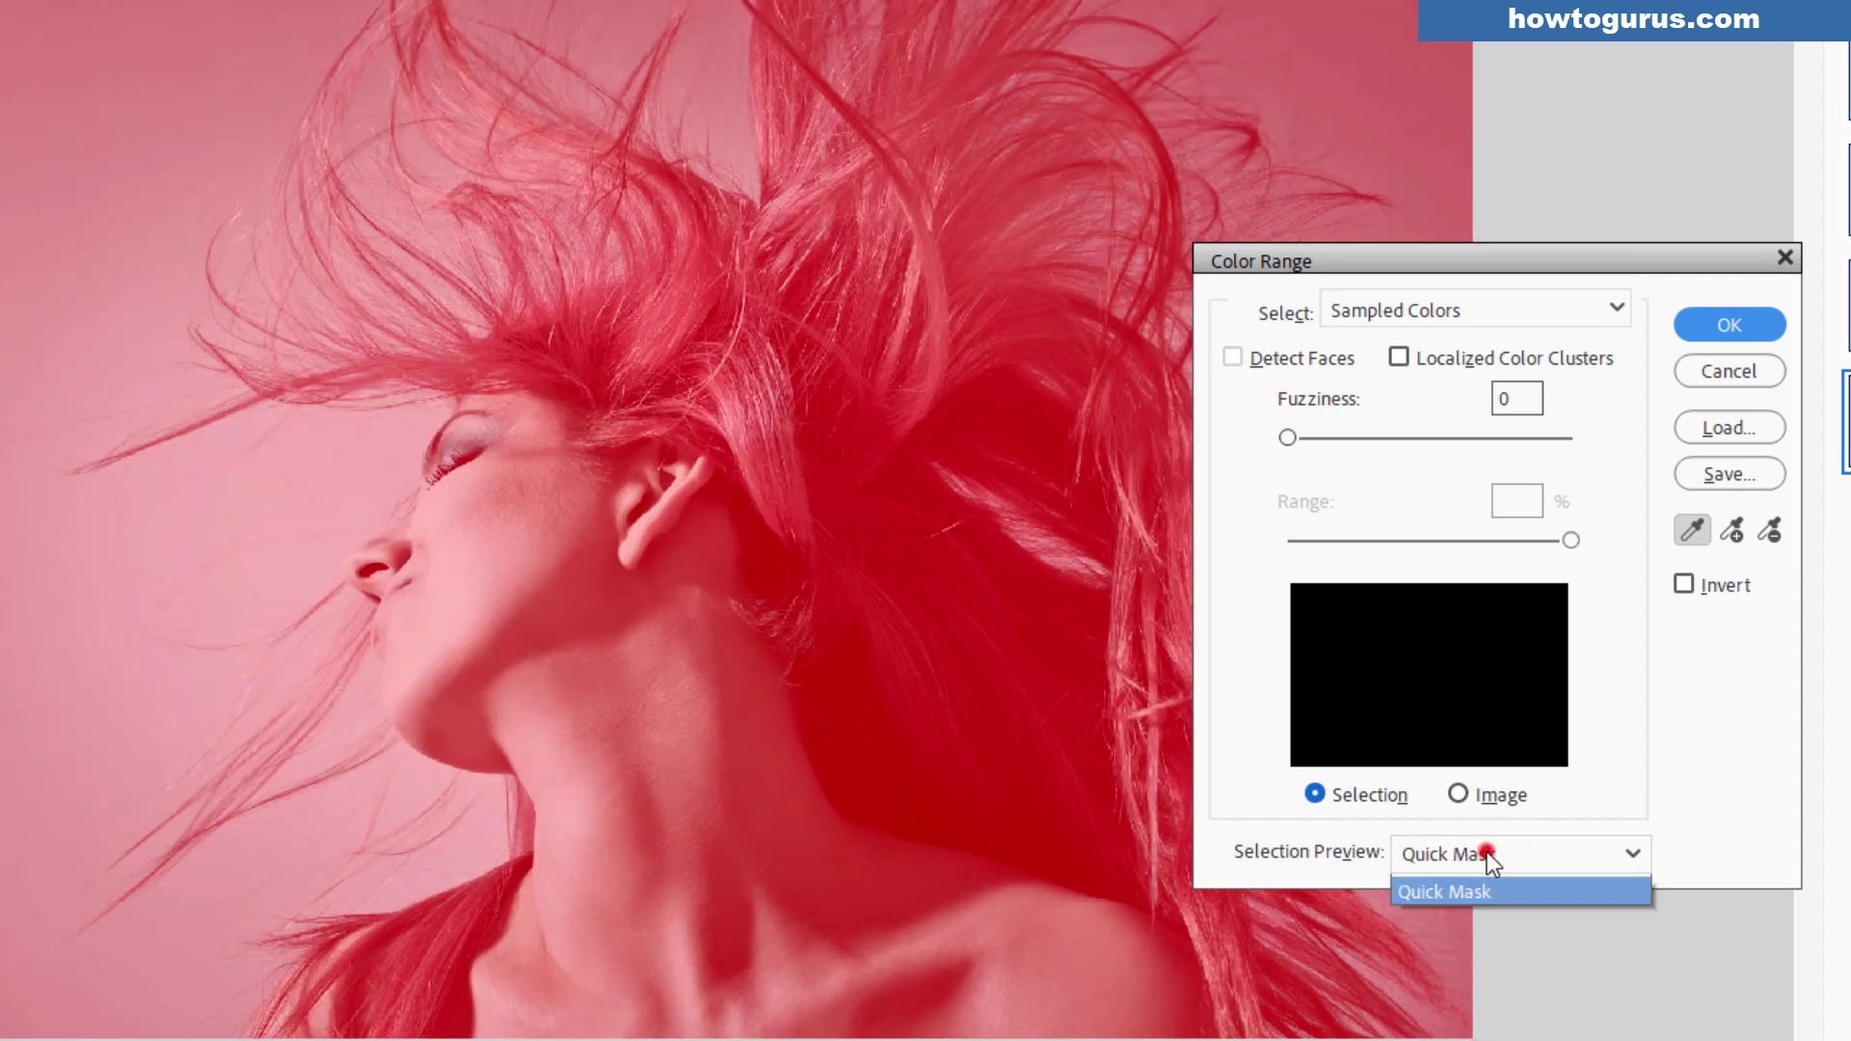
left_click(1487, 852)
left_click(1481, 885)
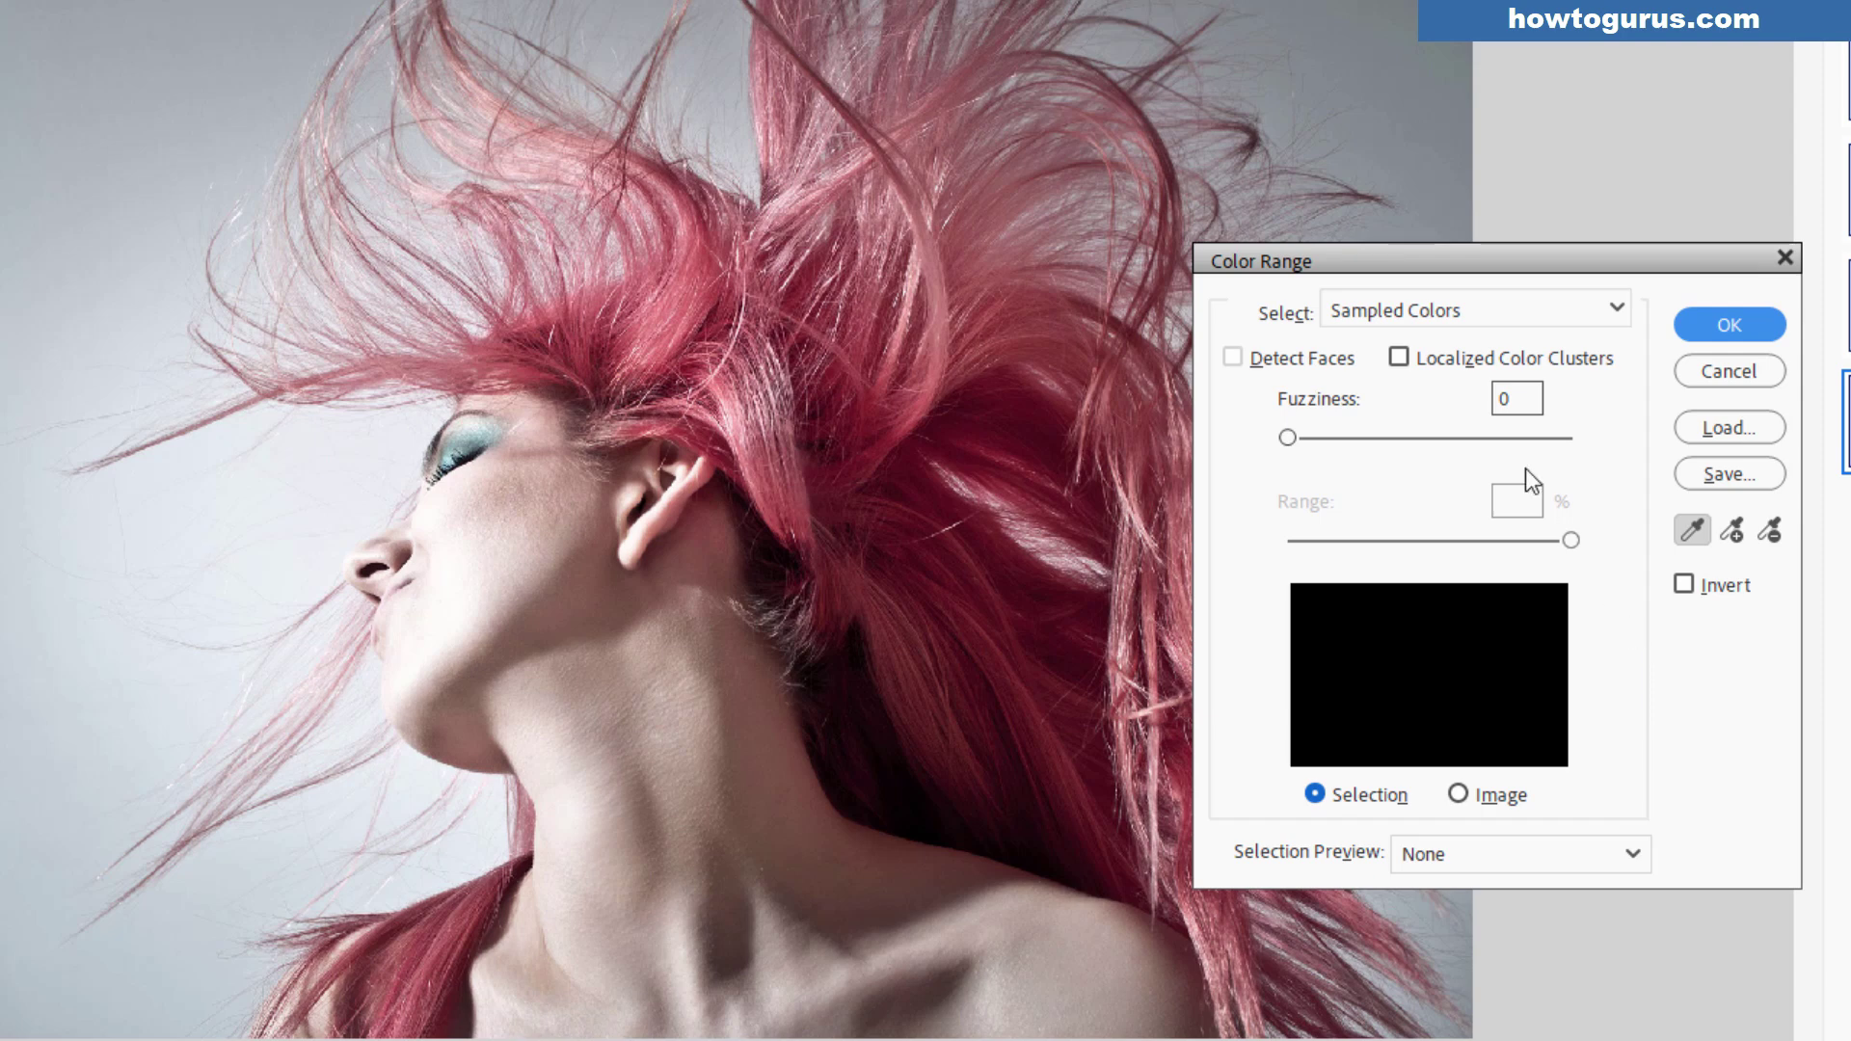
Step: Sample the pale background beside the hair and set the Color Range Fuzziness to 26
left_click_drag(1500, 260, 1531, 288)
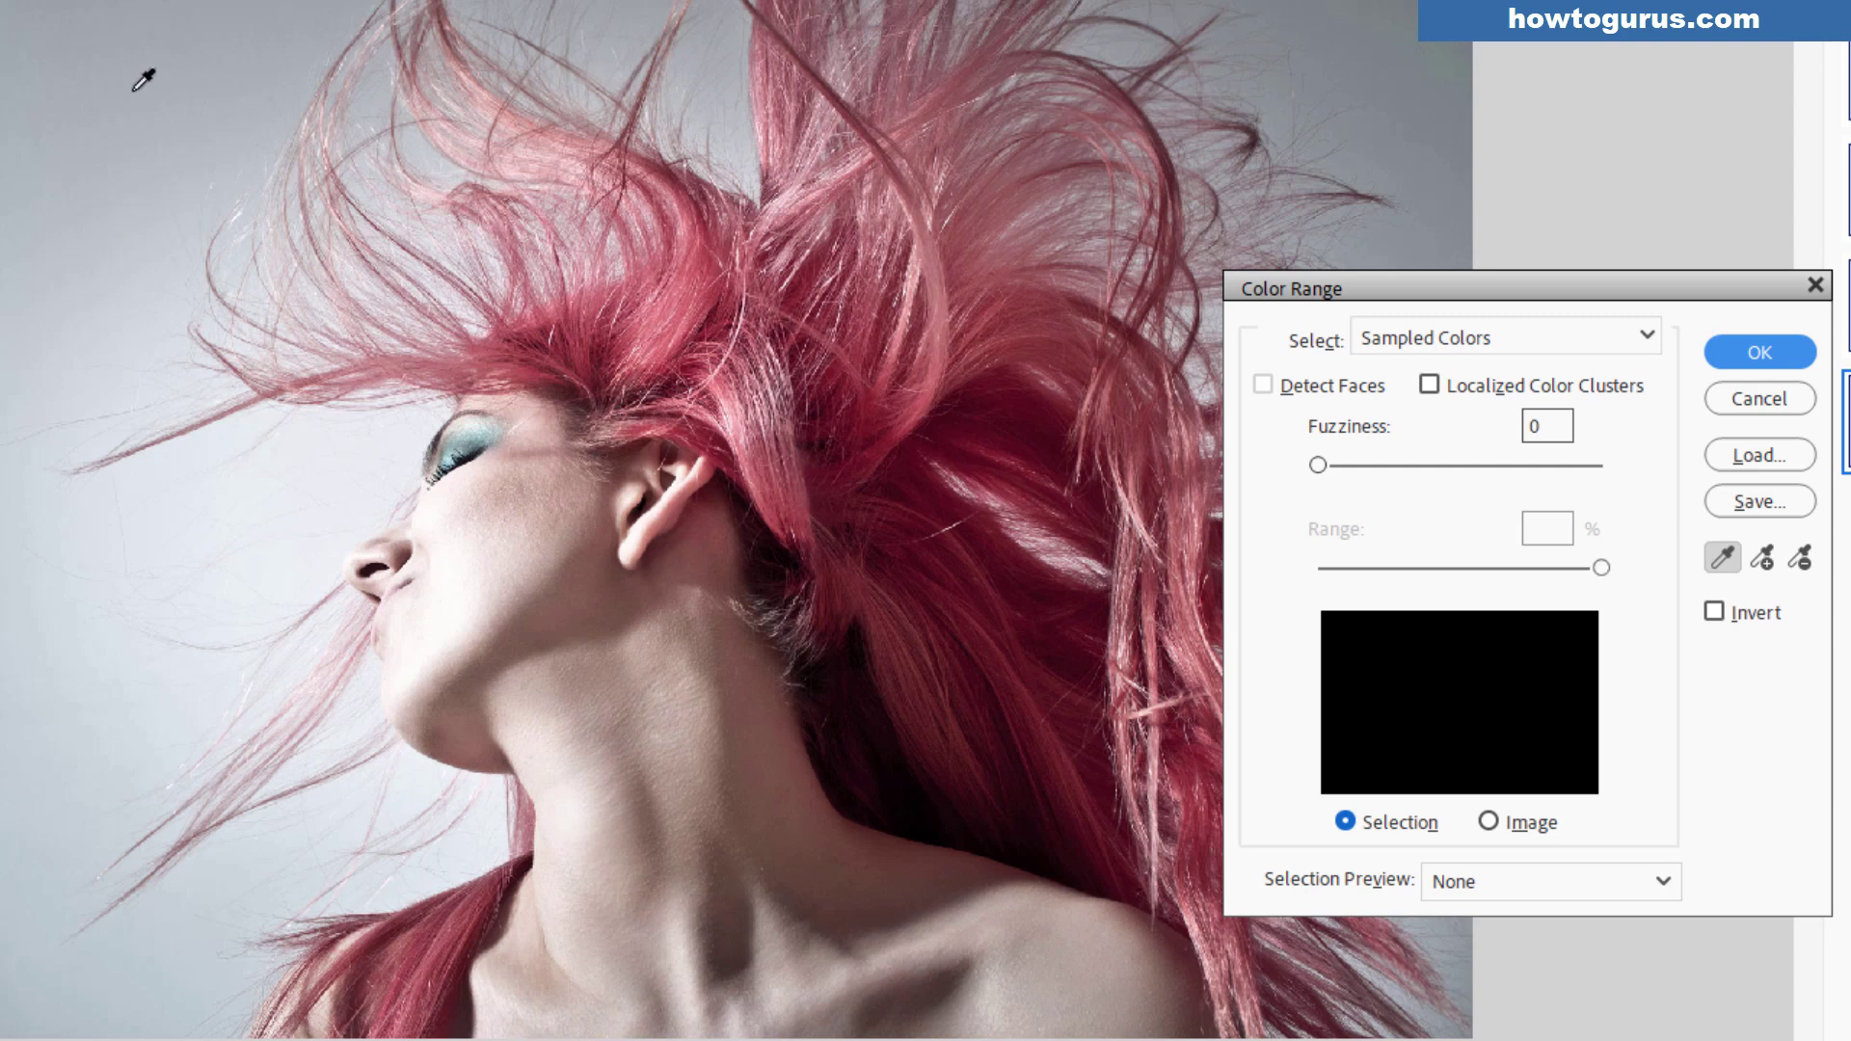
left_click(93, 227)
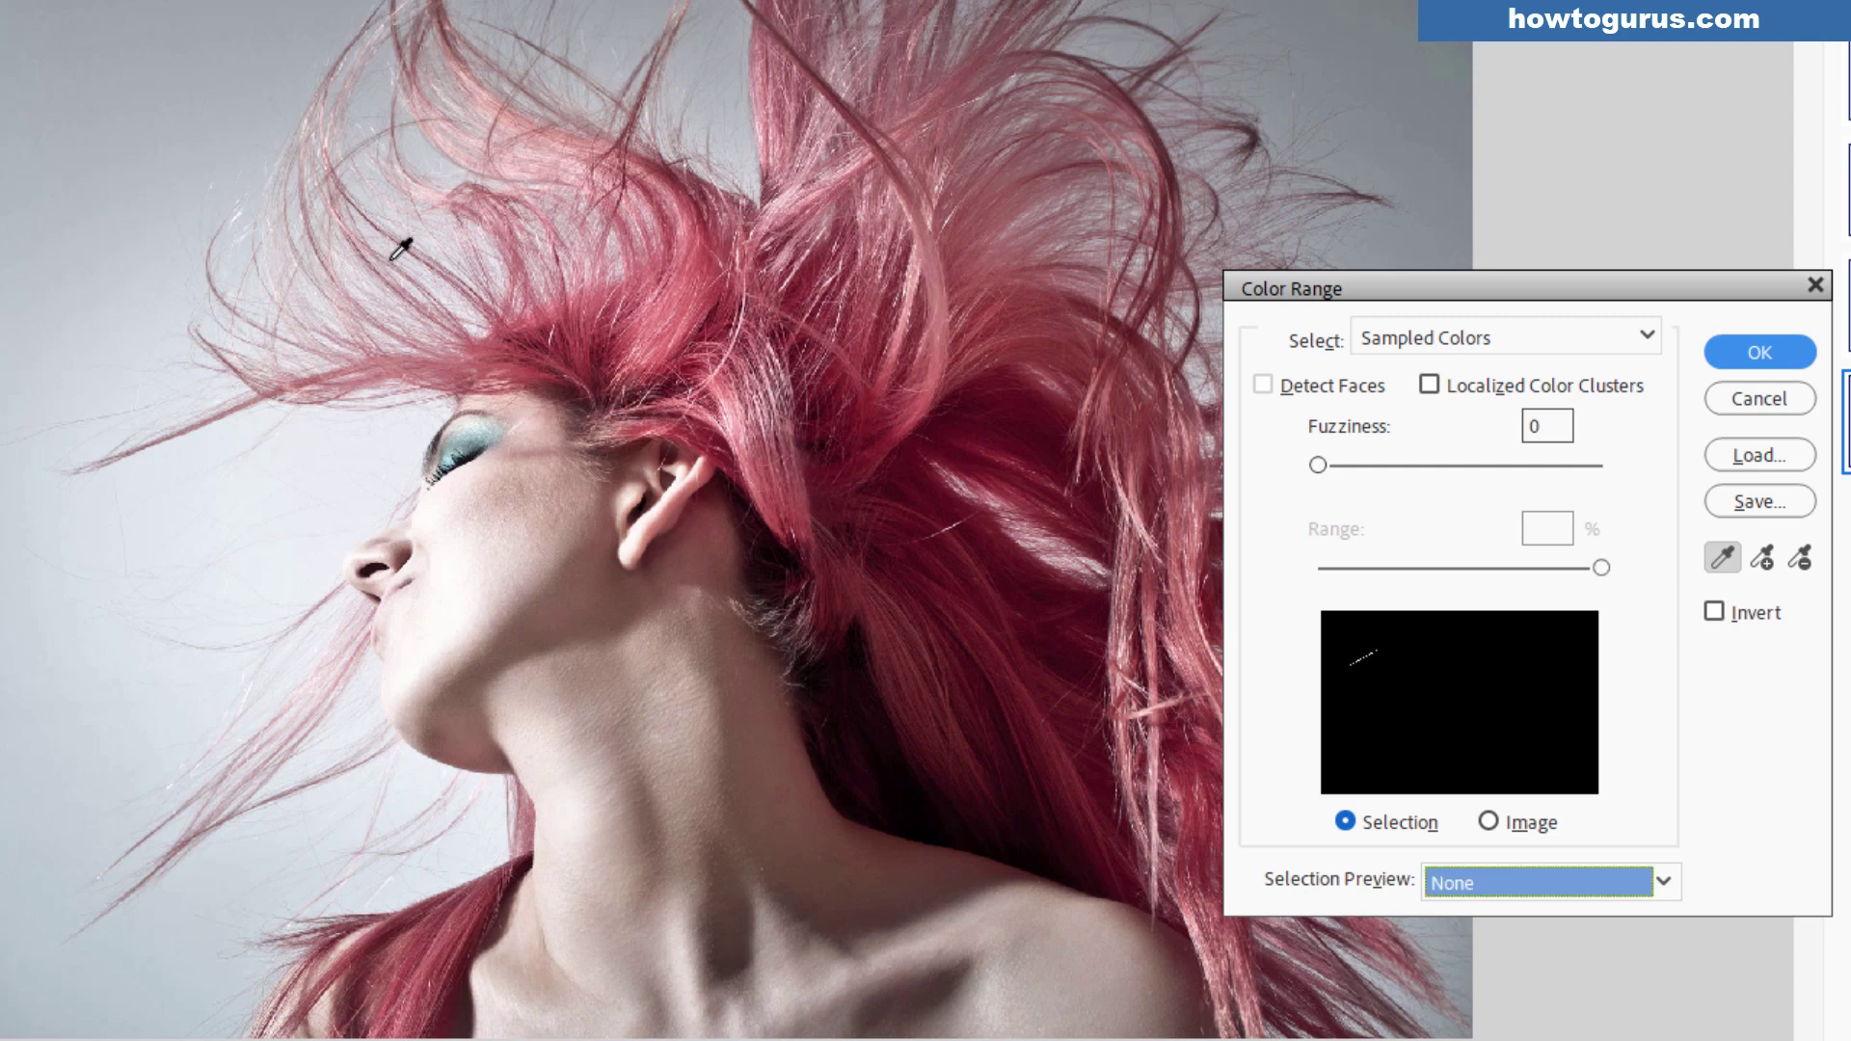
left_click_drag(1319, 467, 1356, 465)
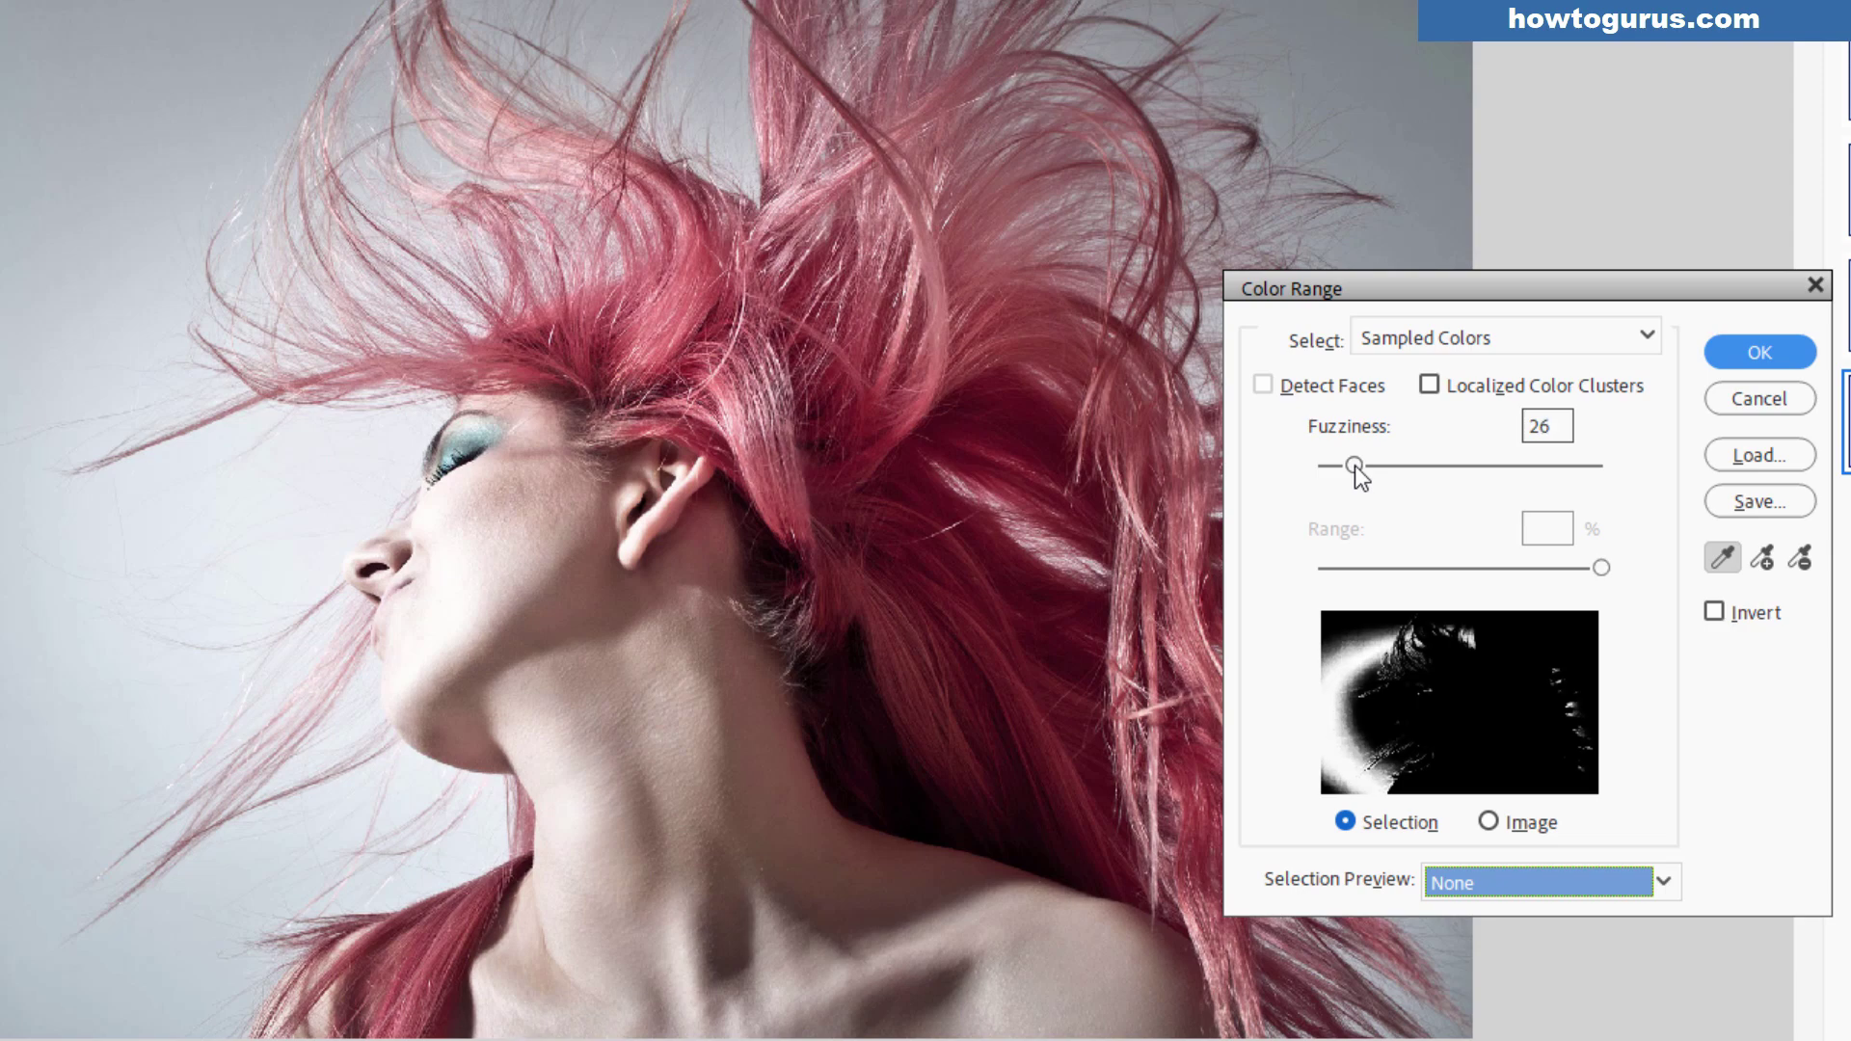
Step: Add the remaining background tones above, behind and in front of the woman to the Color Range sample
left_click(1772, 558)
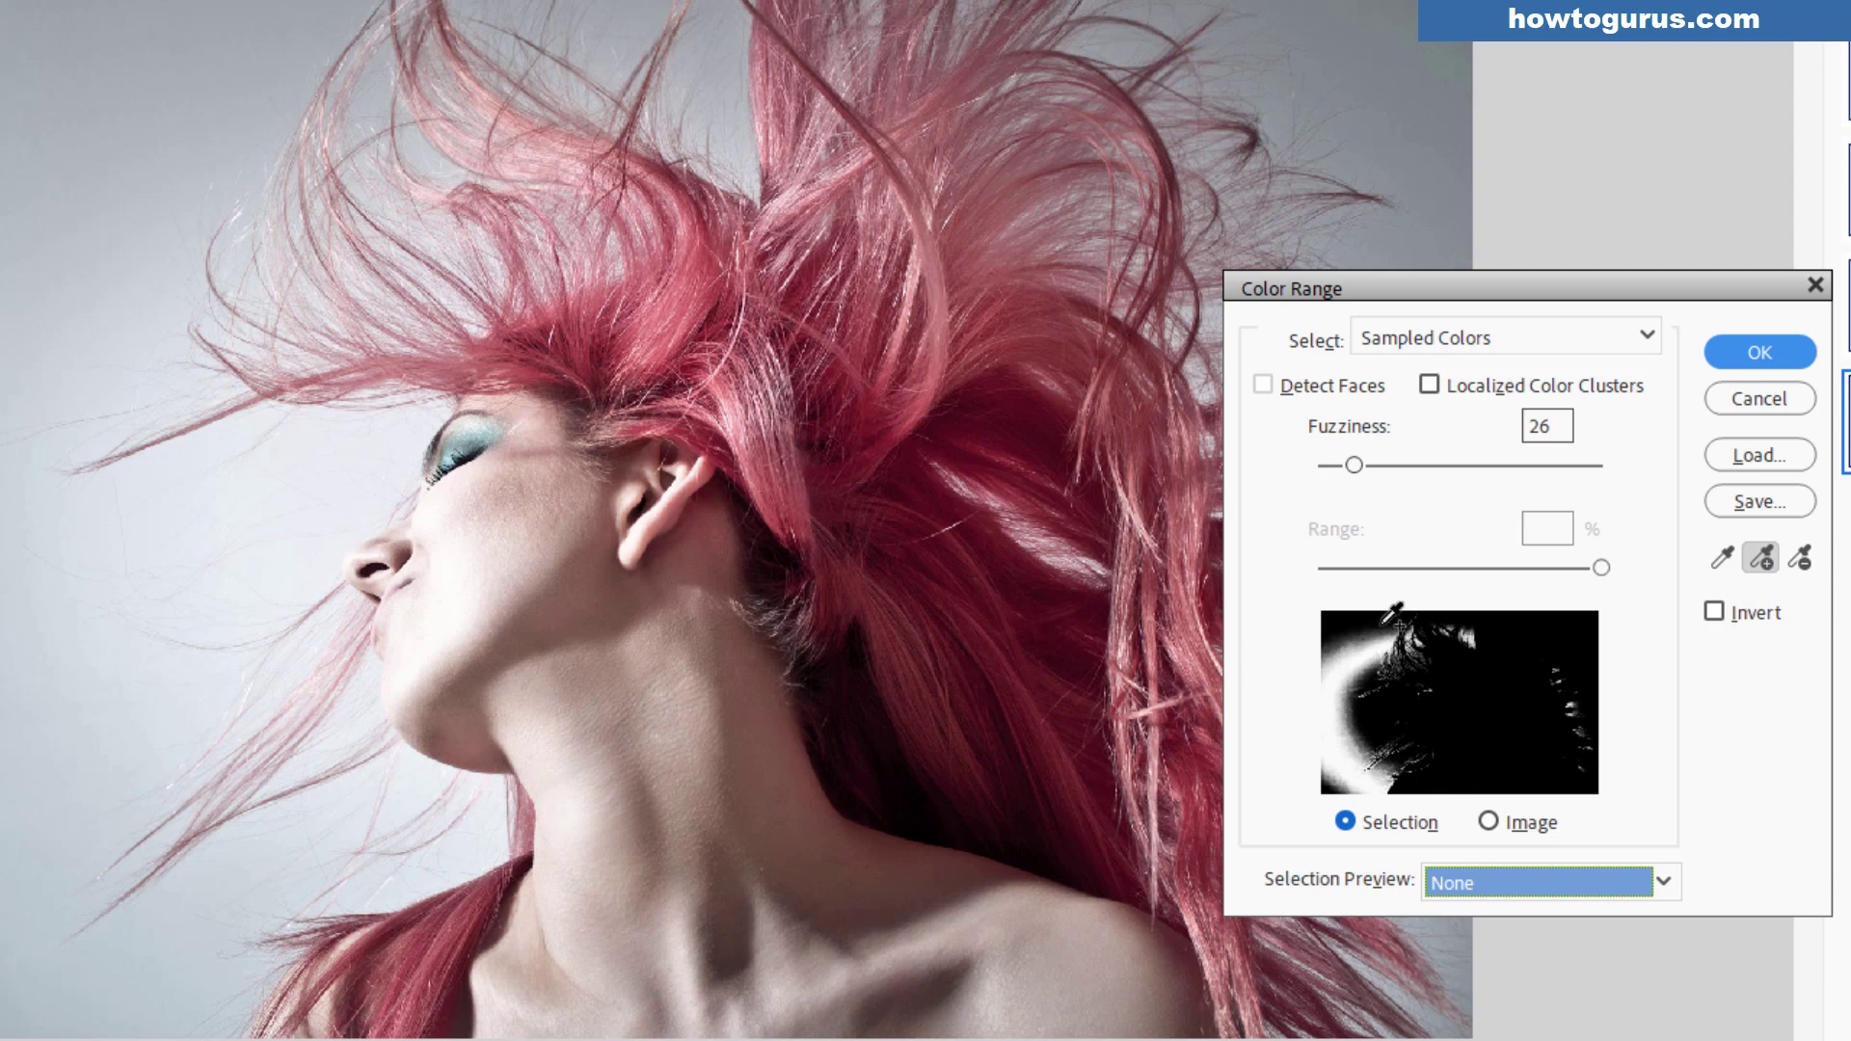
left_click(1346, 622)
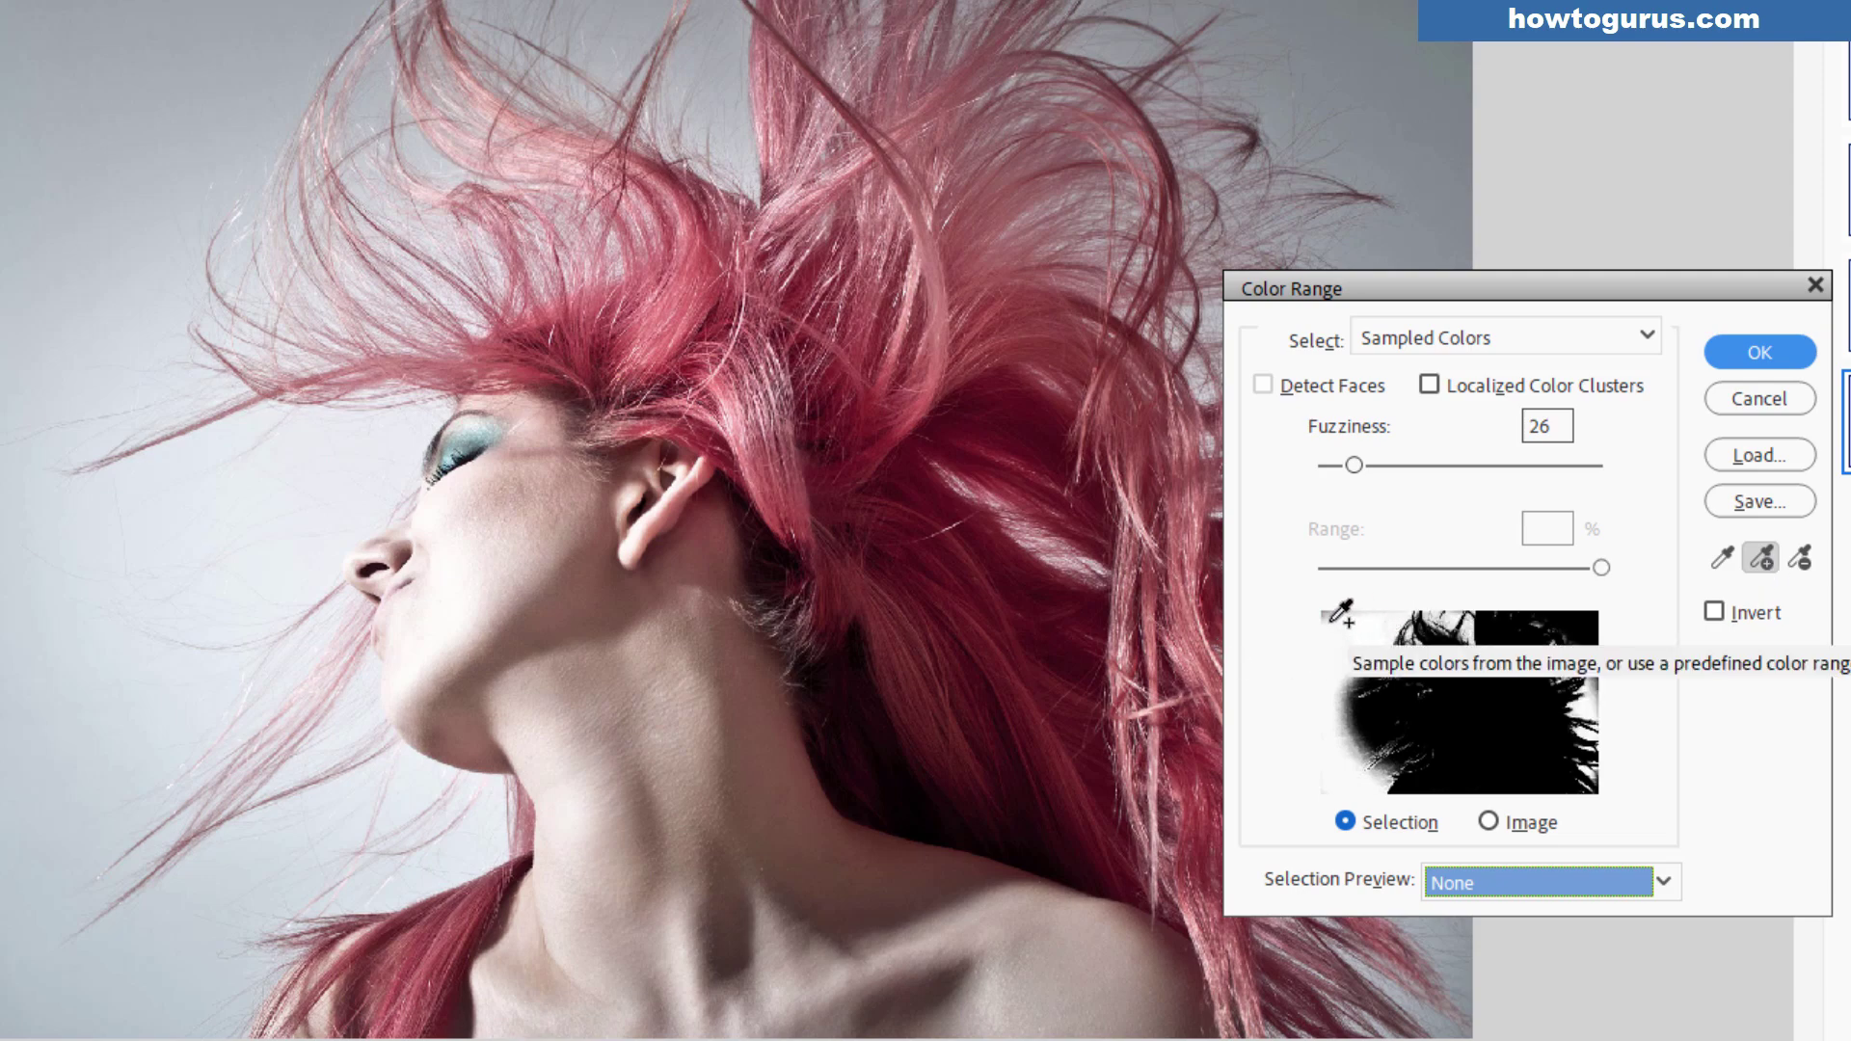
left_click(1331, 620)
left_click(1349, 635)
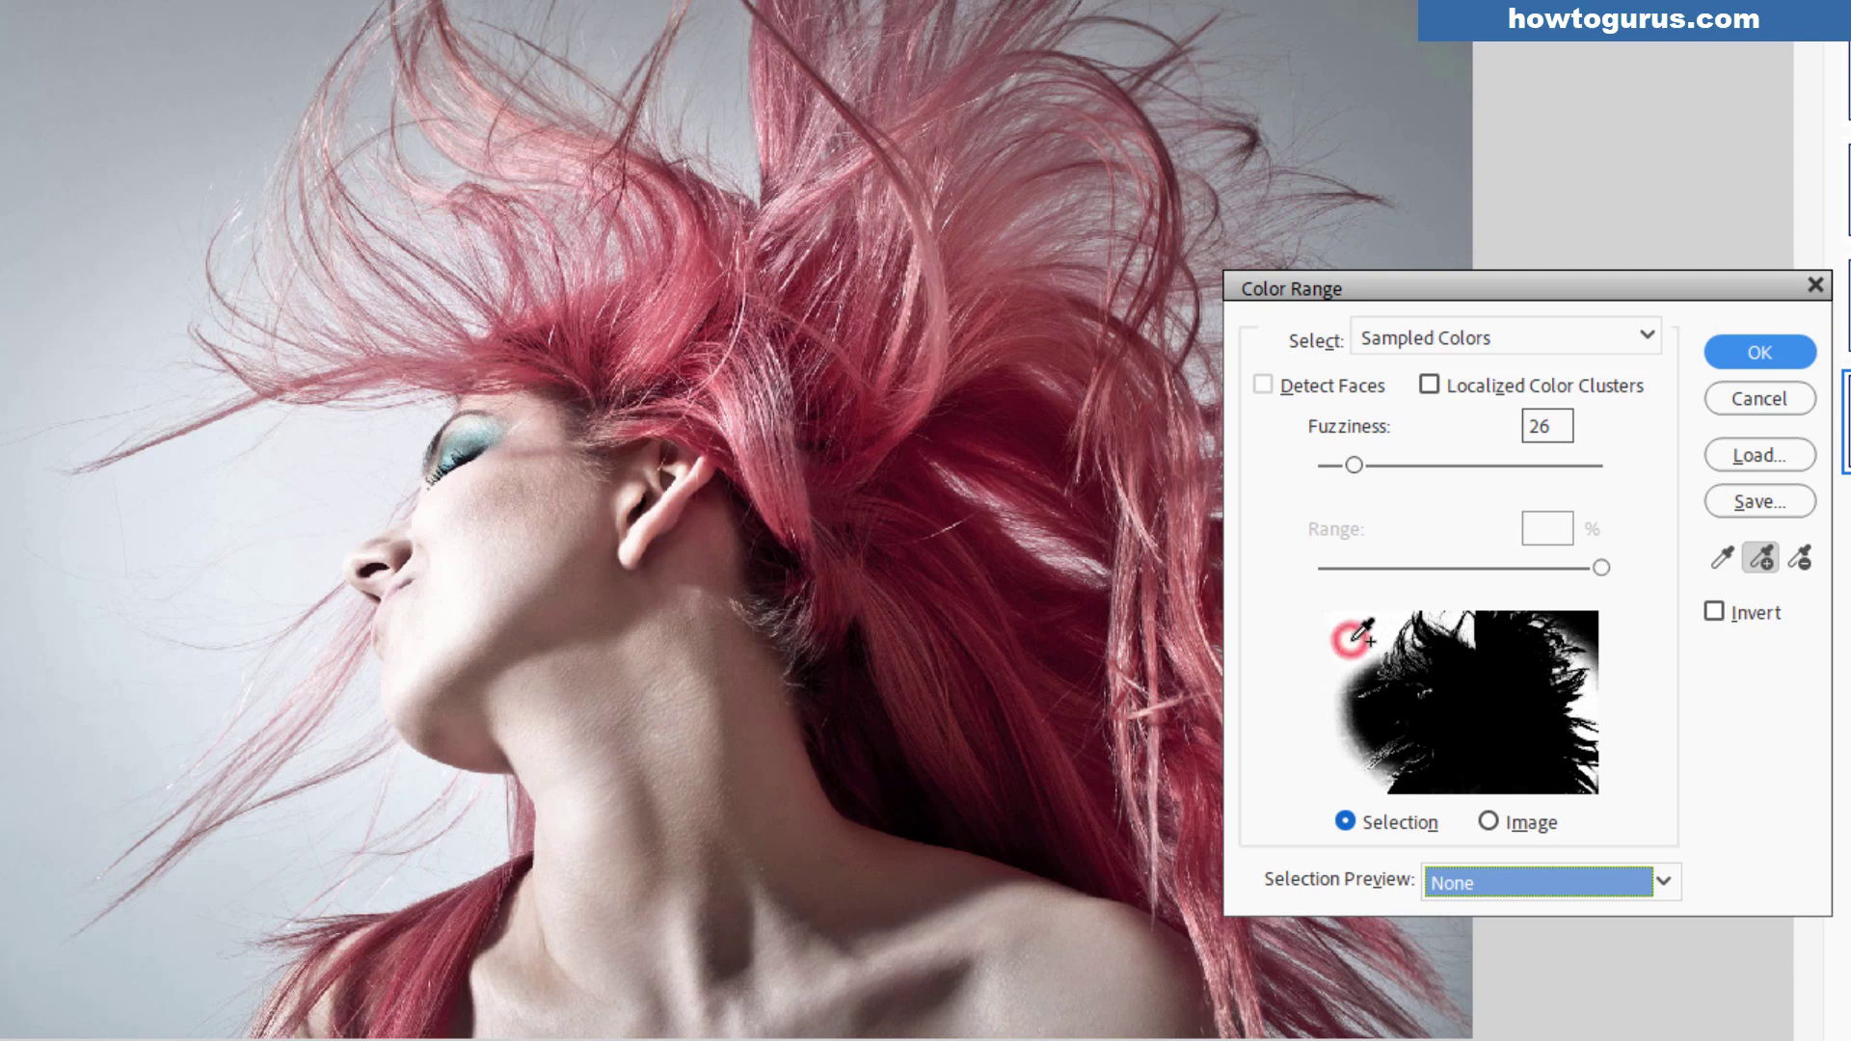
left_click(1581, 624)
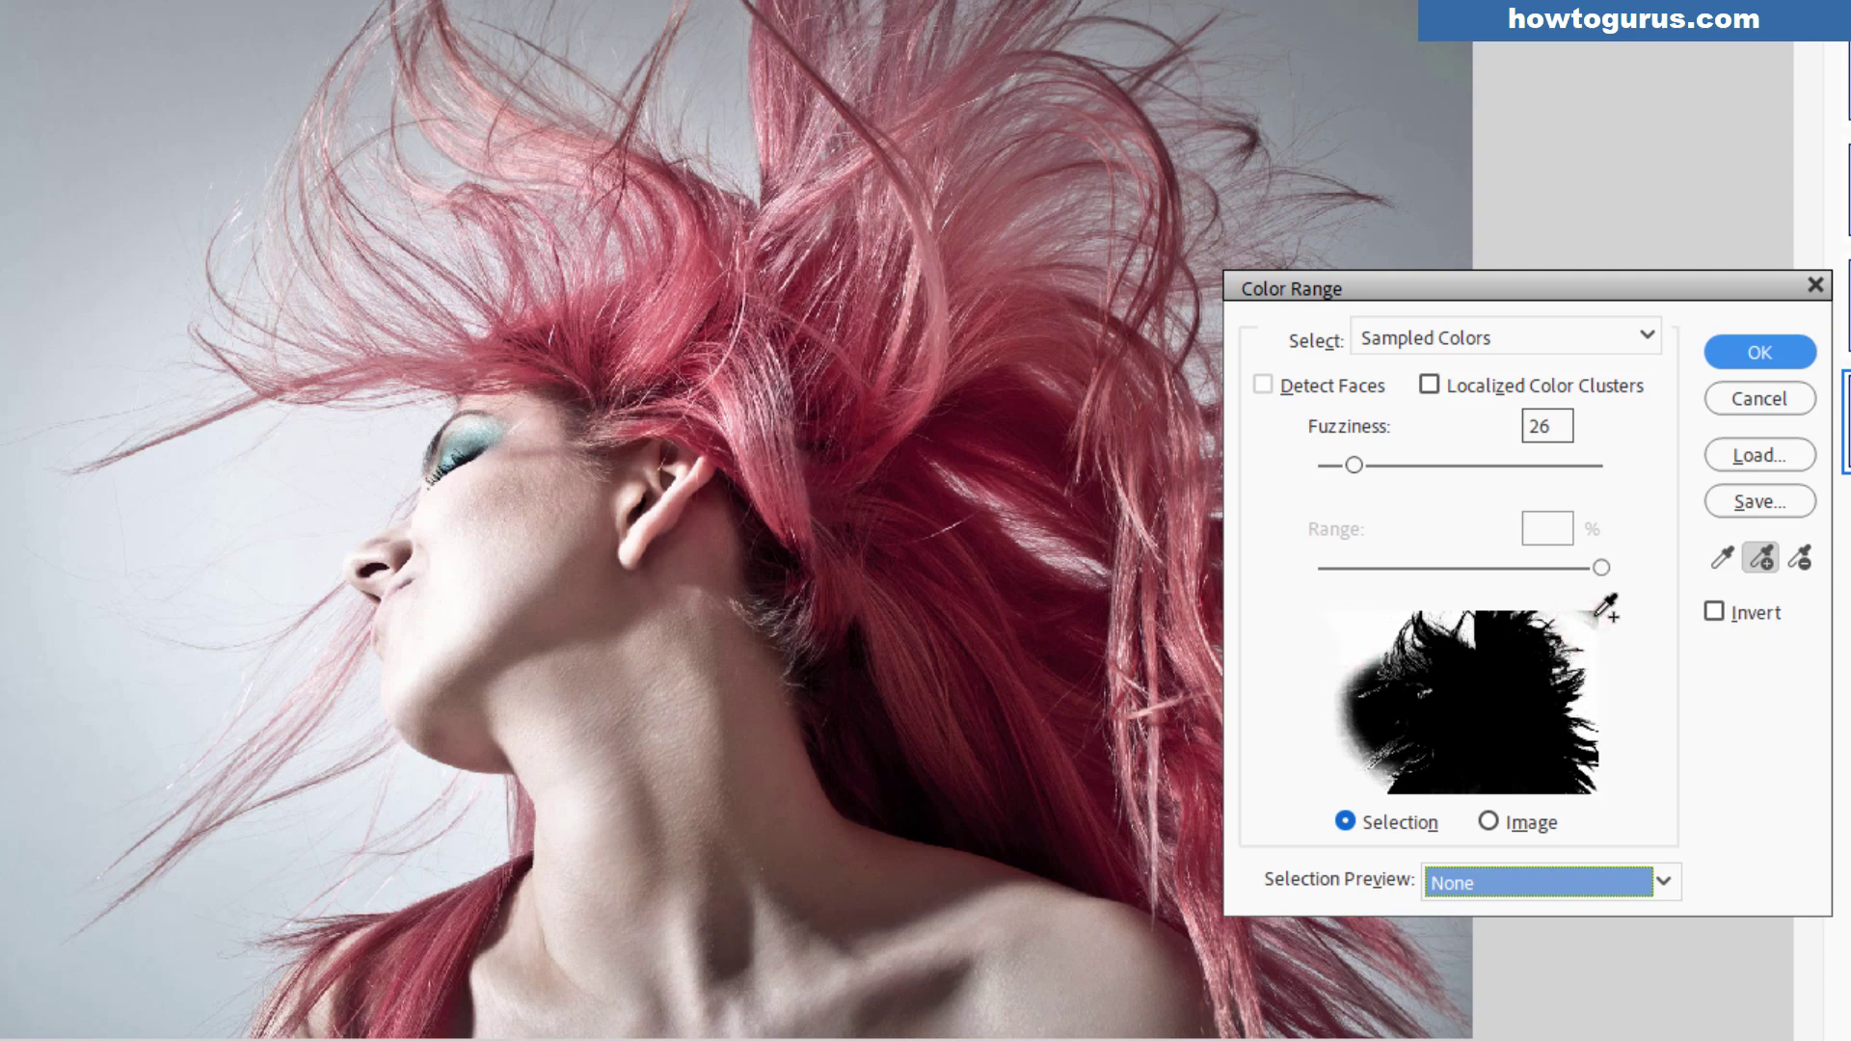
left_click(1376, 721)
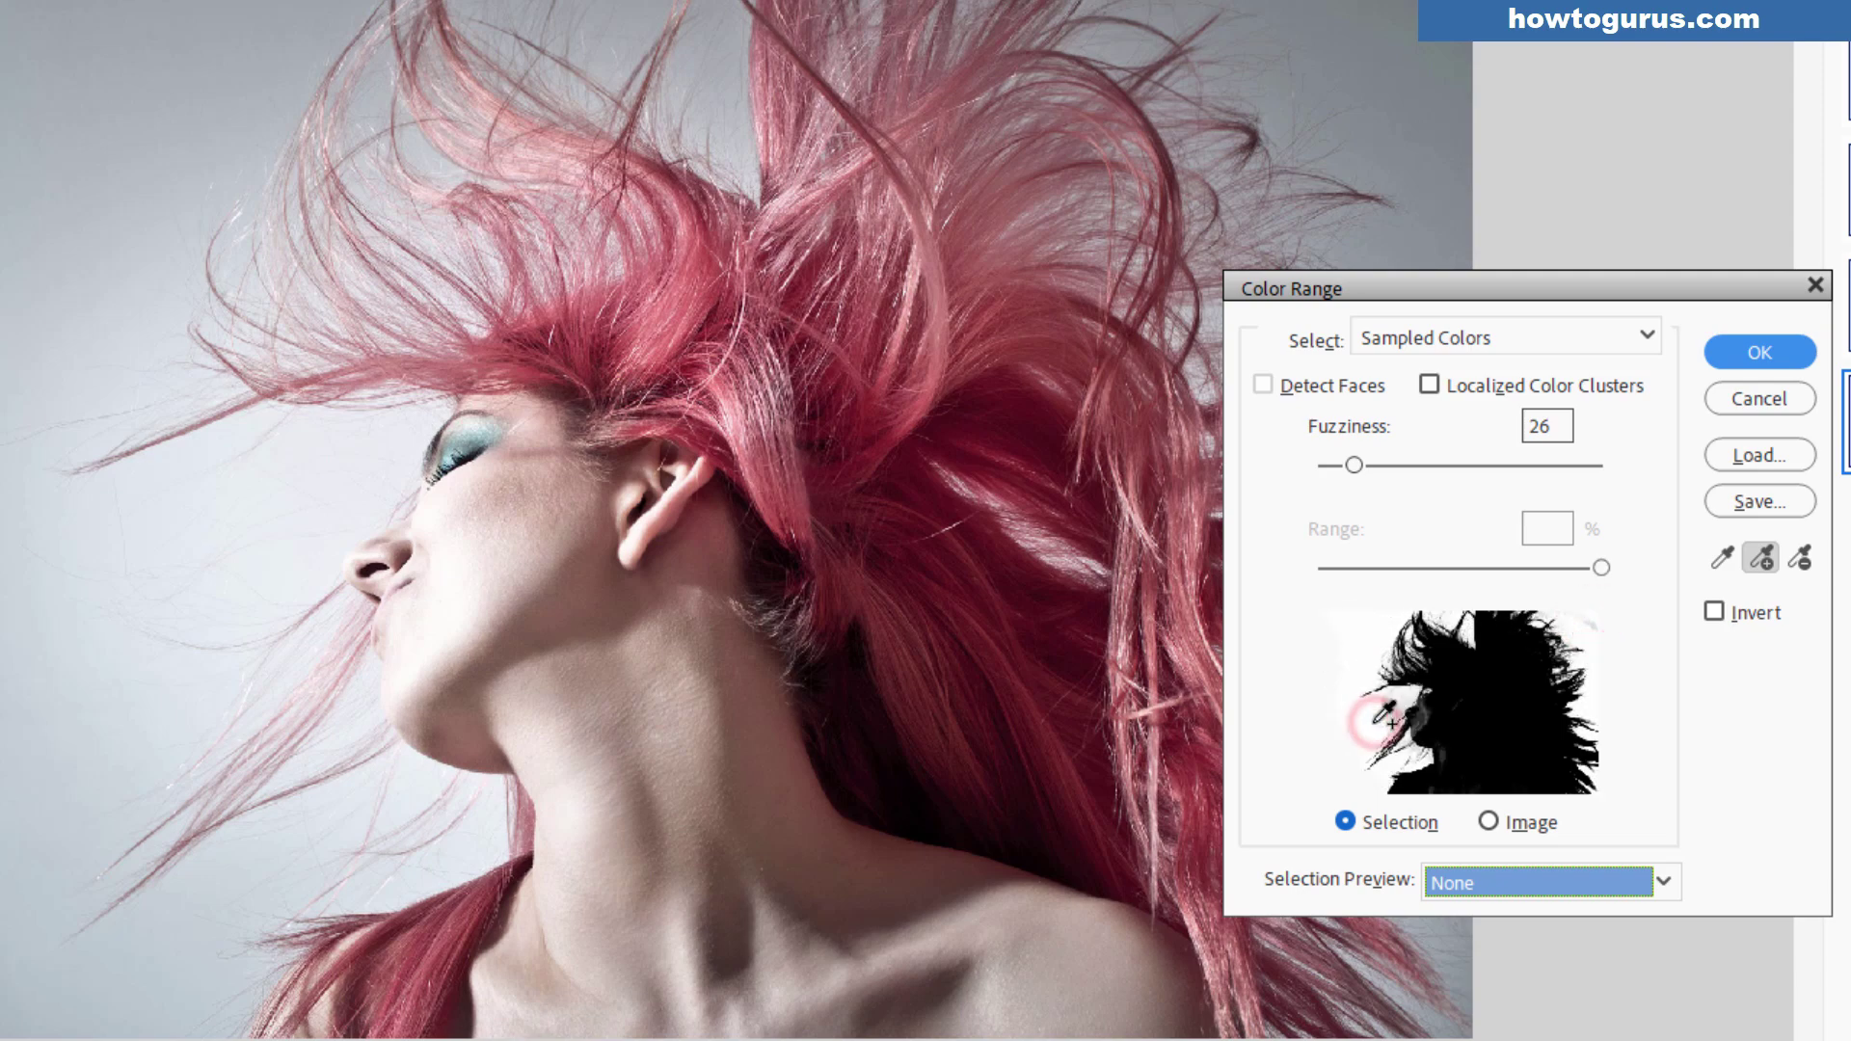
left_click(321, 535)
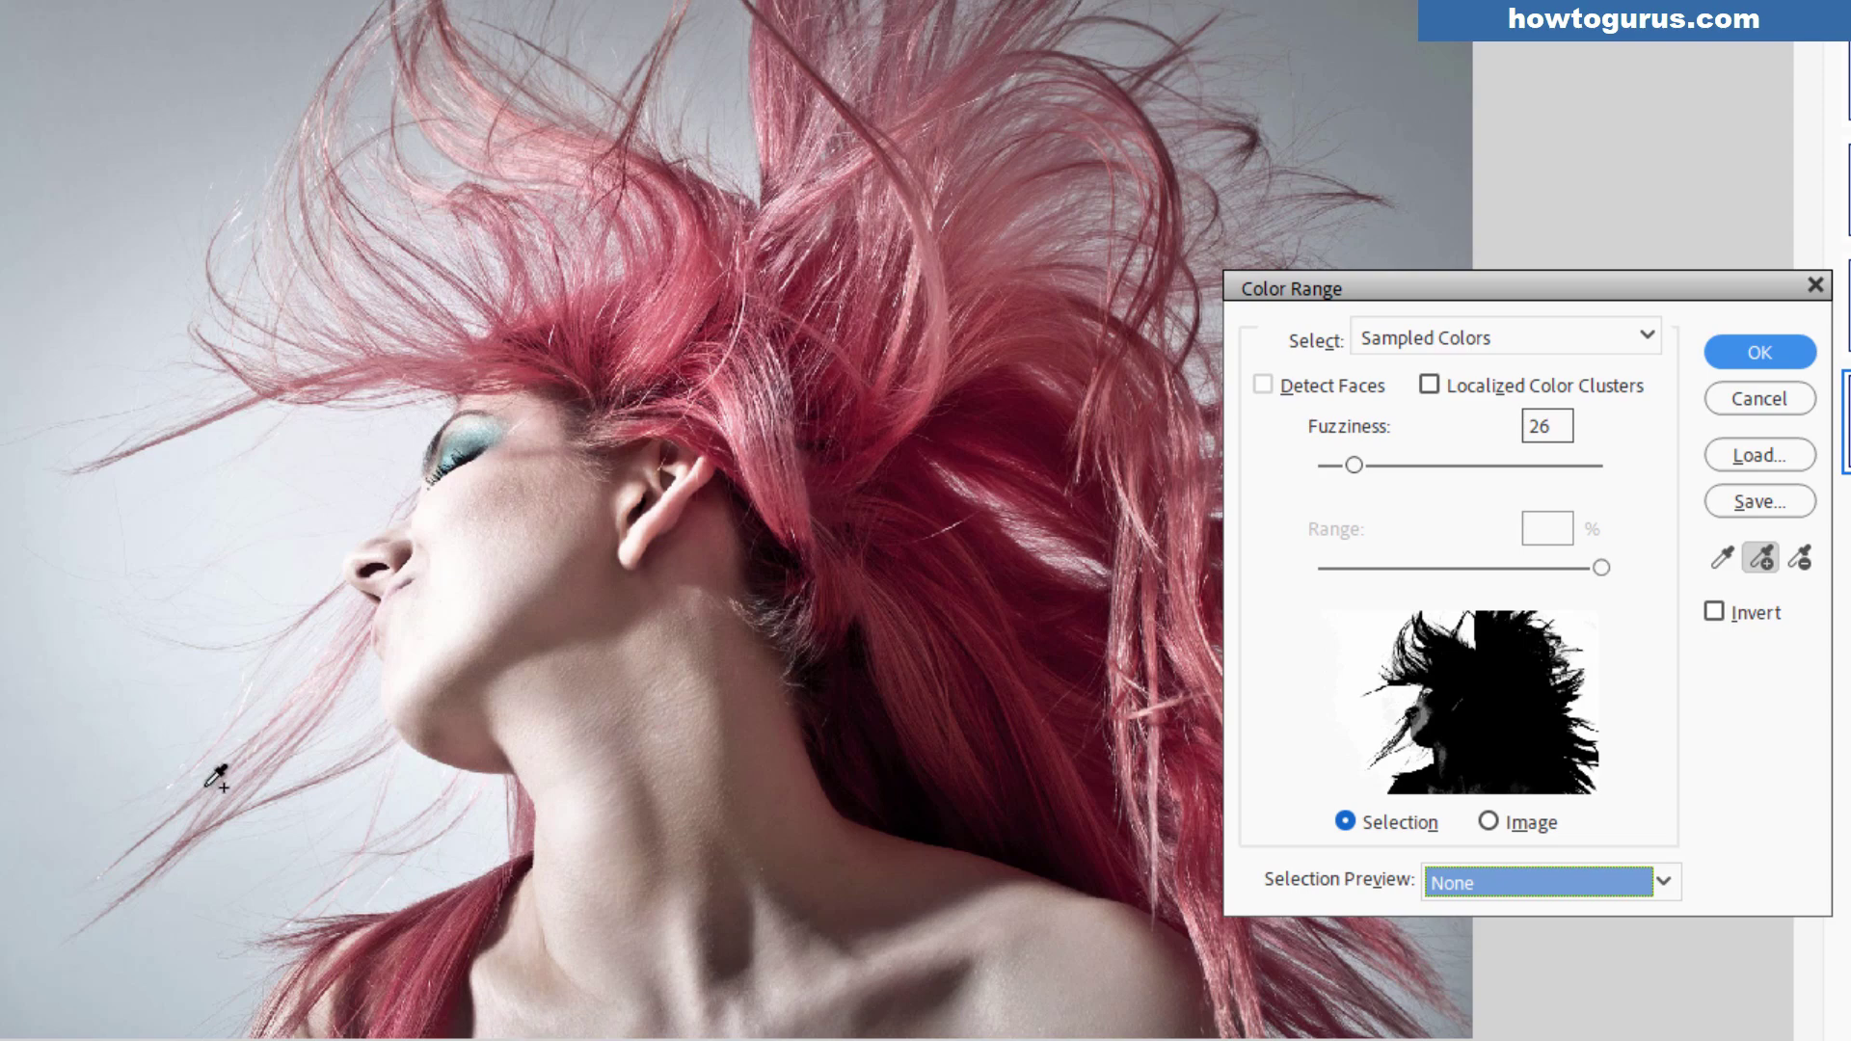
Step: Compare the Grayscale, Black Matte and White Matte selection previews, and leave the preview on Quick Mask
left_click(1665, 880)
left_click(1566, 964)
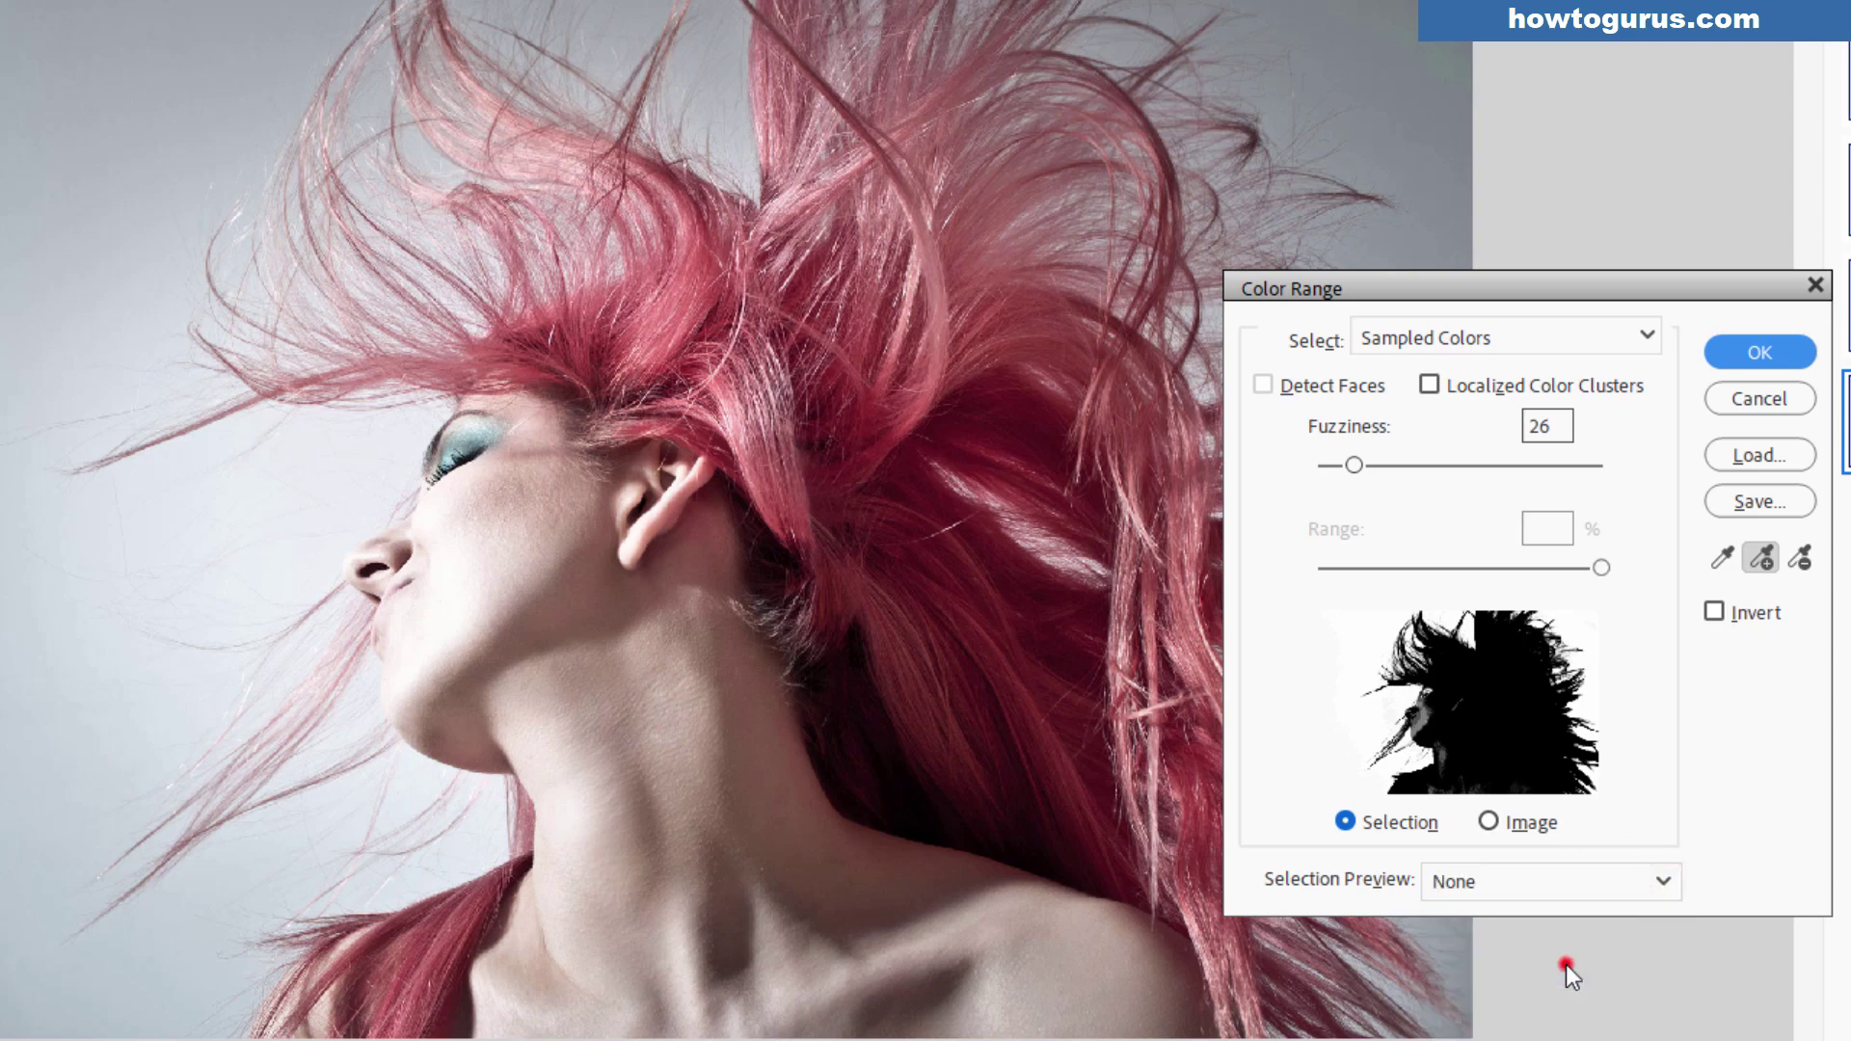
left_click(1665, 877)
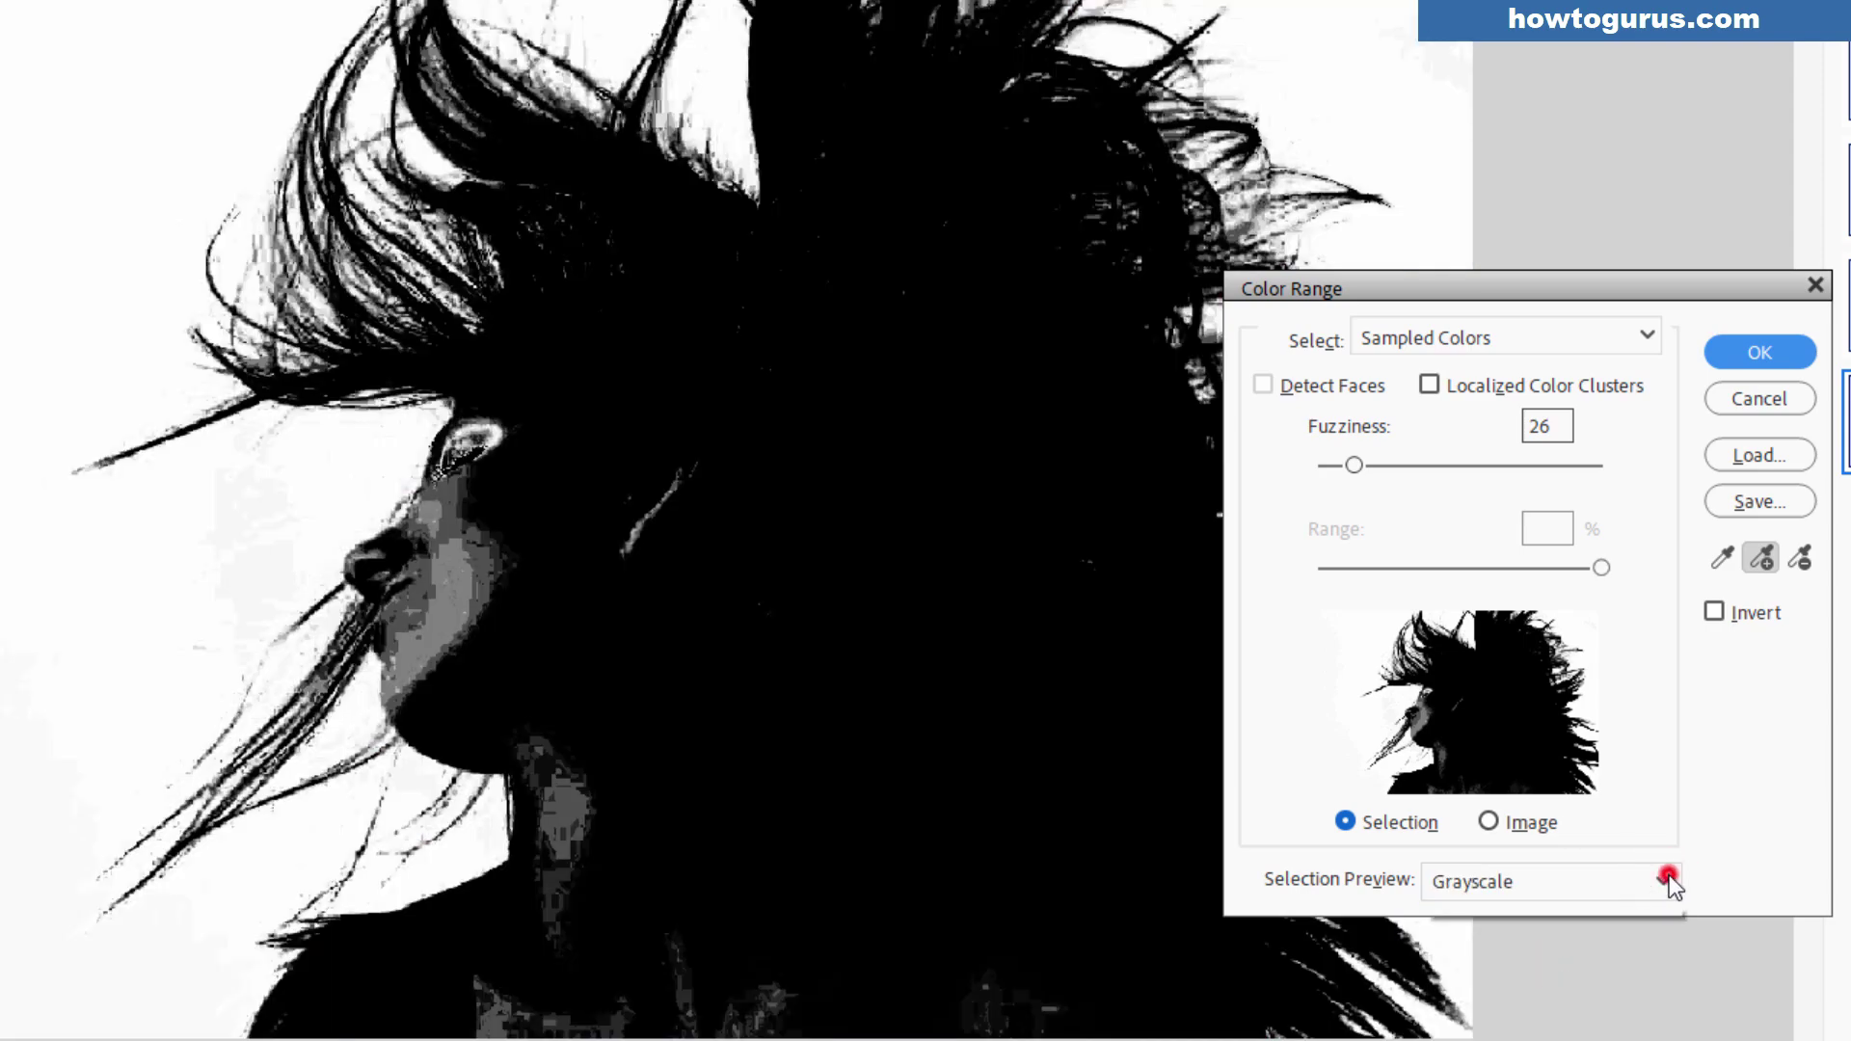
left_click(1556, 1000)
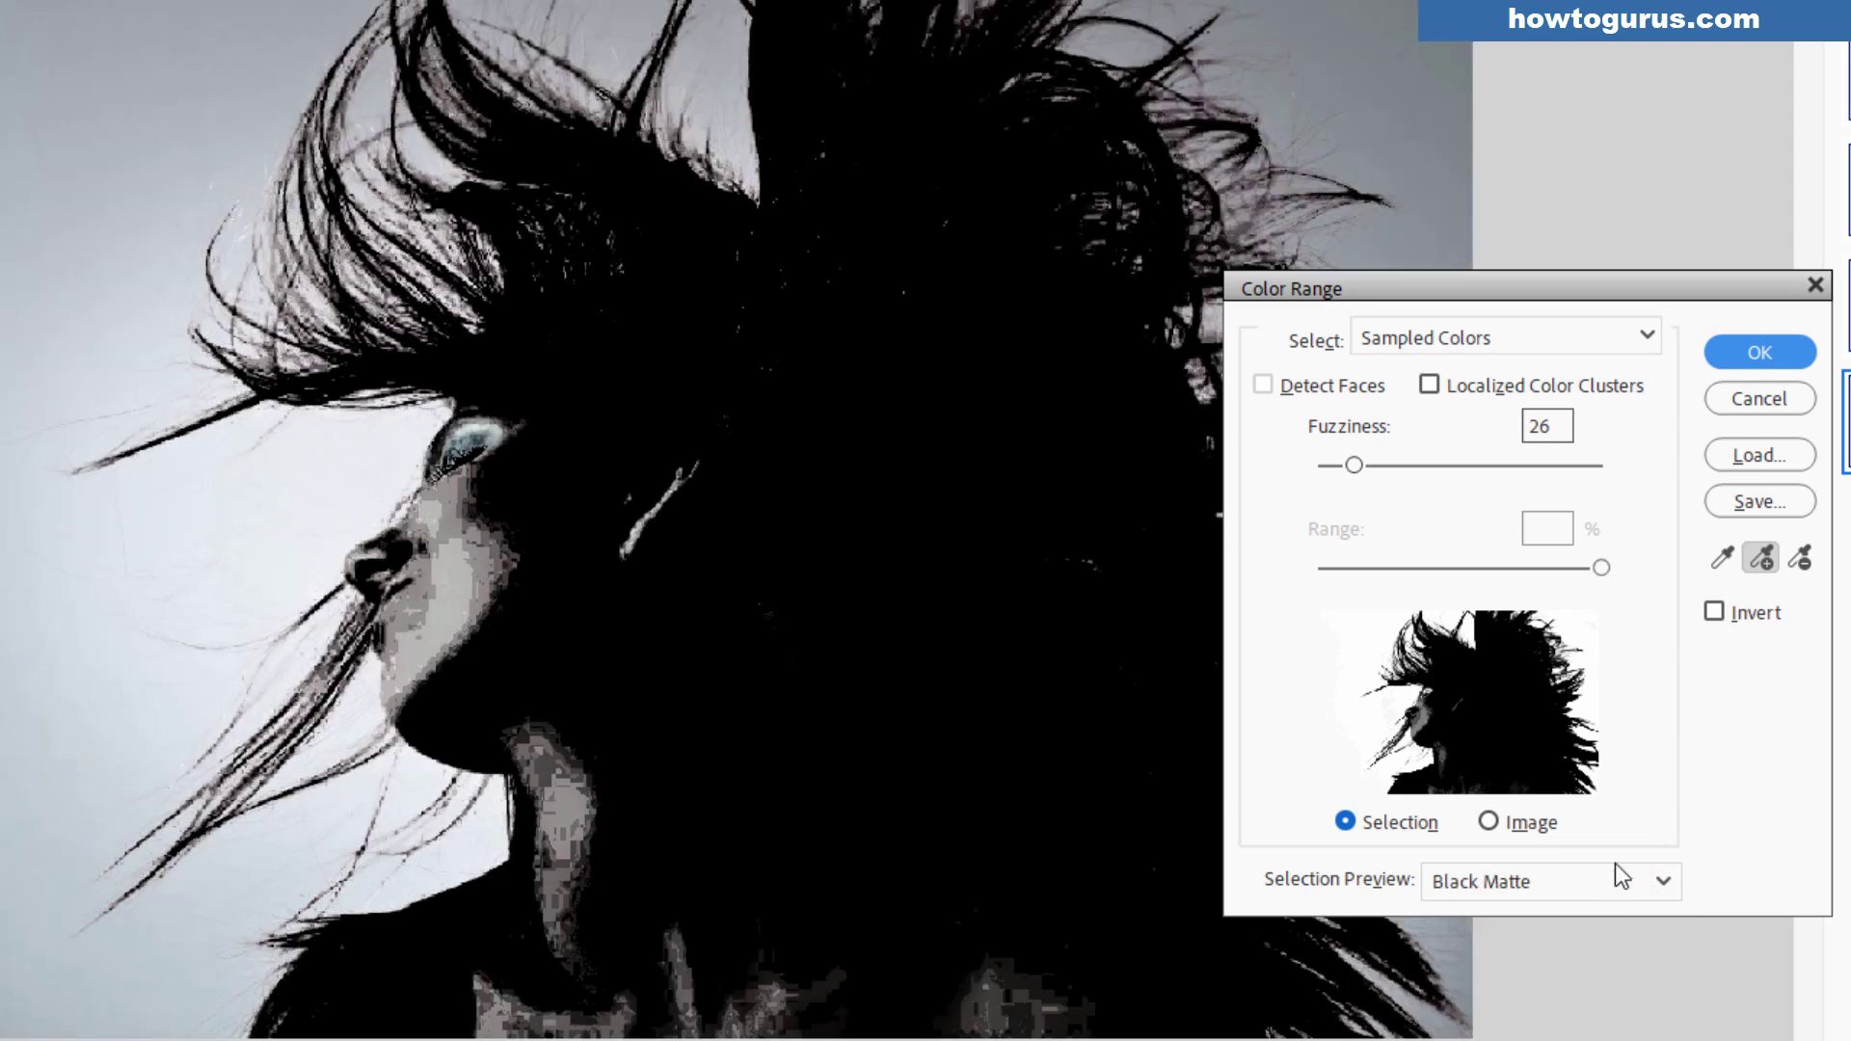
left_click(1670, 880)
left_click(1576, 1018)
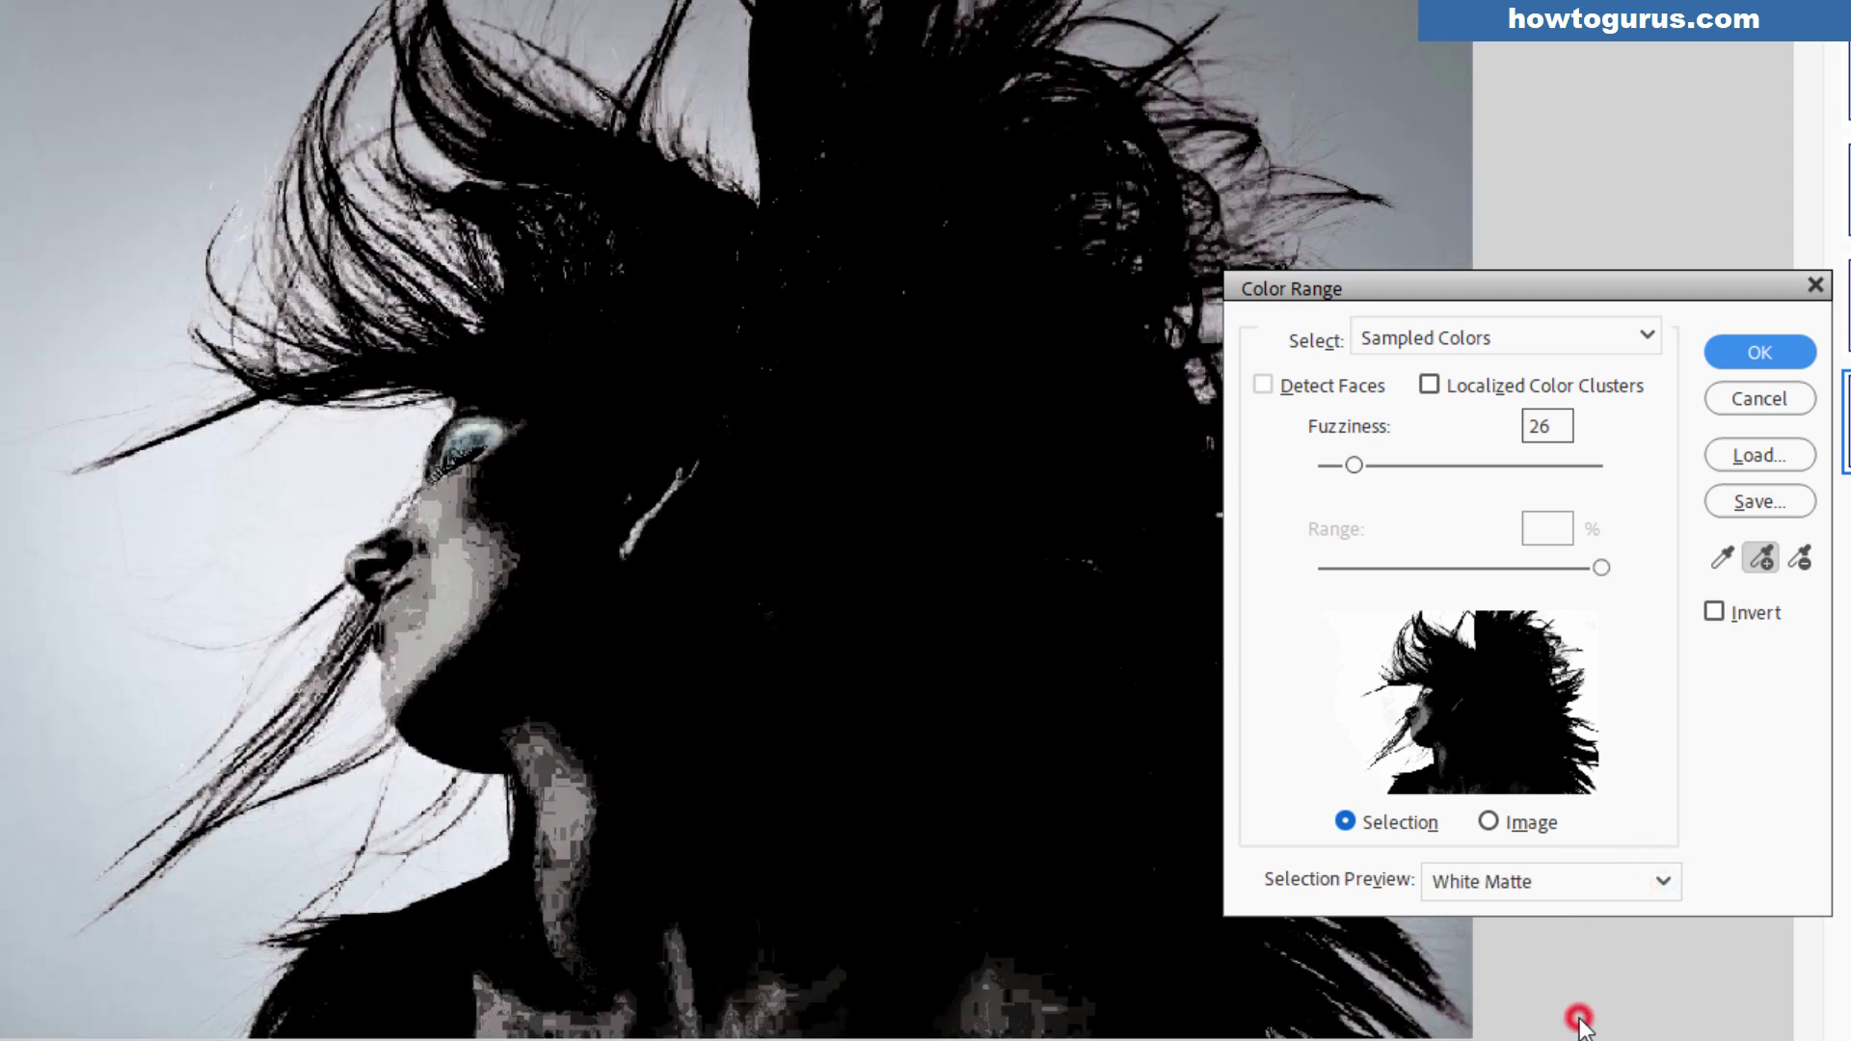
left_click(1663, 877)
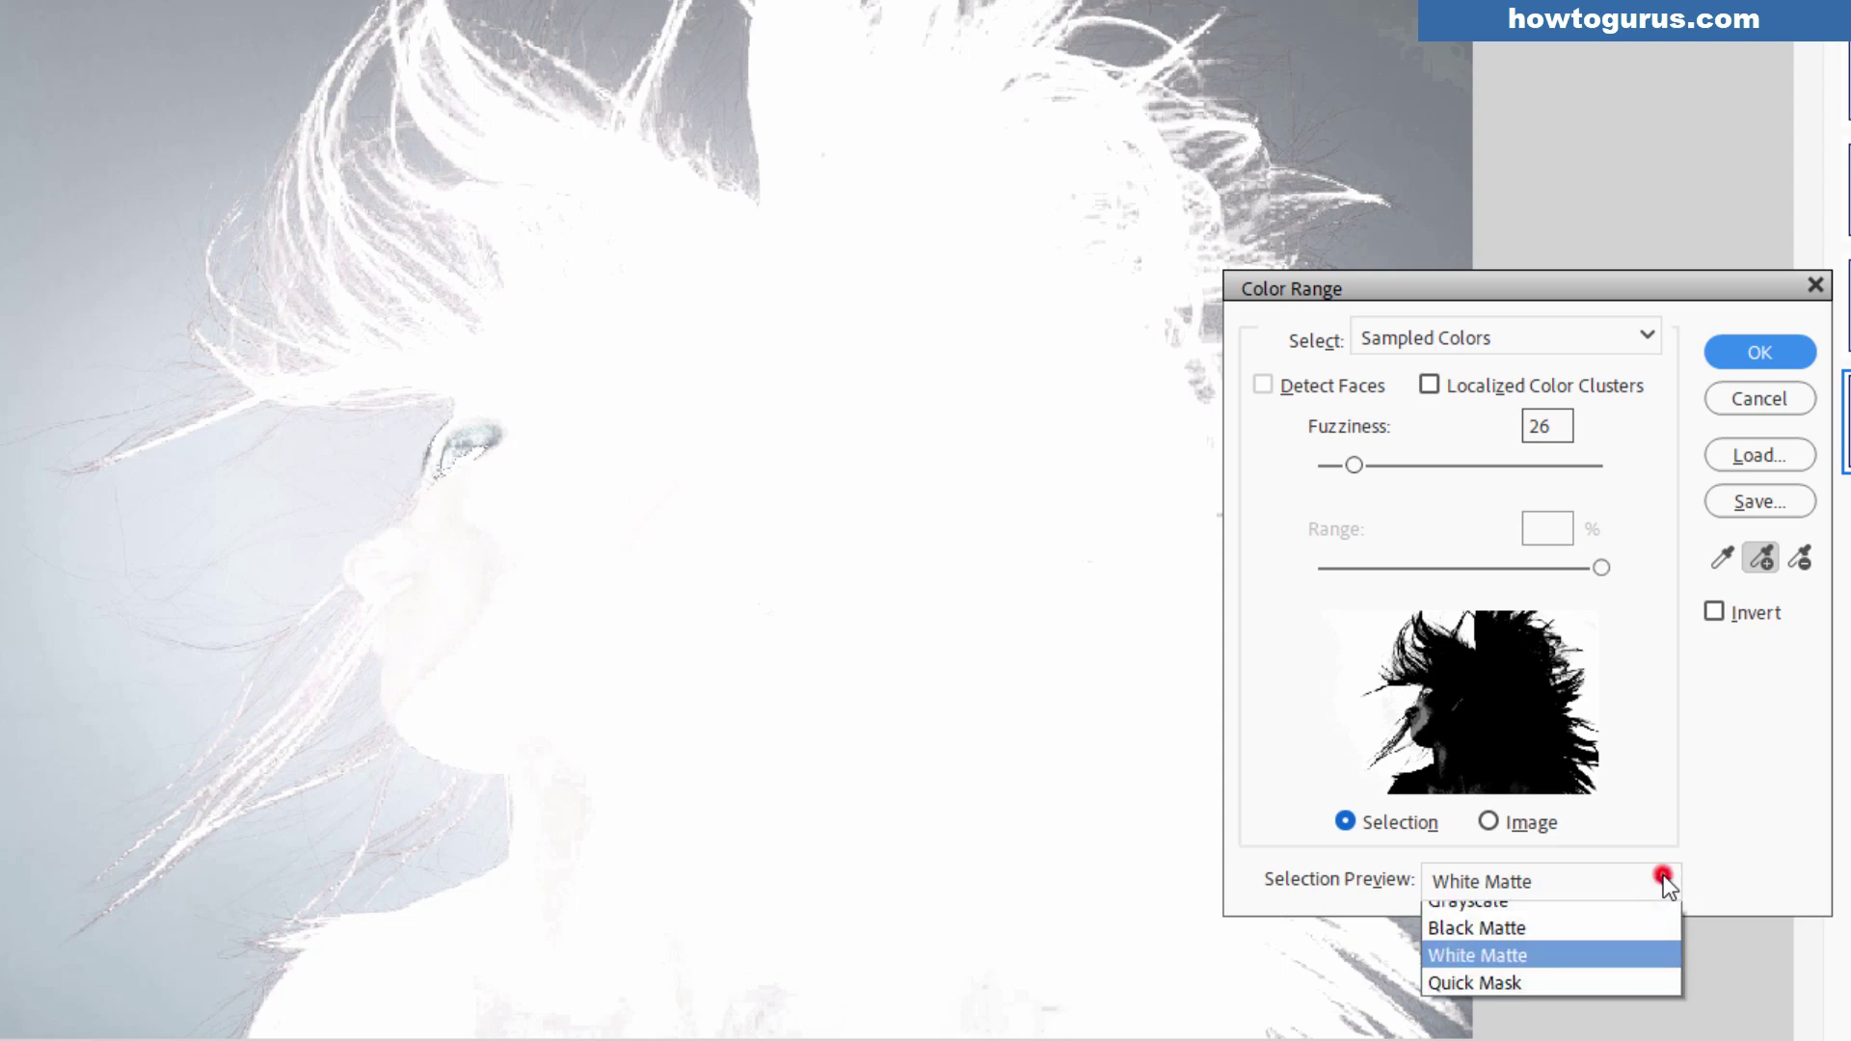
left_click(1562, 1036)
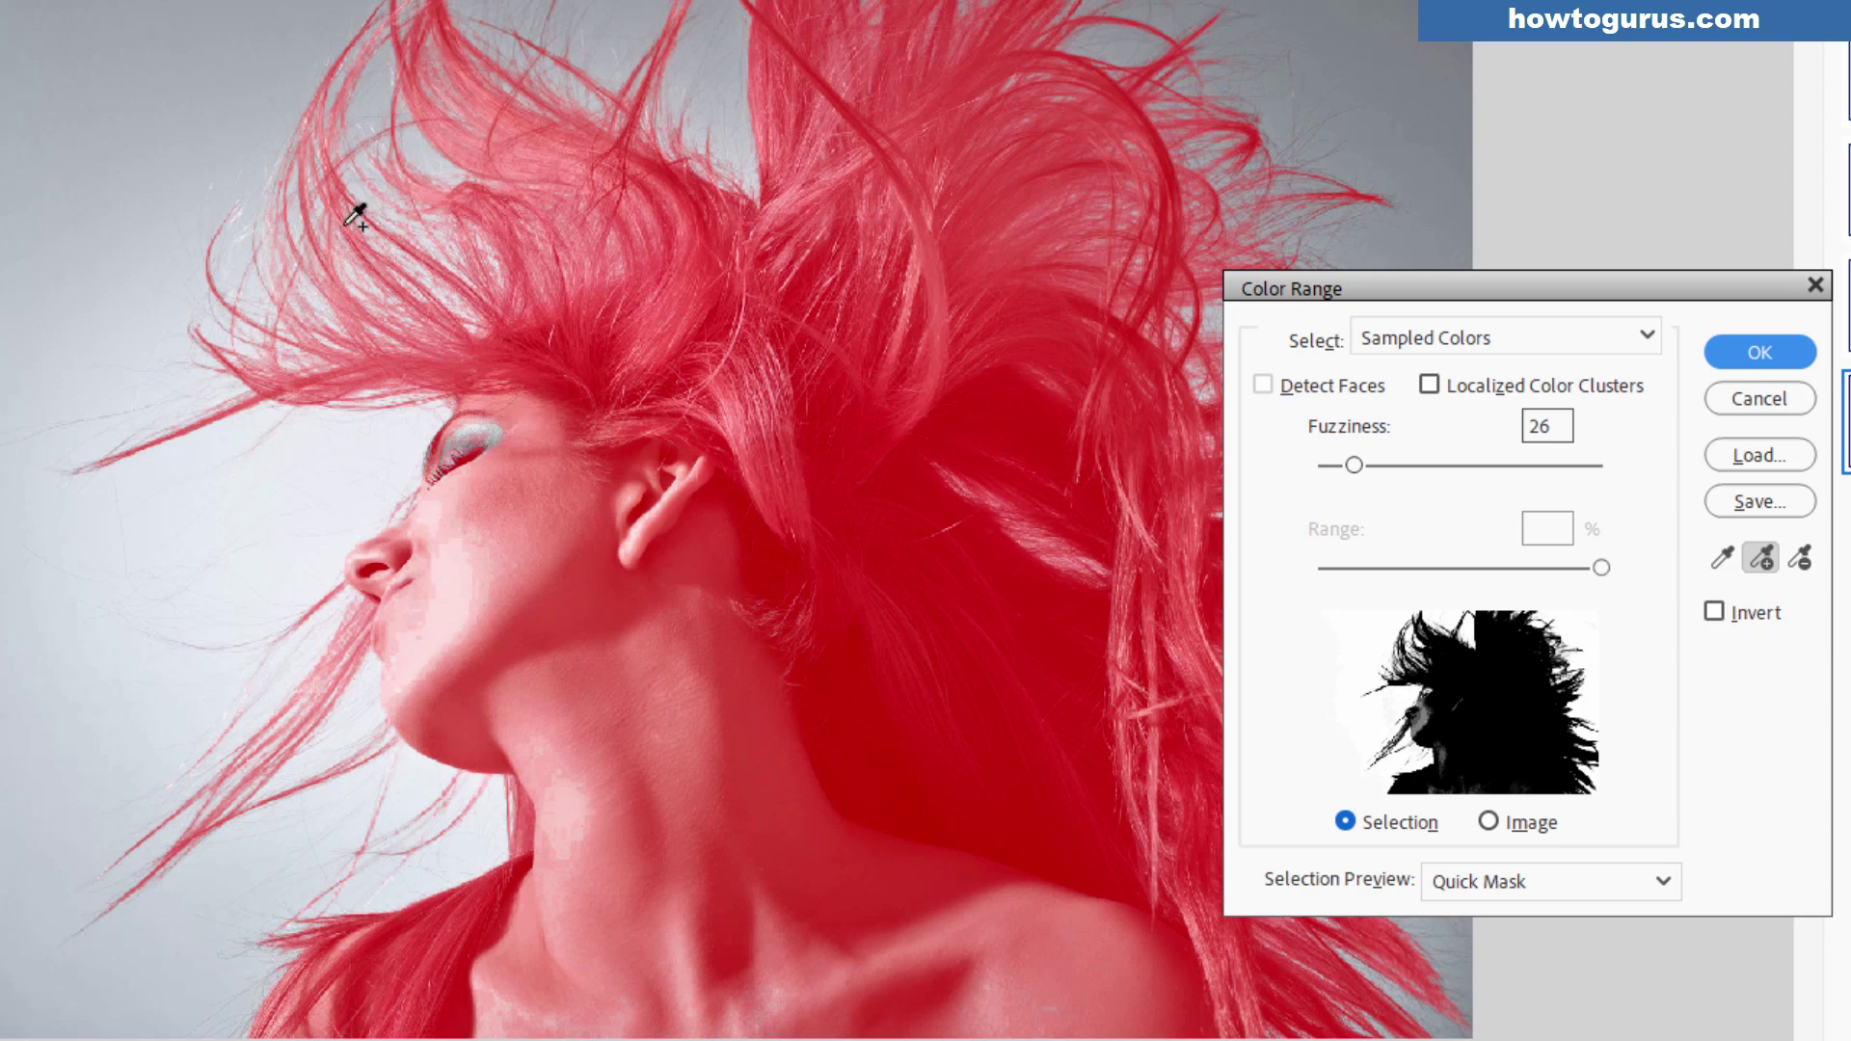
Step: Set the Color Range Fuzziness to 42 while checking the mask over the hair and skin
mouse_move(1360, 461)
left_mouse_down()
mouse_move(1403, 463)
mouse_move(1333, 466)
mouse_move(1374, 460)
left_mouse_up()
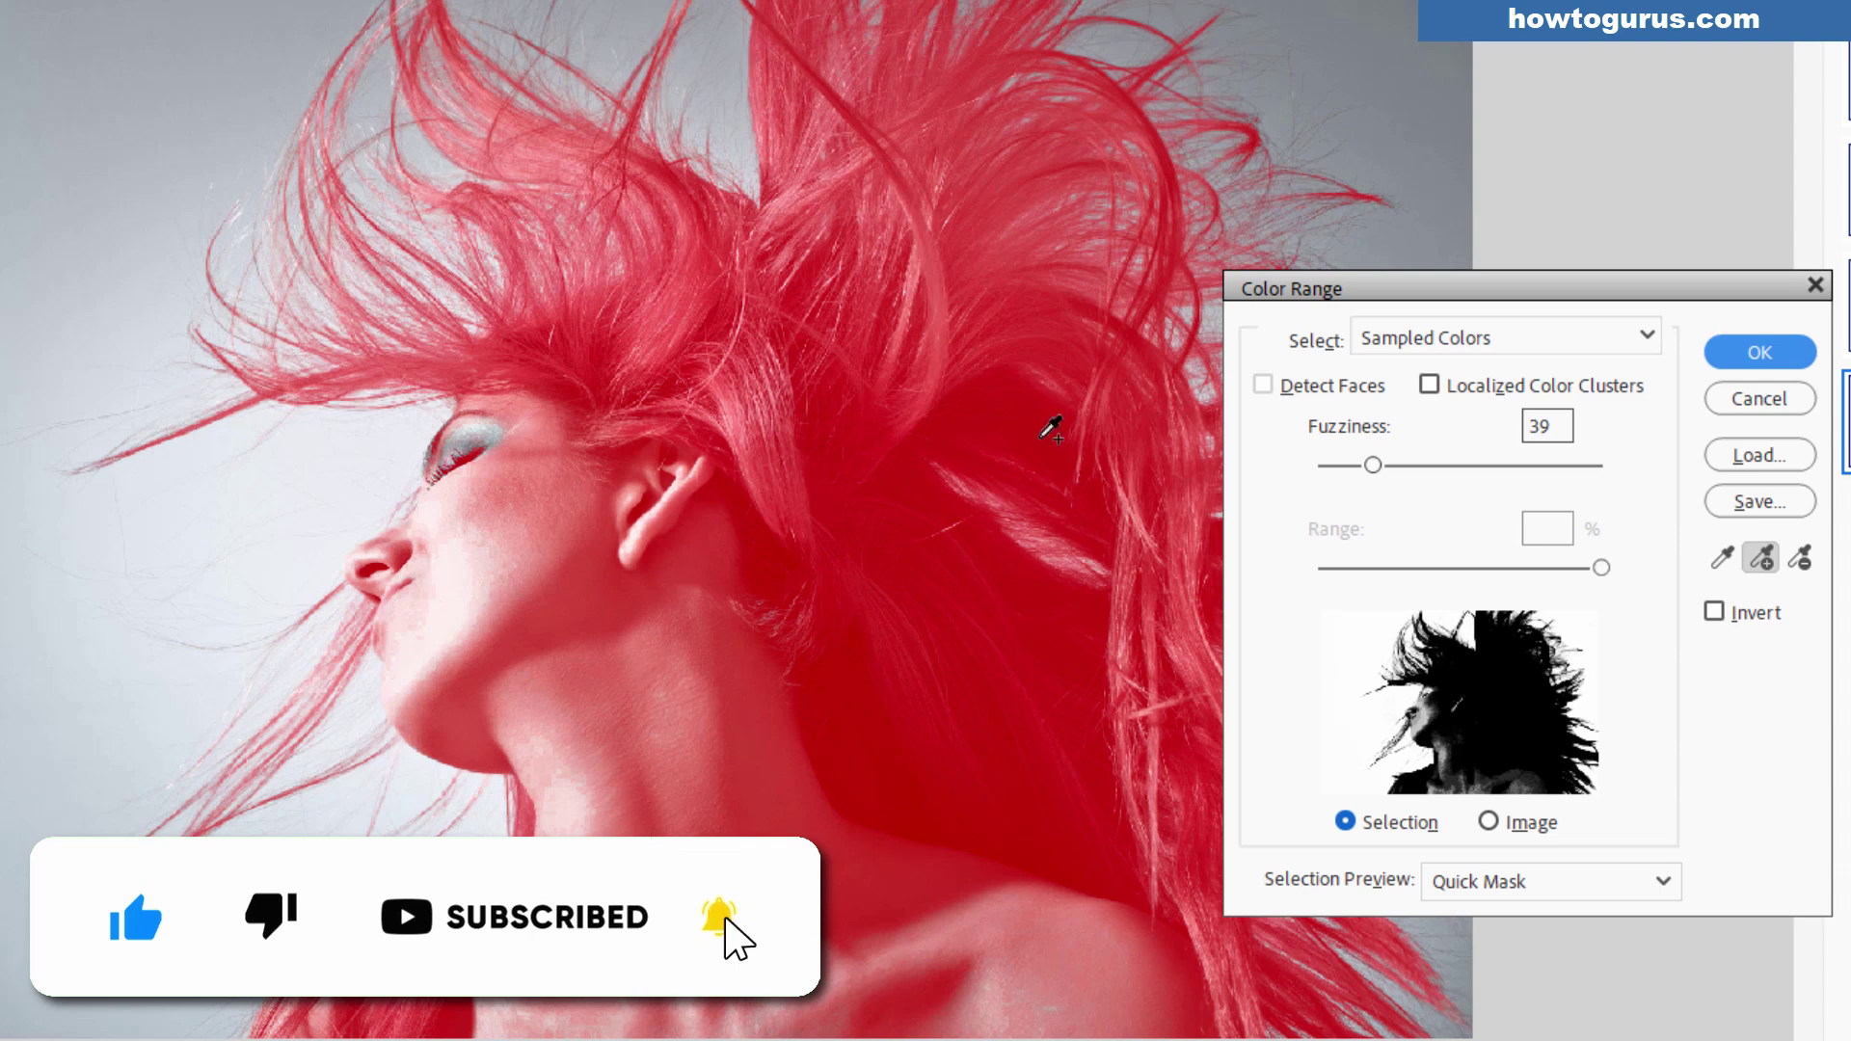
left_click_drag(1371, 467, 1379, 466)
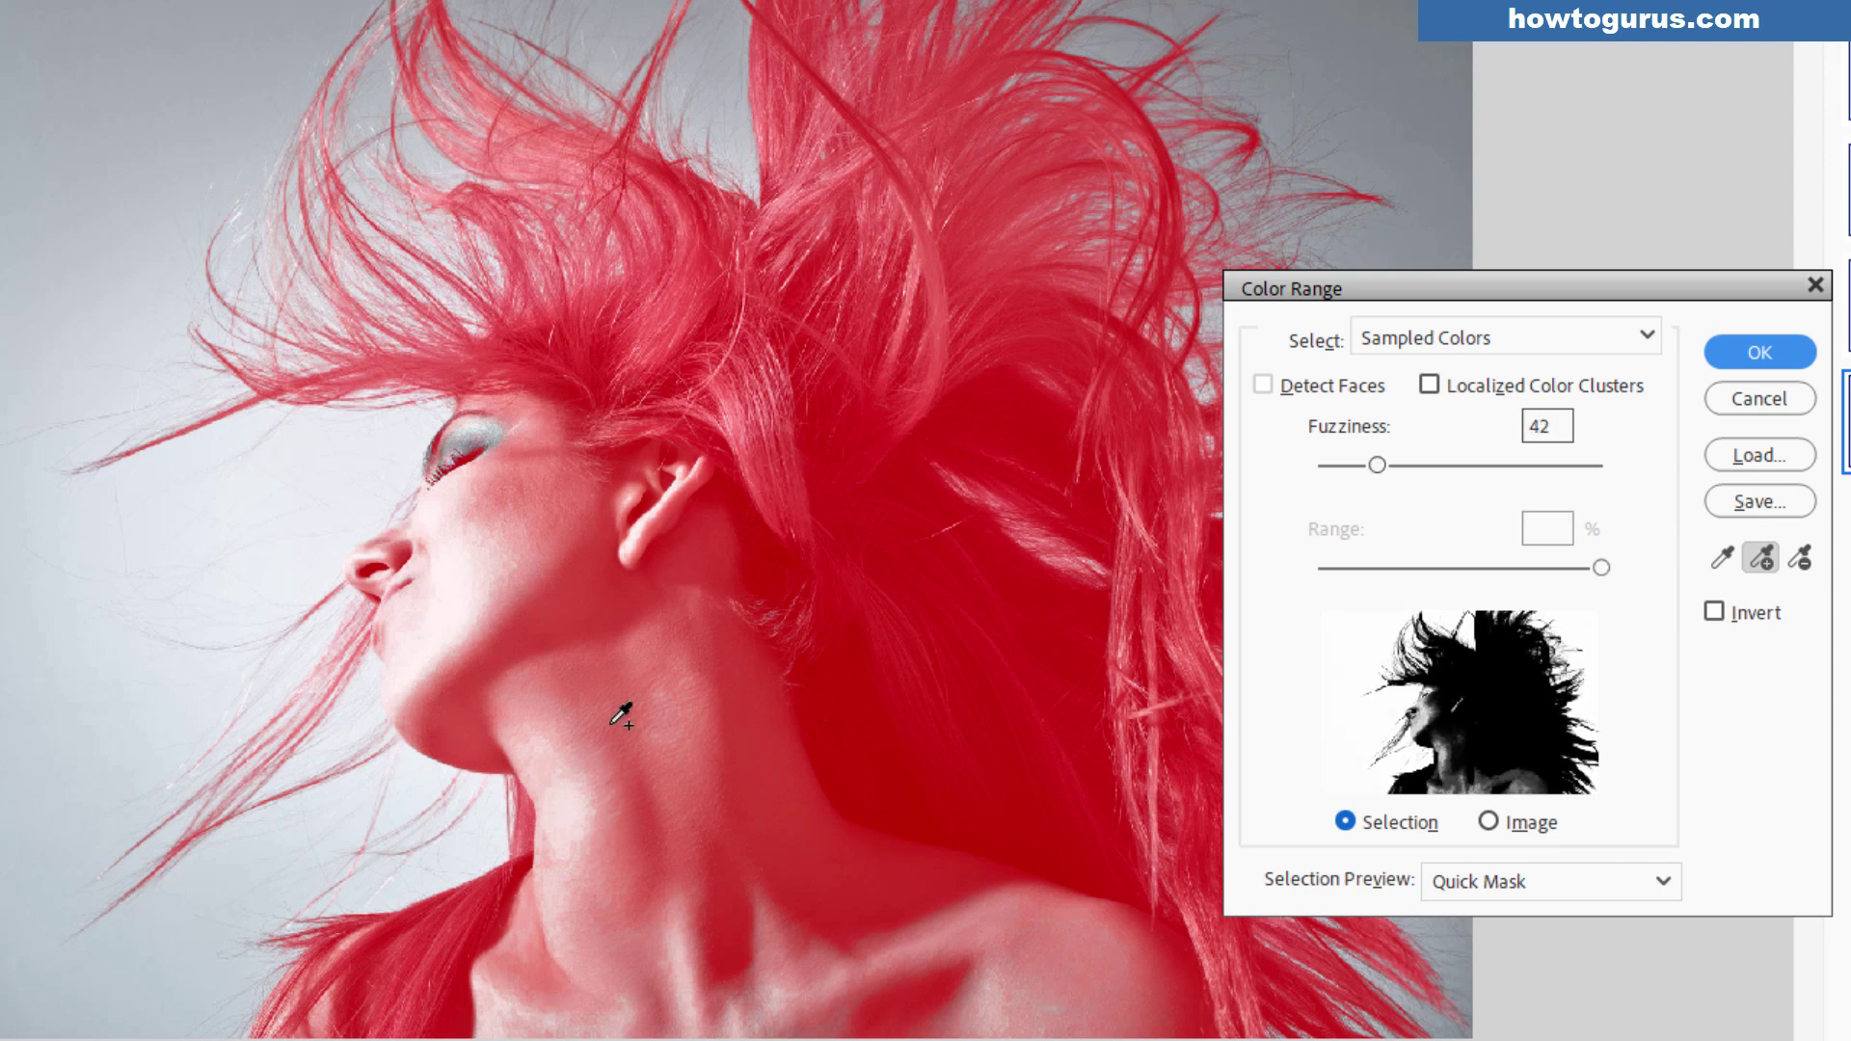
mouse_move(1381, 465)
left_mouse_down()
mouse_move(1340, 466)
mouse_move(1376, 461)
left_mouse_up()
left_click_drag(1377, 468, 1380, 466)
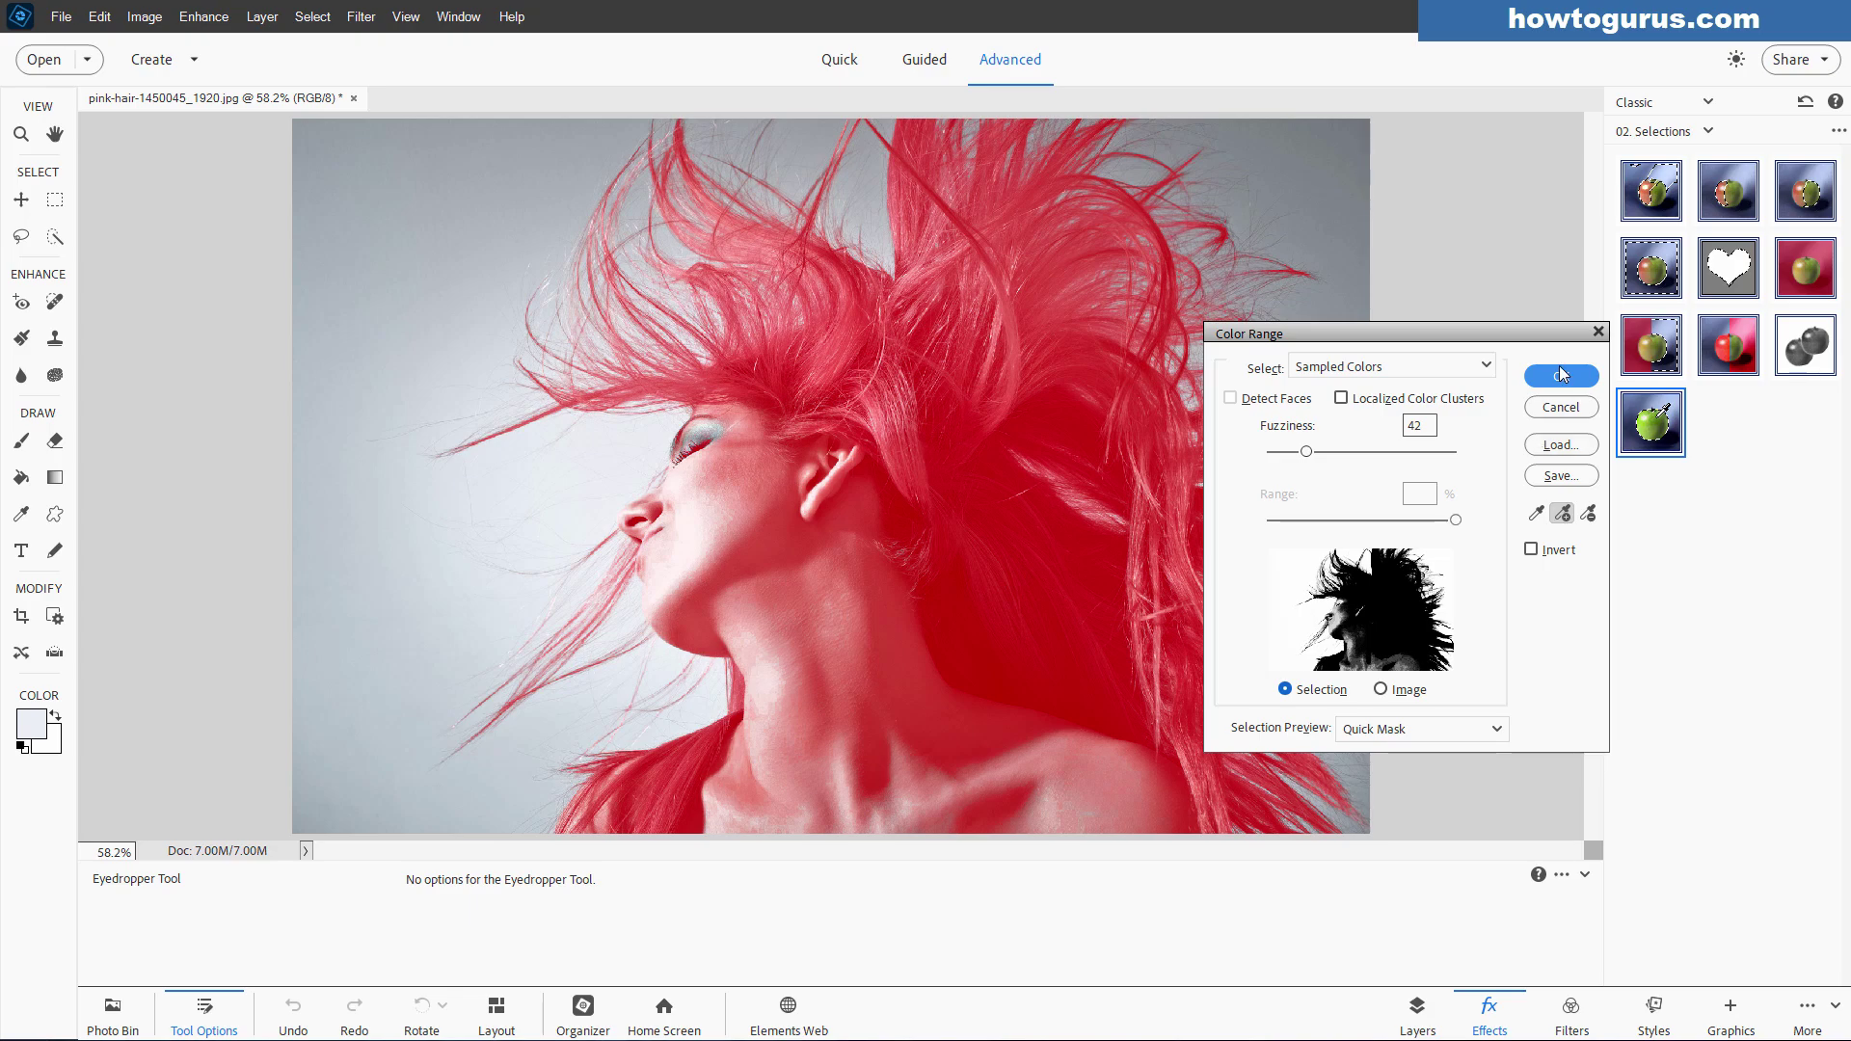
Step: Apply the Color Range selection and invert it so that the woman is selected instead of the background
left_click(1562, 375)
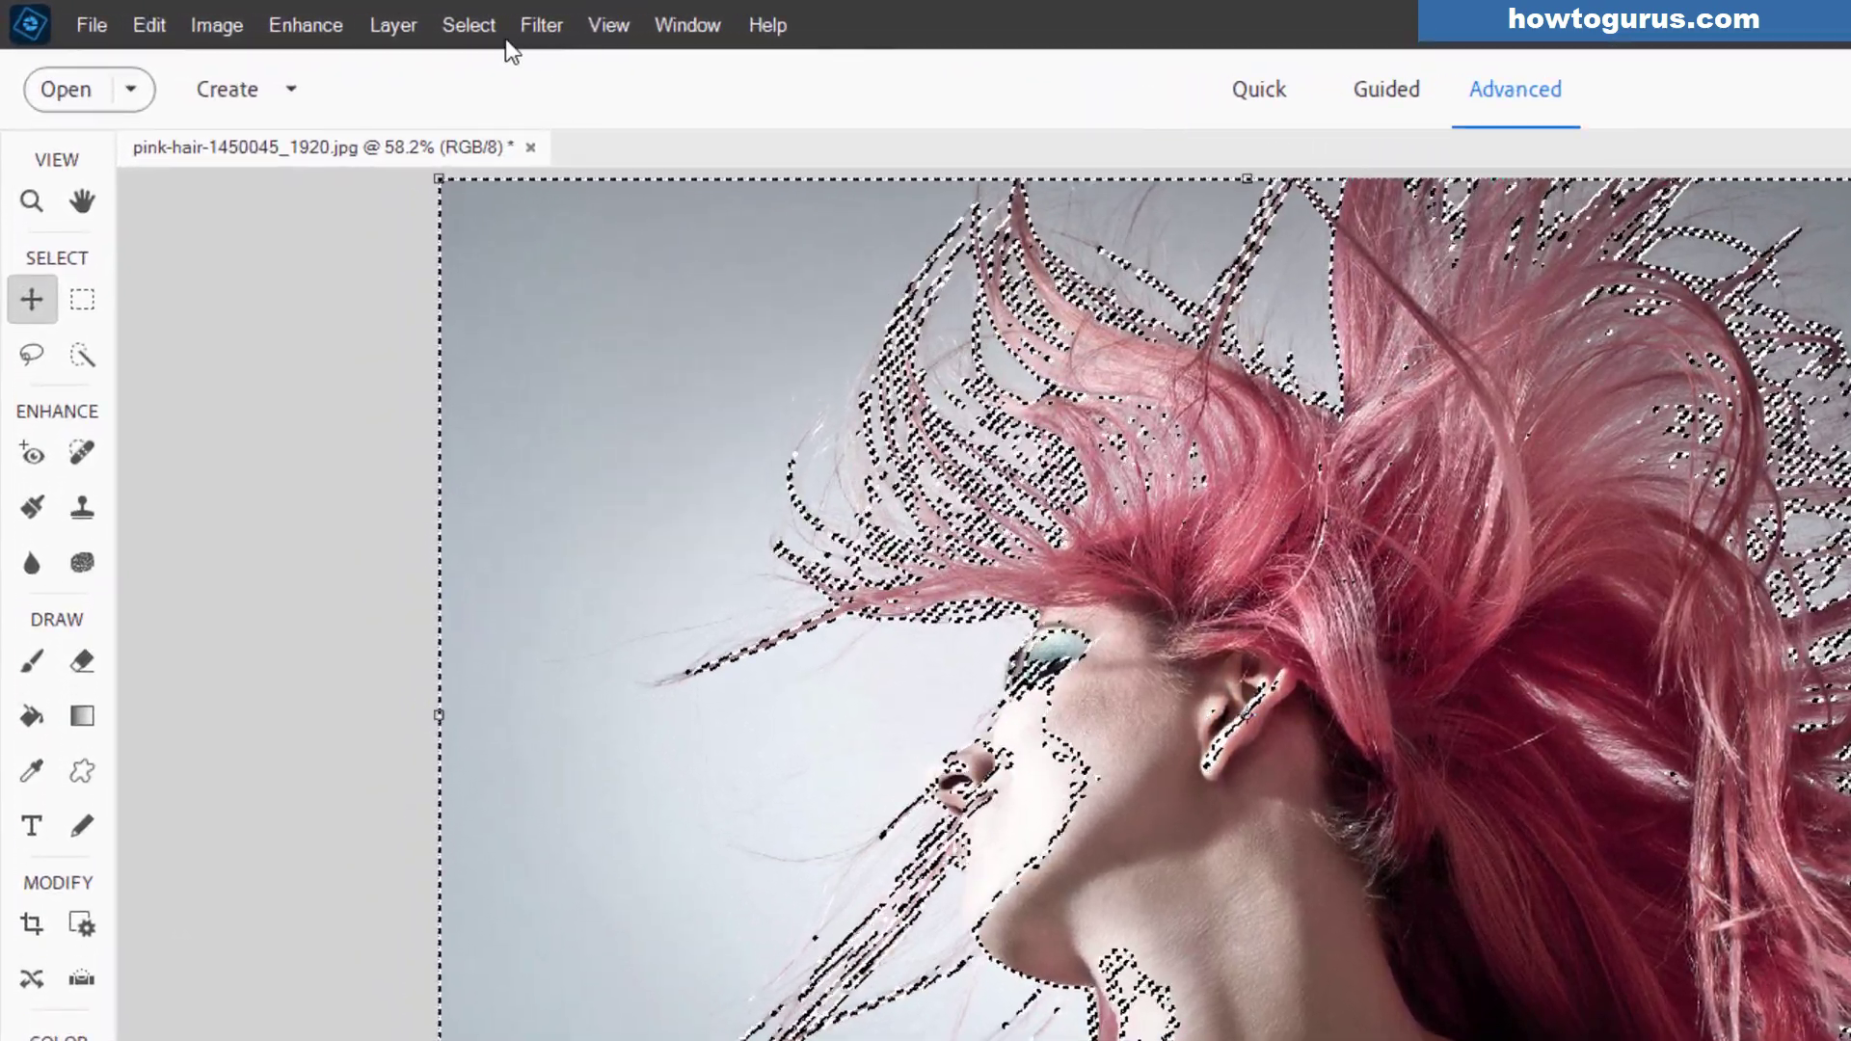
left_click(468, 25)
left_click(480, 147)
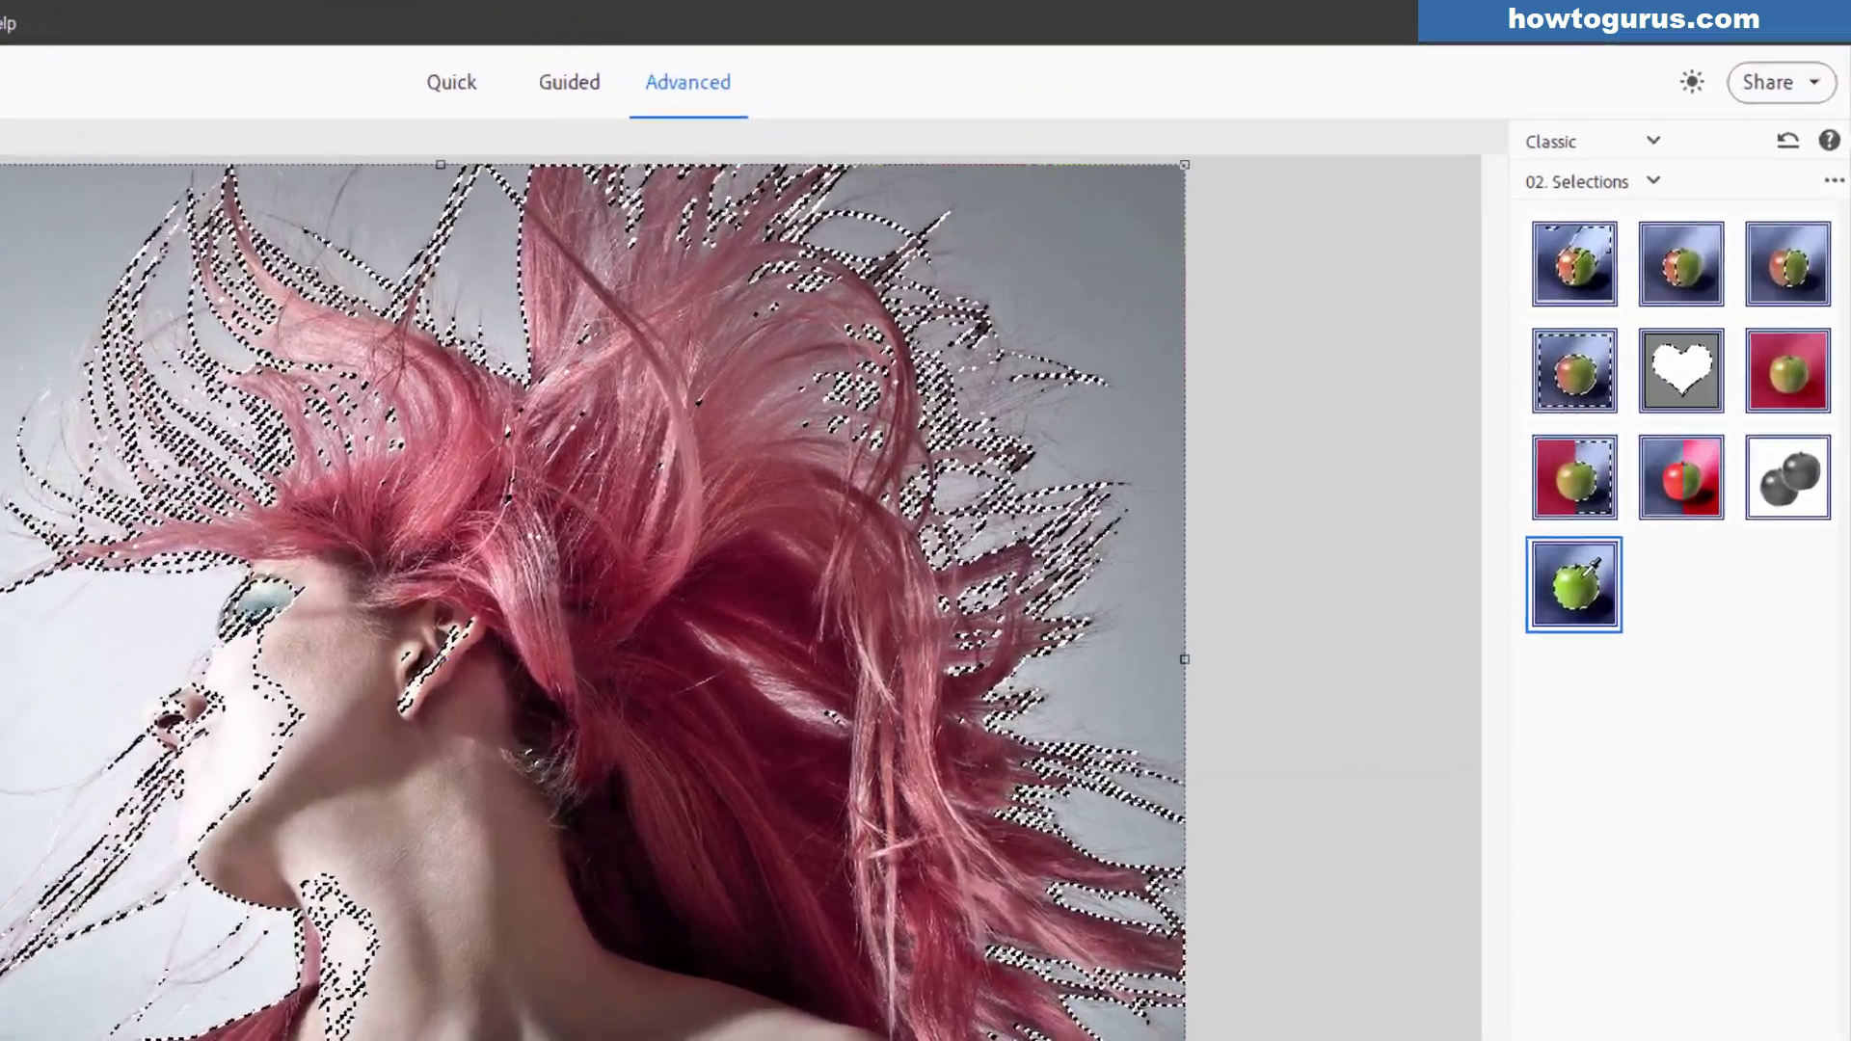
Step: Duplicate the Background layer as Background copy and hide the original Background layer
left_click(1417, 1015)
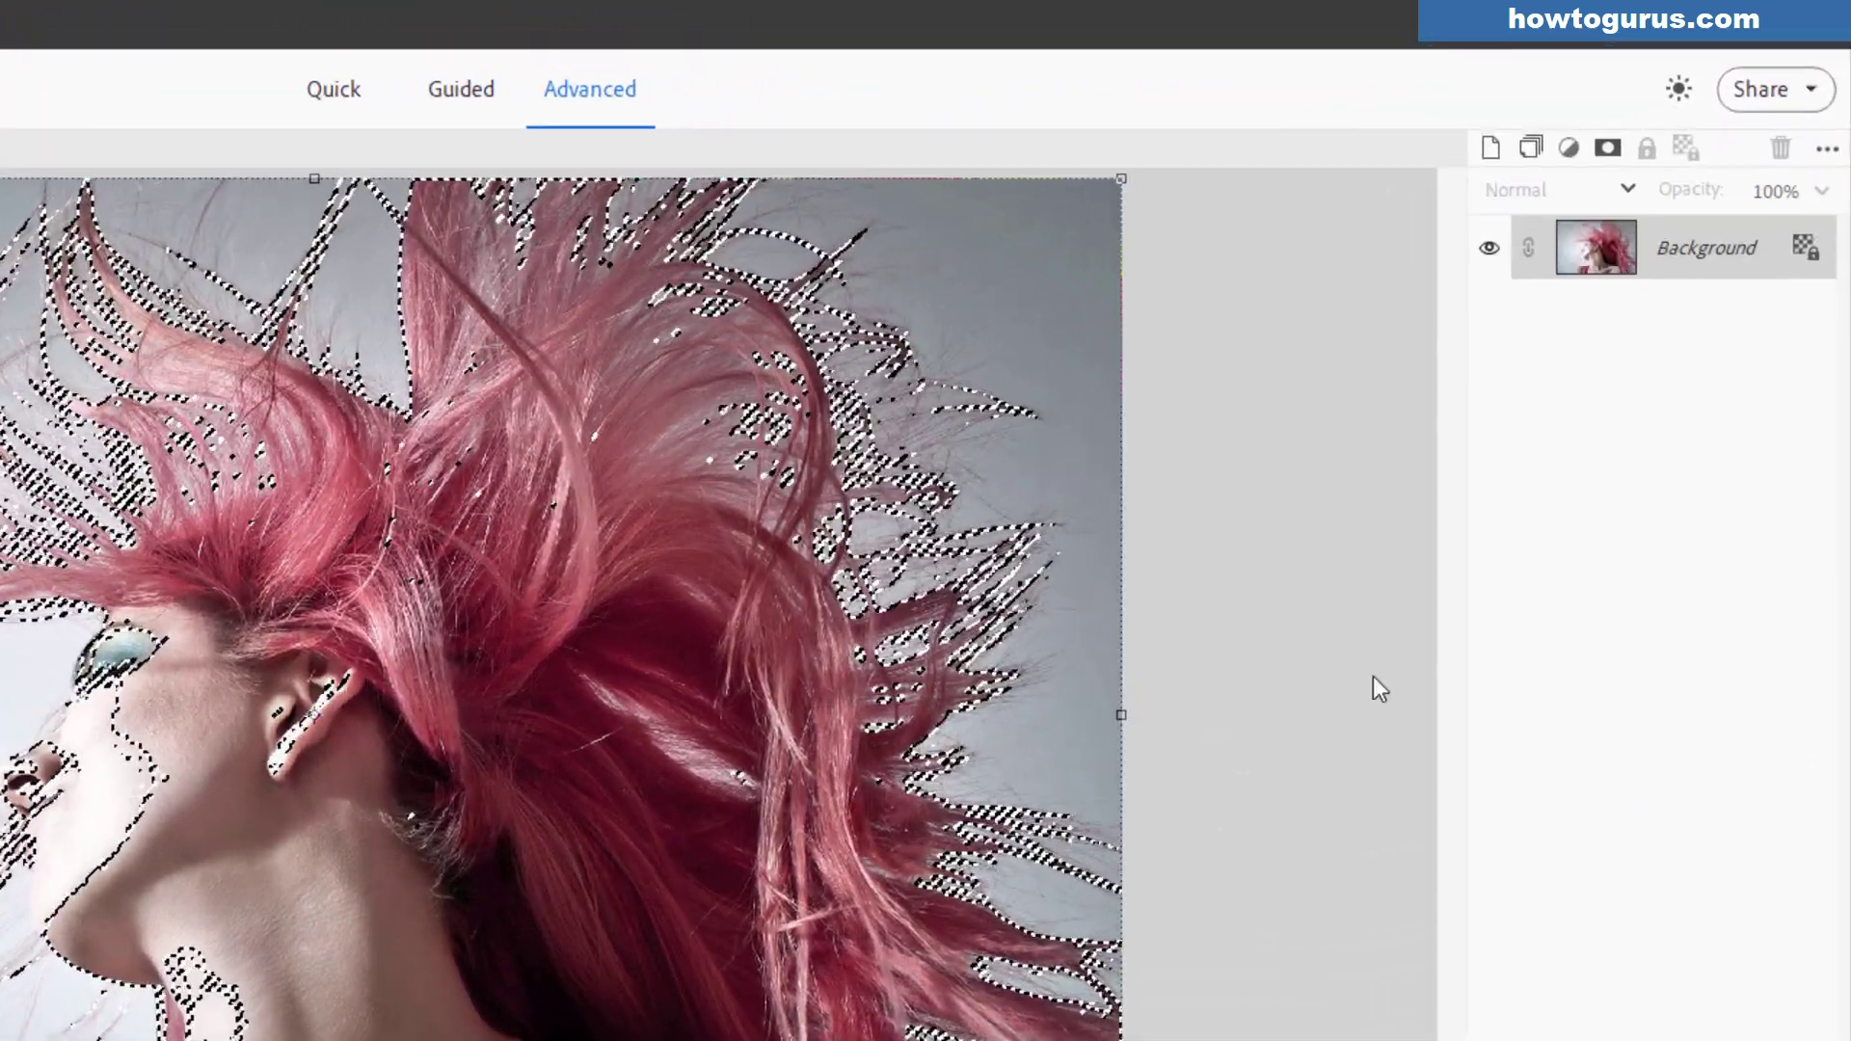
right_click(1692, 255)
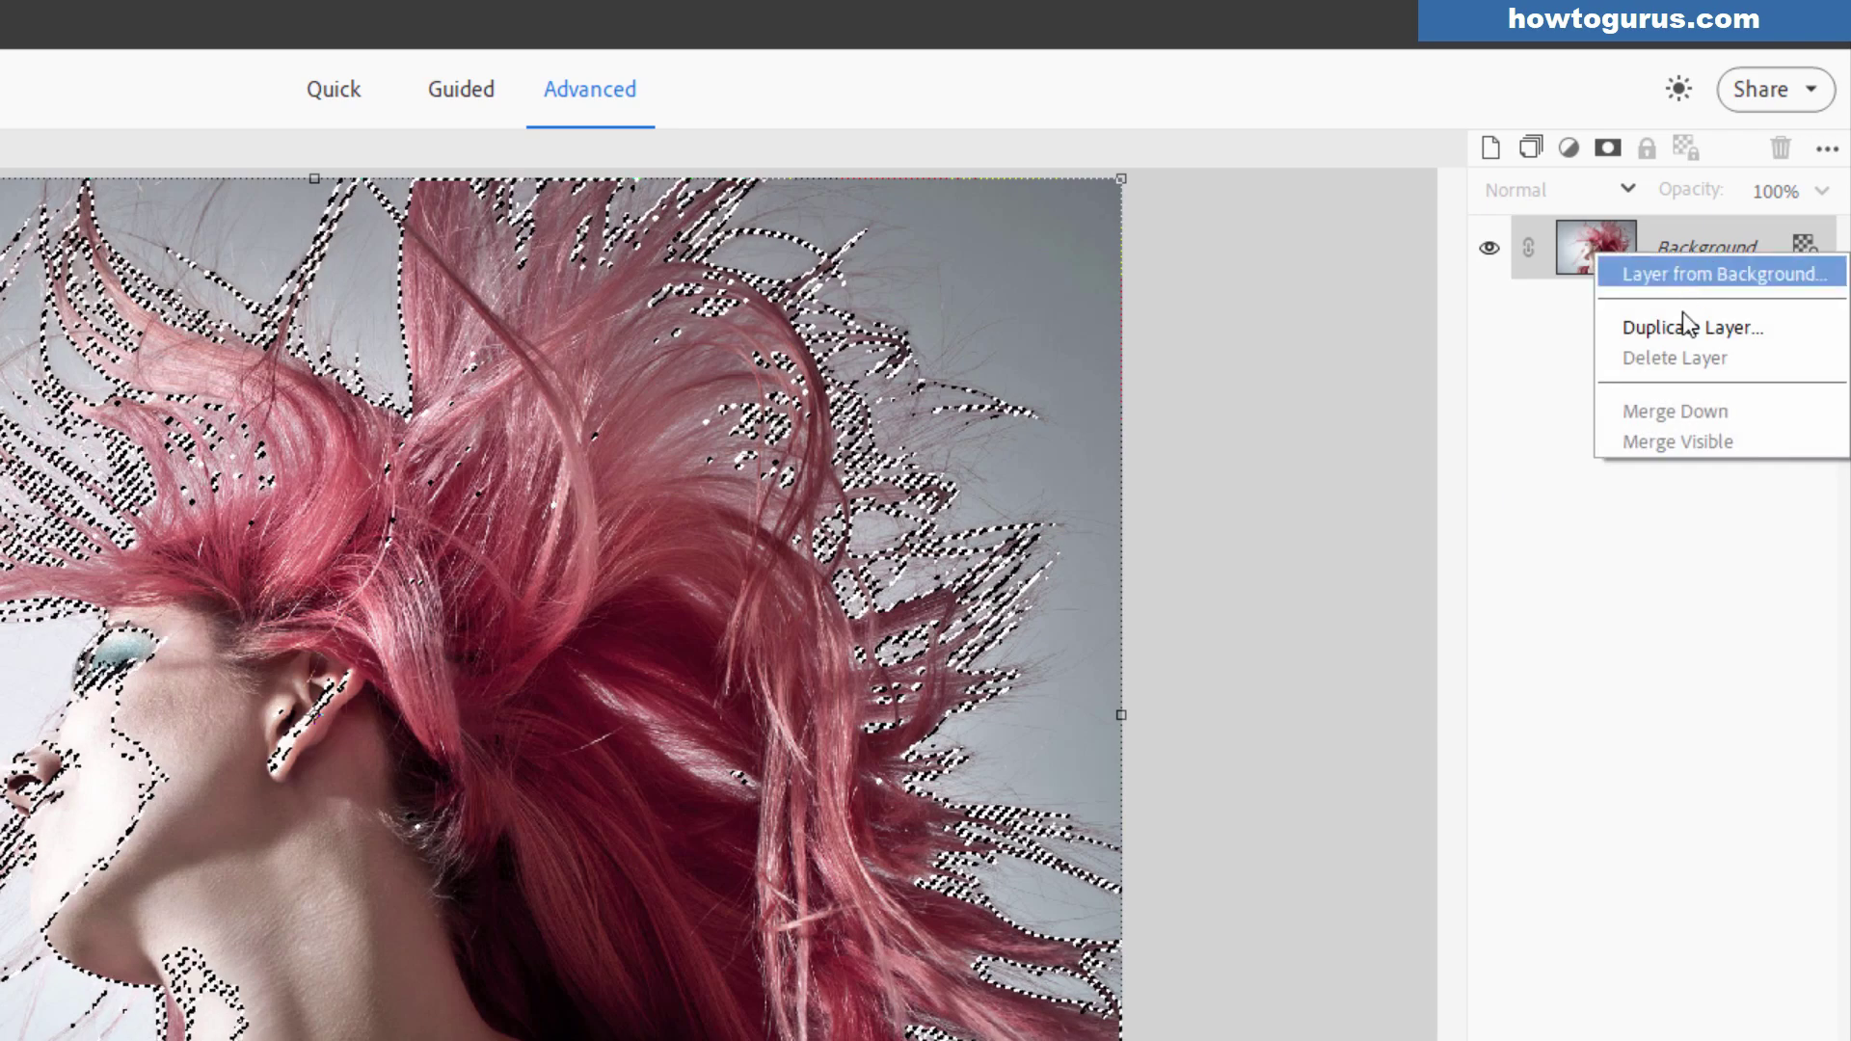
left_click(1687, 326)
left_click(739, 463)
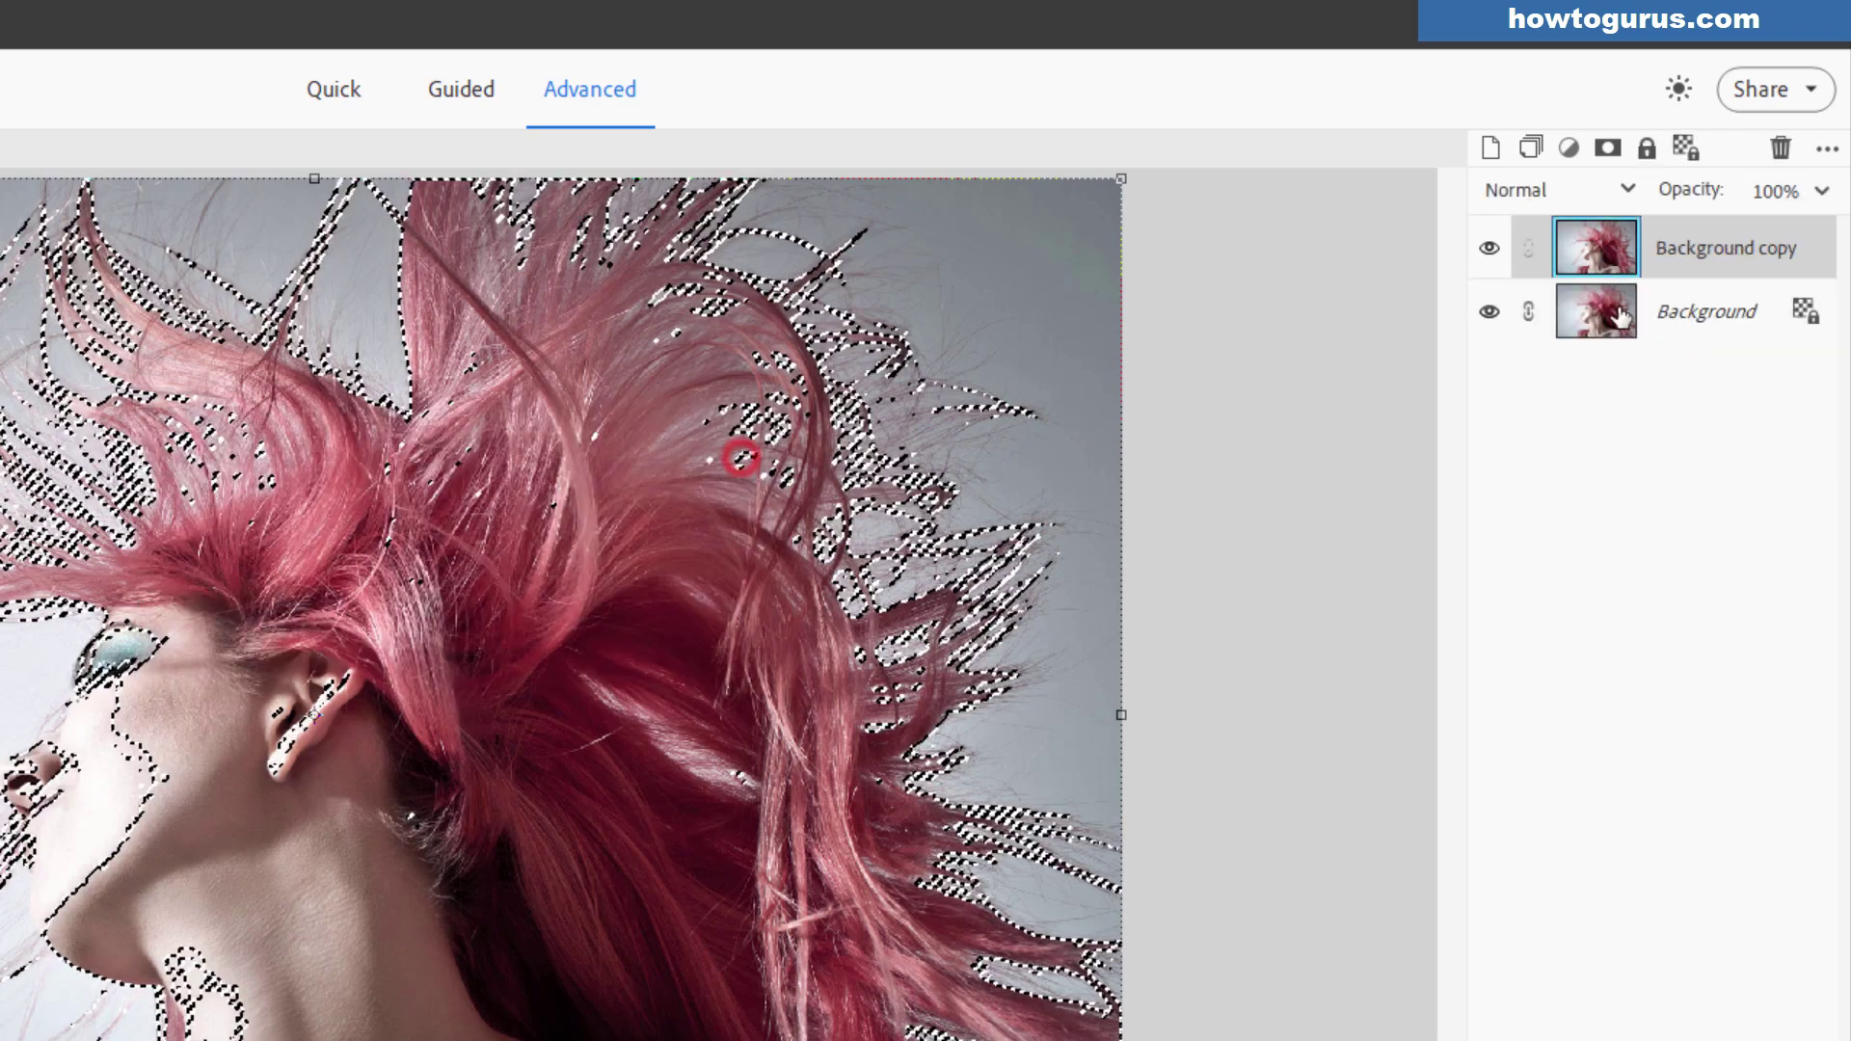
left_click(1490, 311)
Step: Duplicate Background copy as Background copy 2, hide the layer beneath it, and mask the new layer with the active selection
right_click(1670, 253)
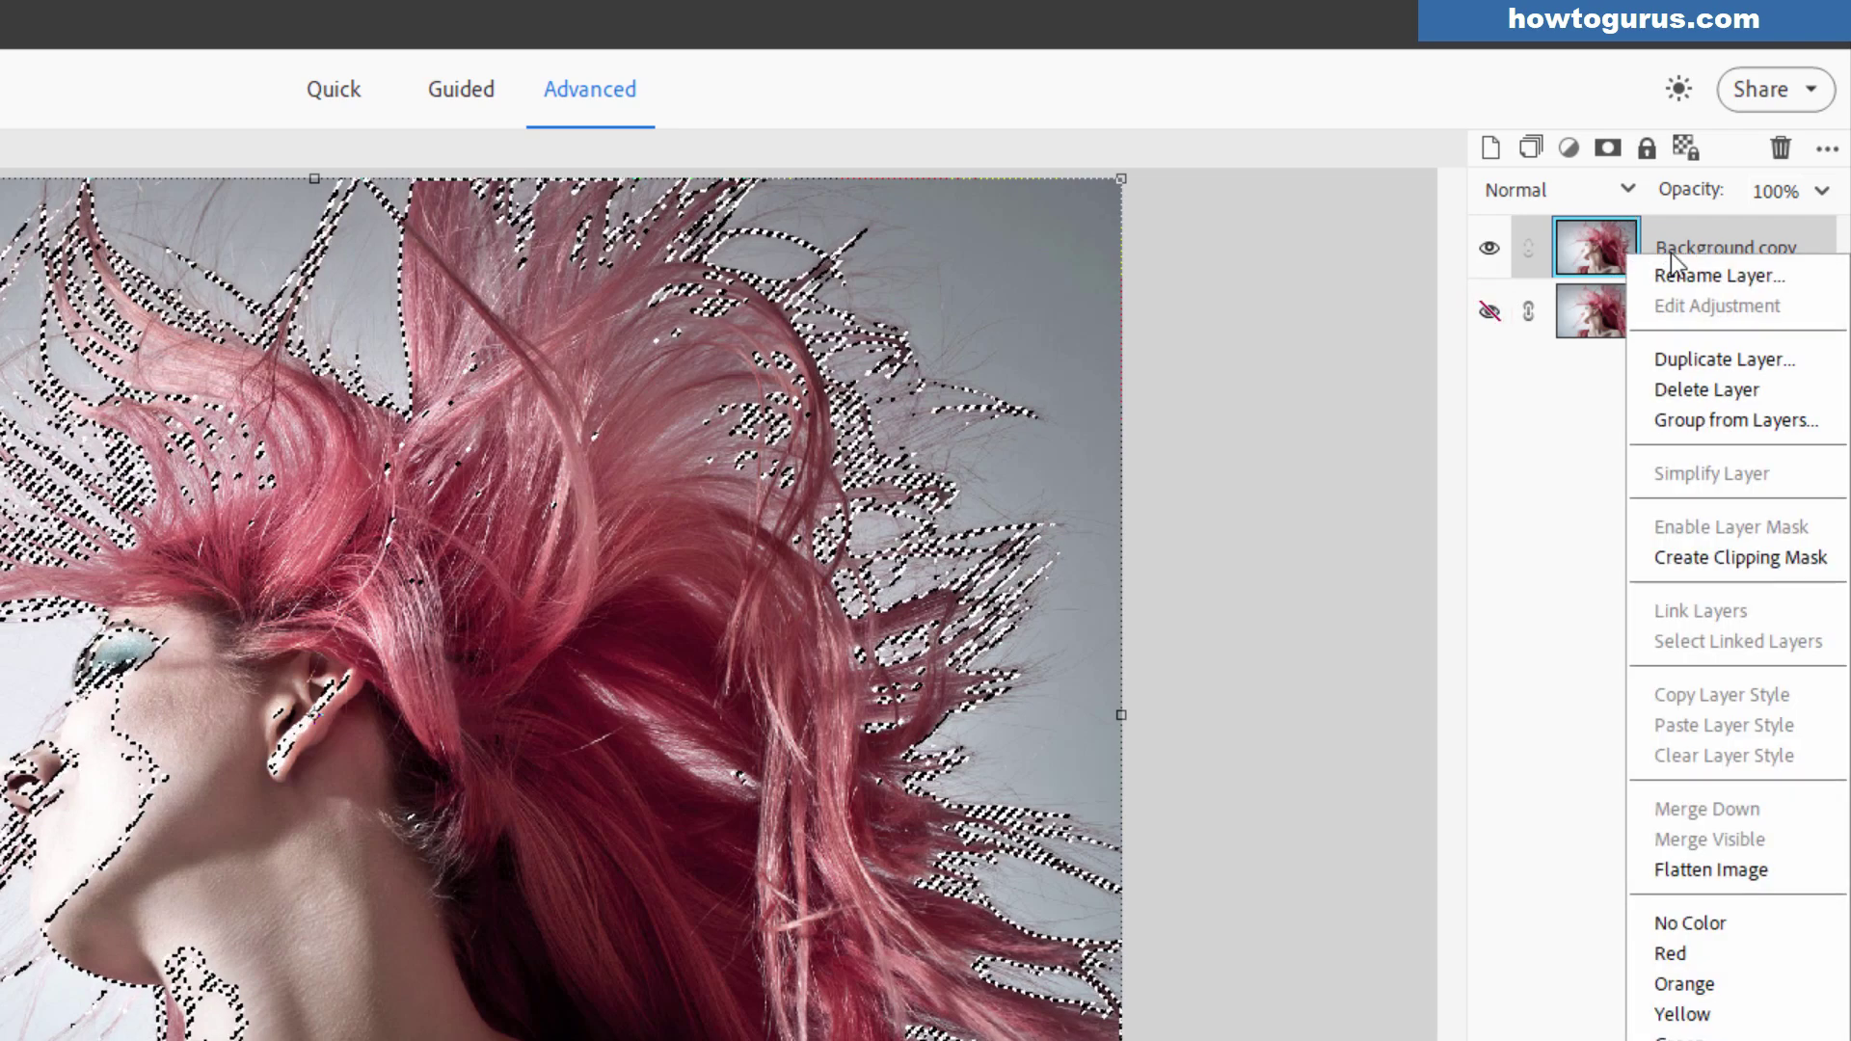
left_click(1682, 360)
left_click(743, 471)
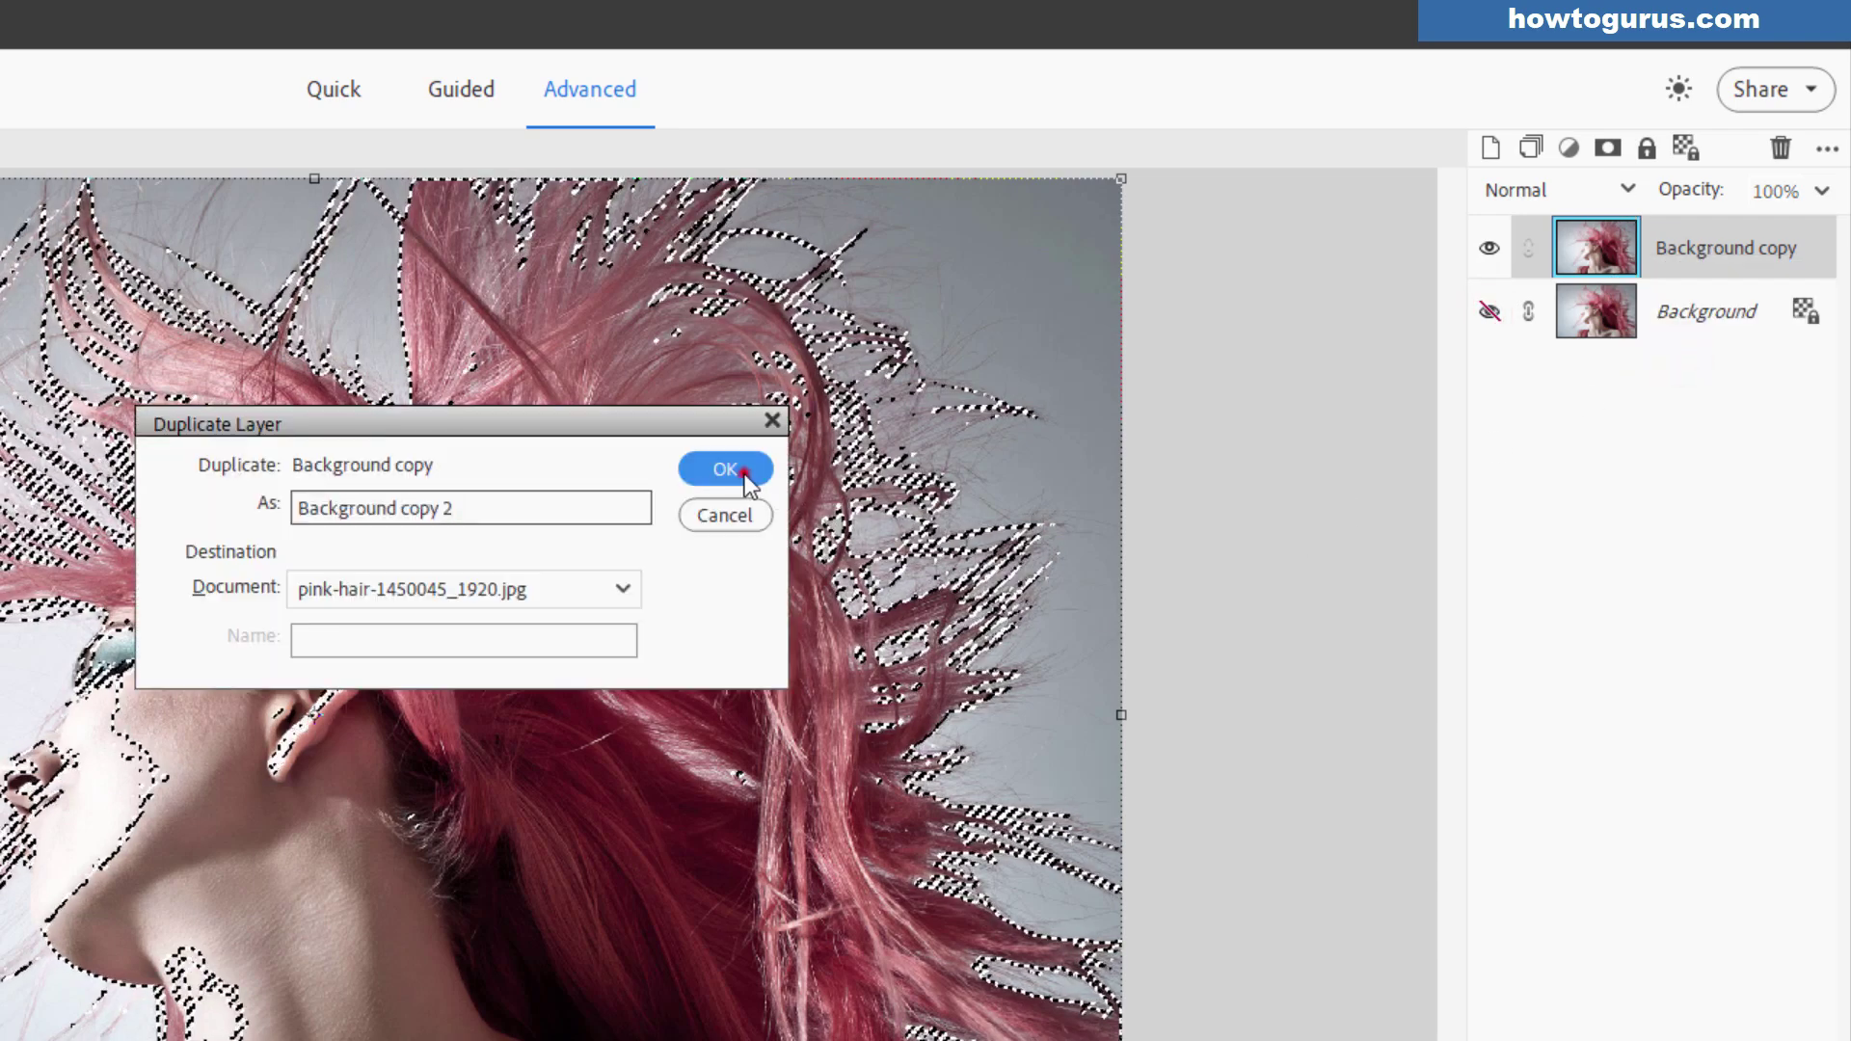
left_click(1490, 312)
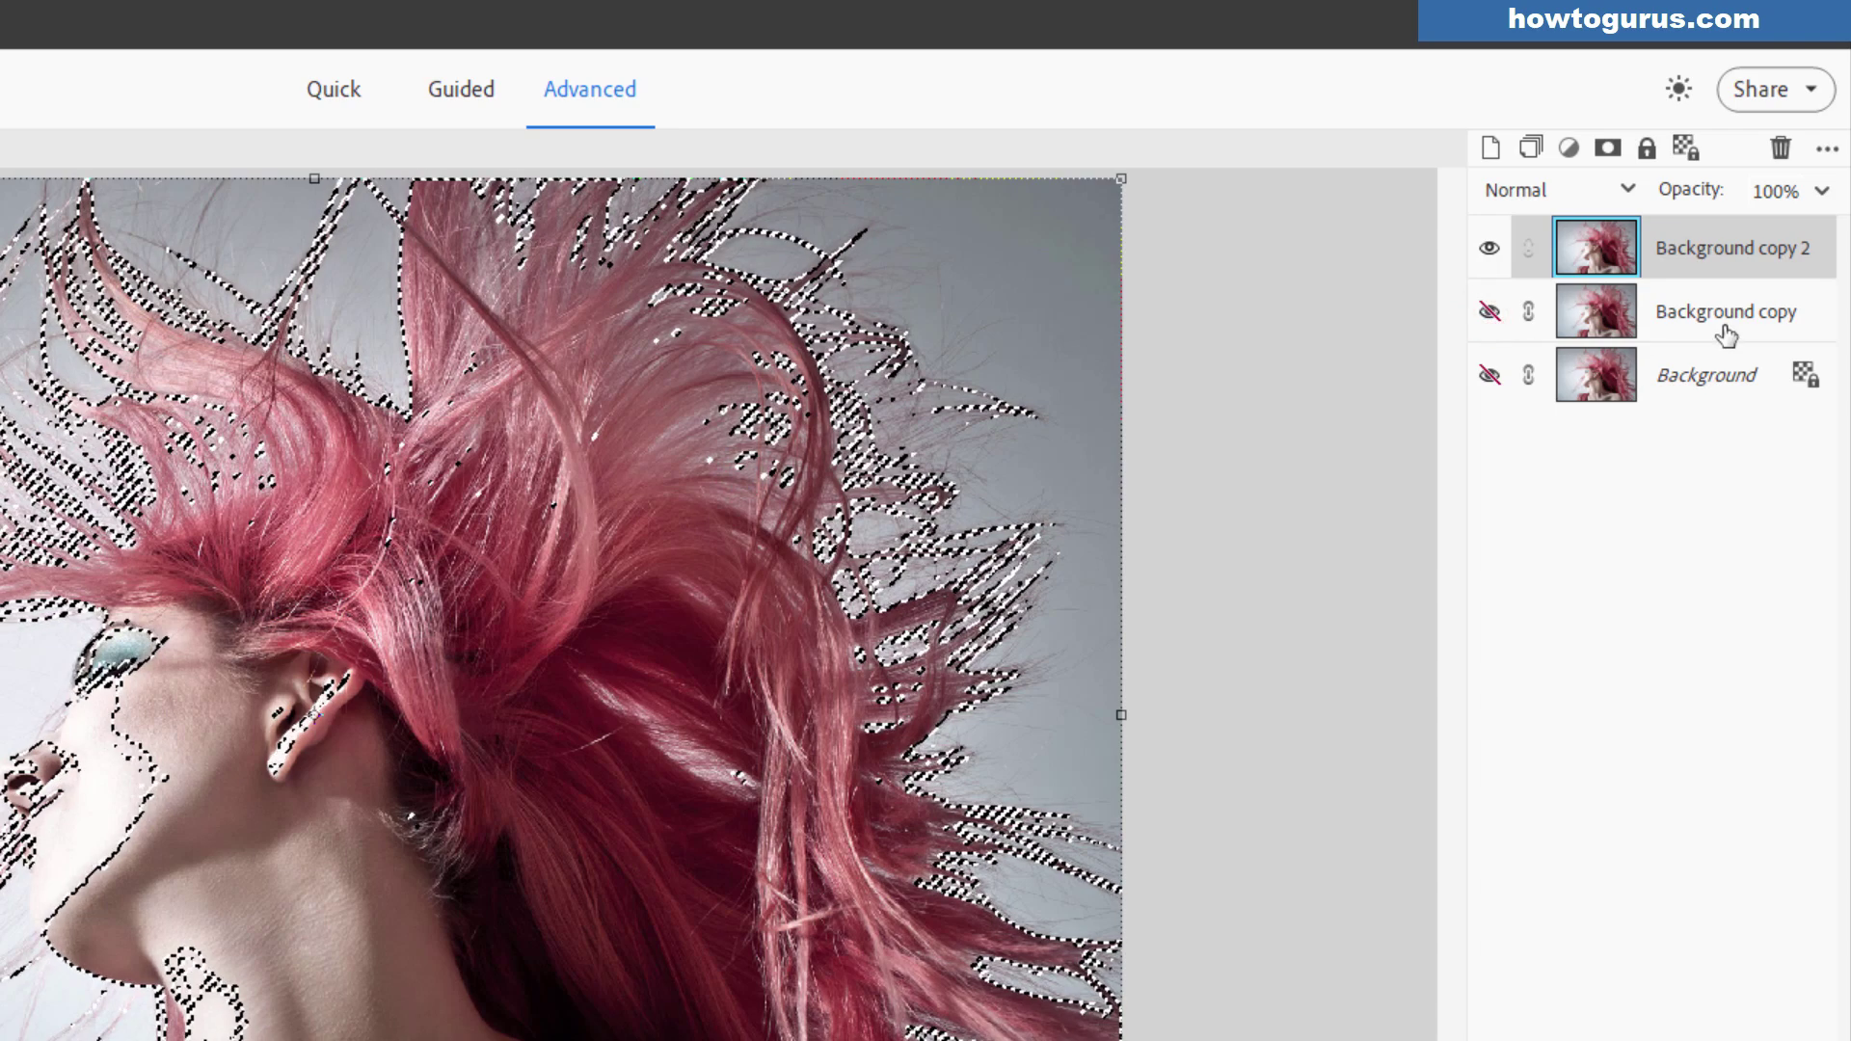
left_click(1605, 150)
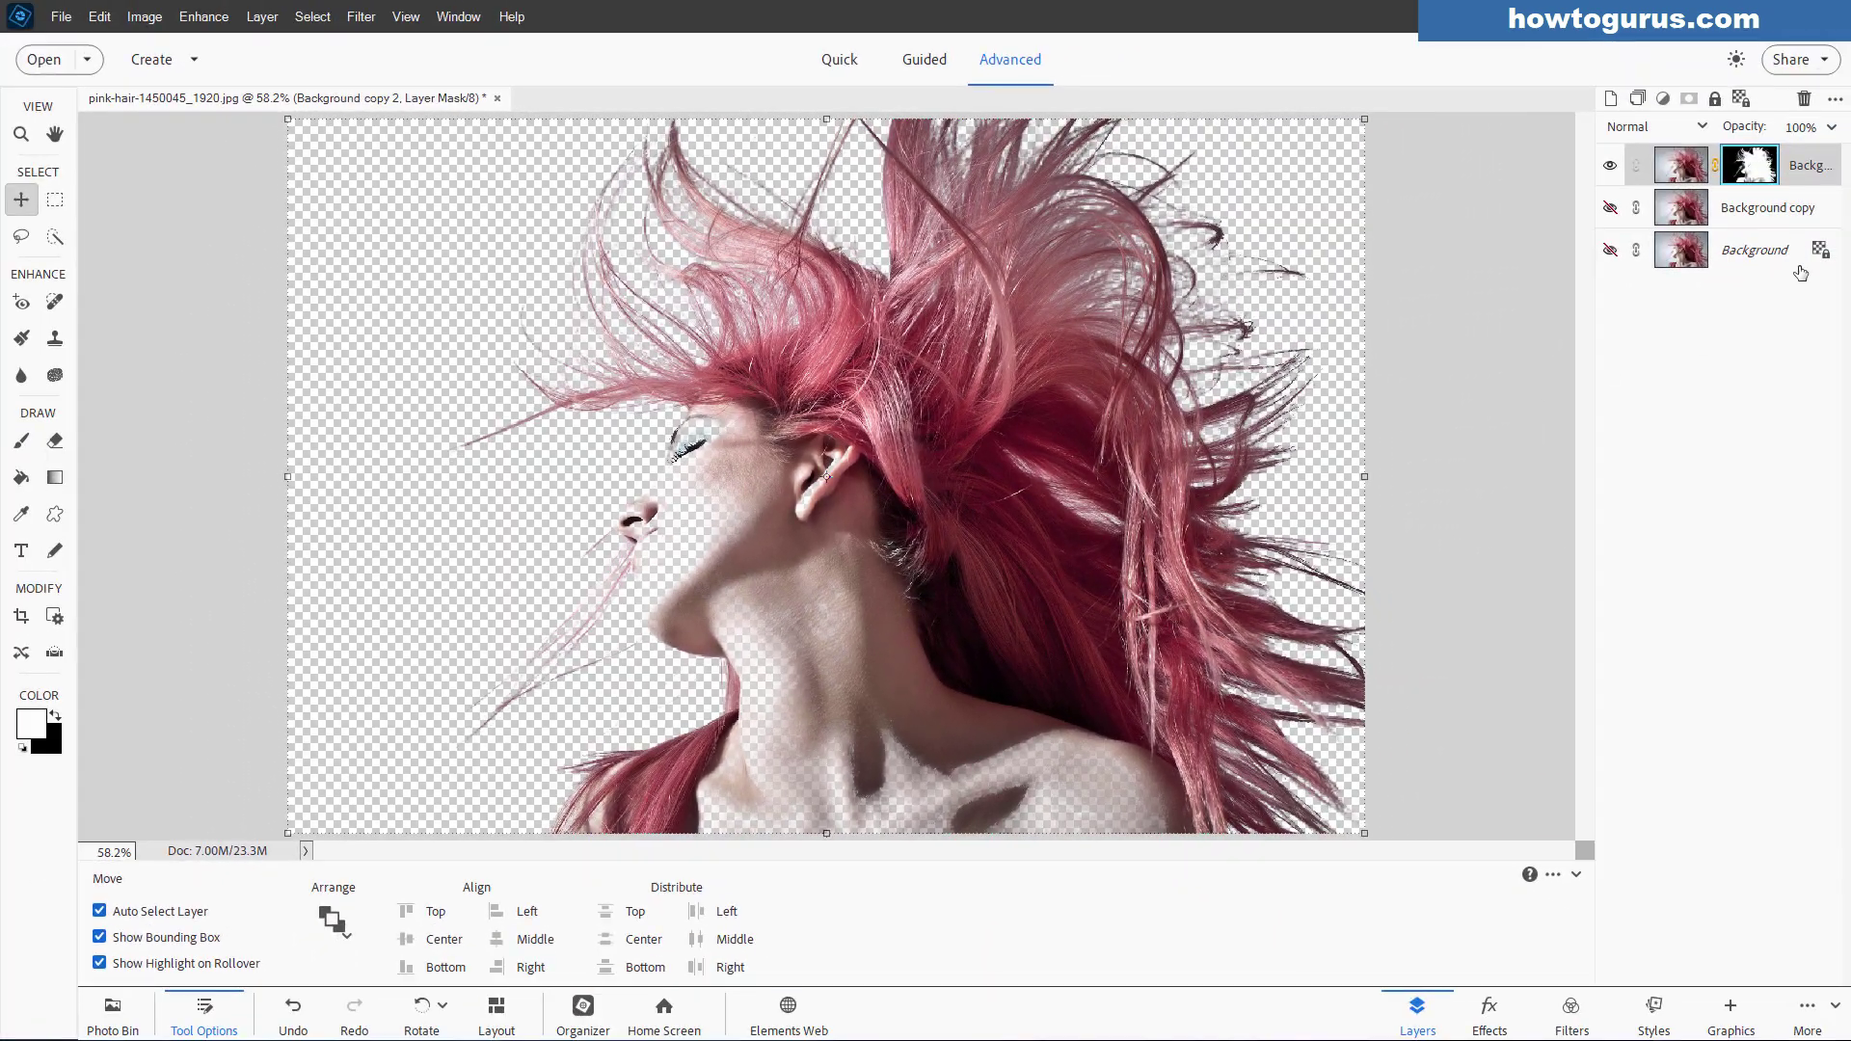
Step: Add a blank layer directly above Background and fill it with gray #838383
left_click(1755, 245)
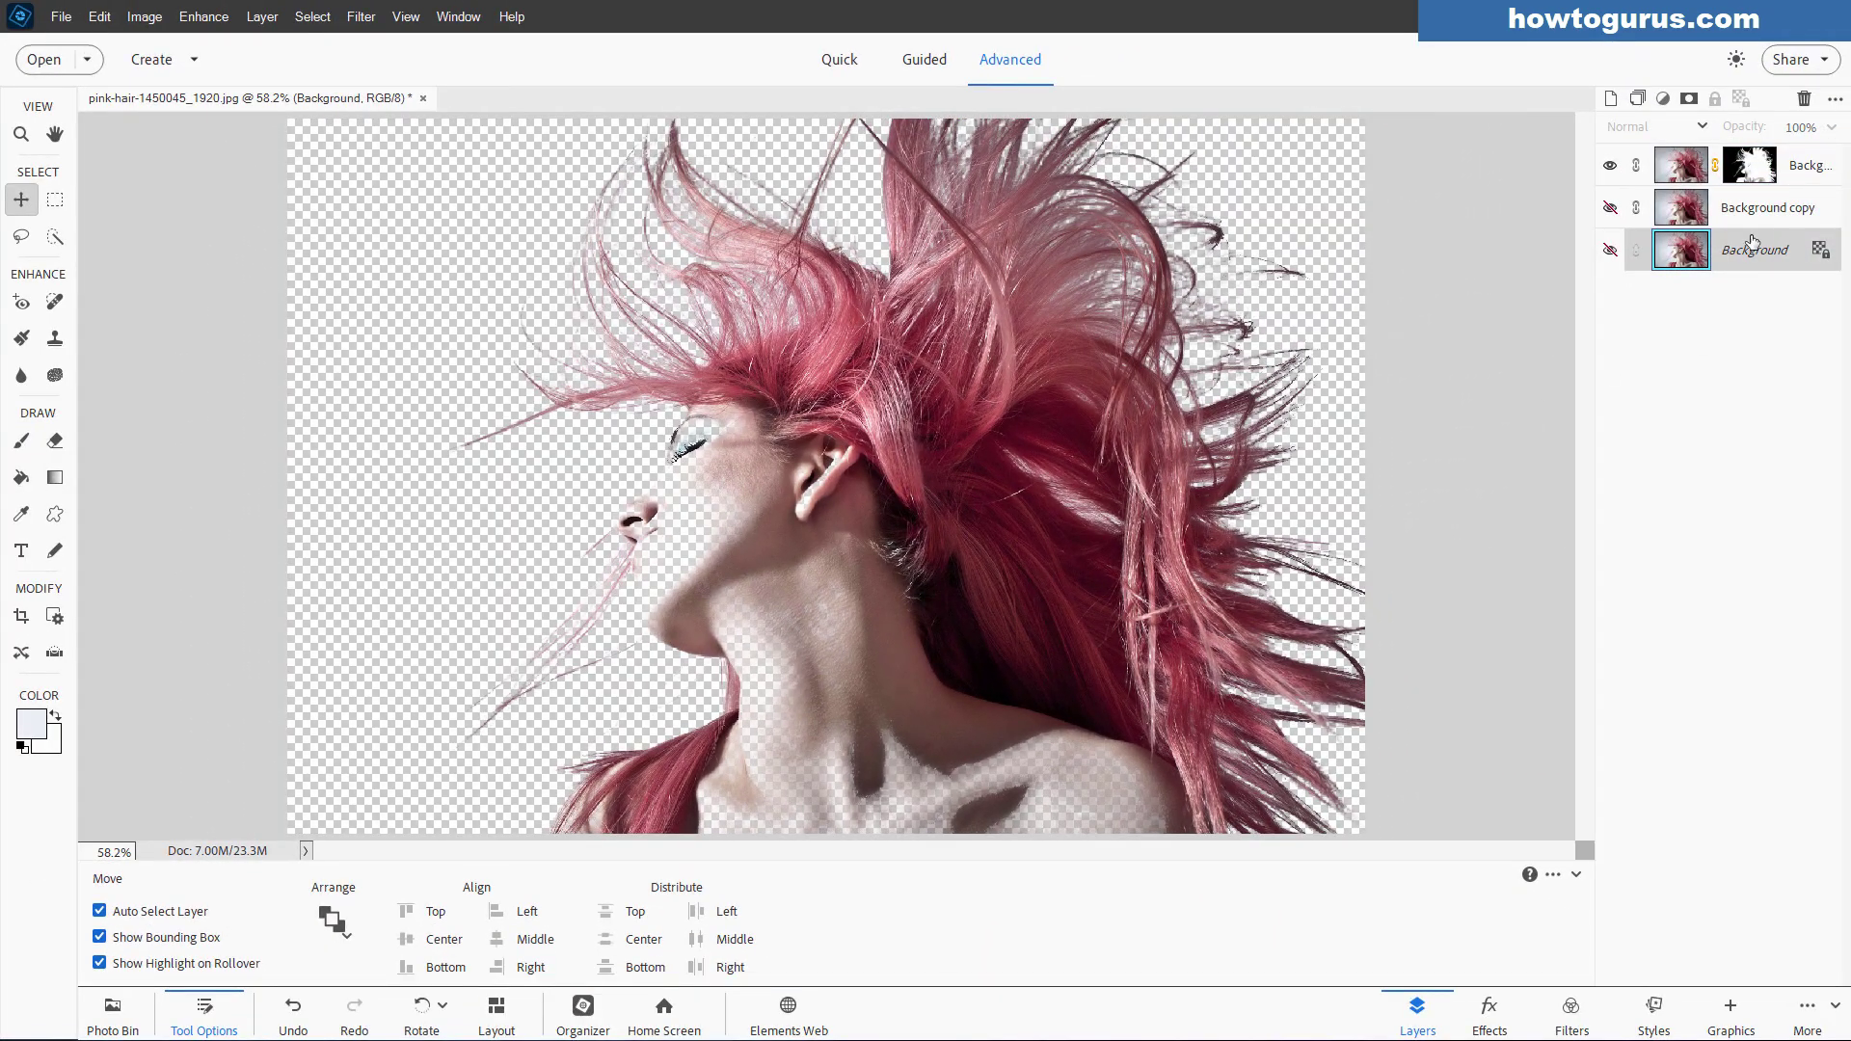
left_click(1612, 99)
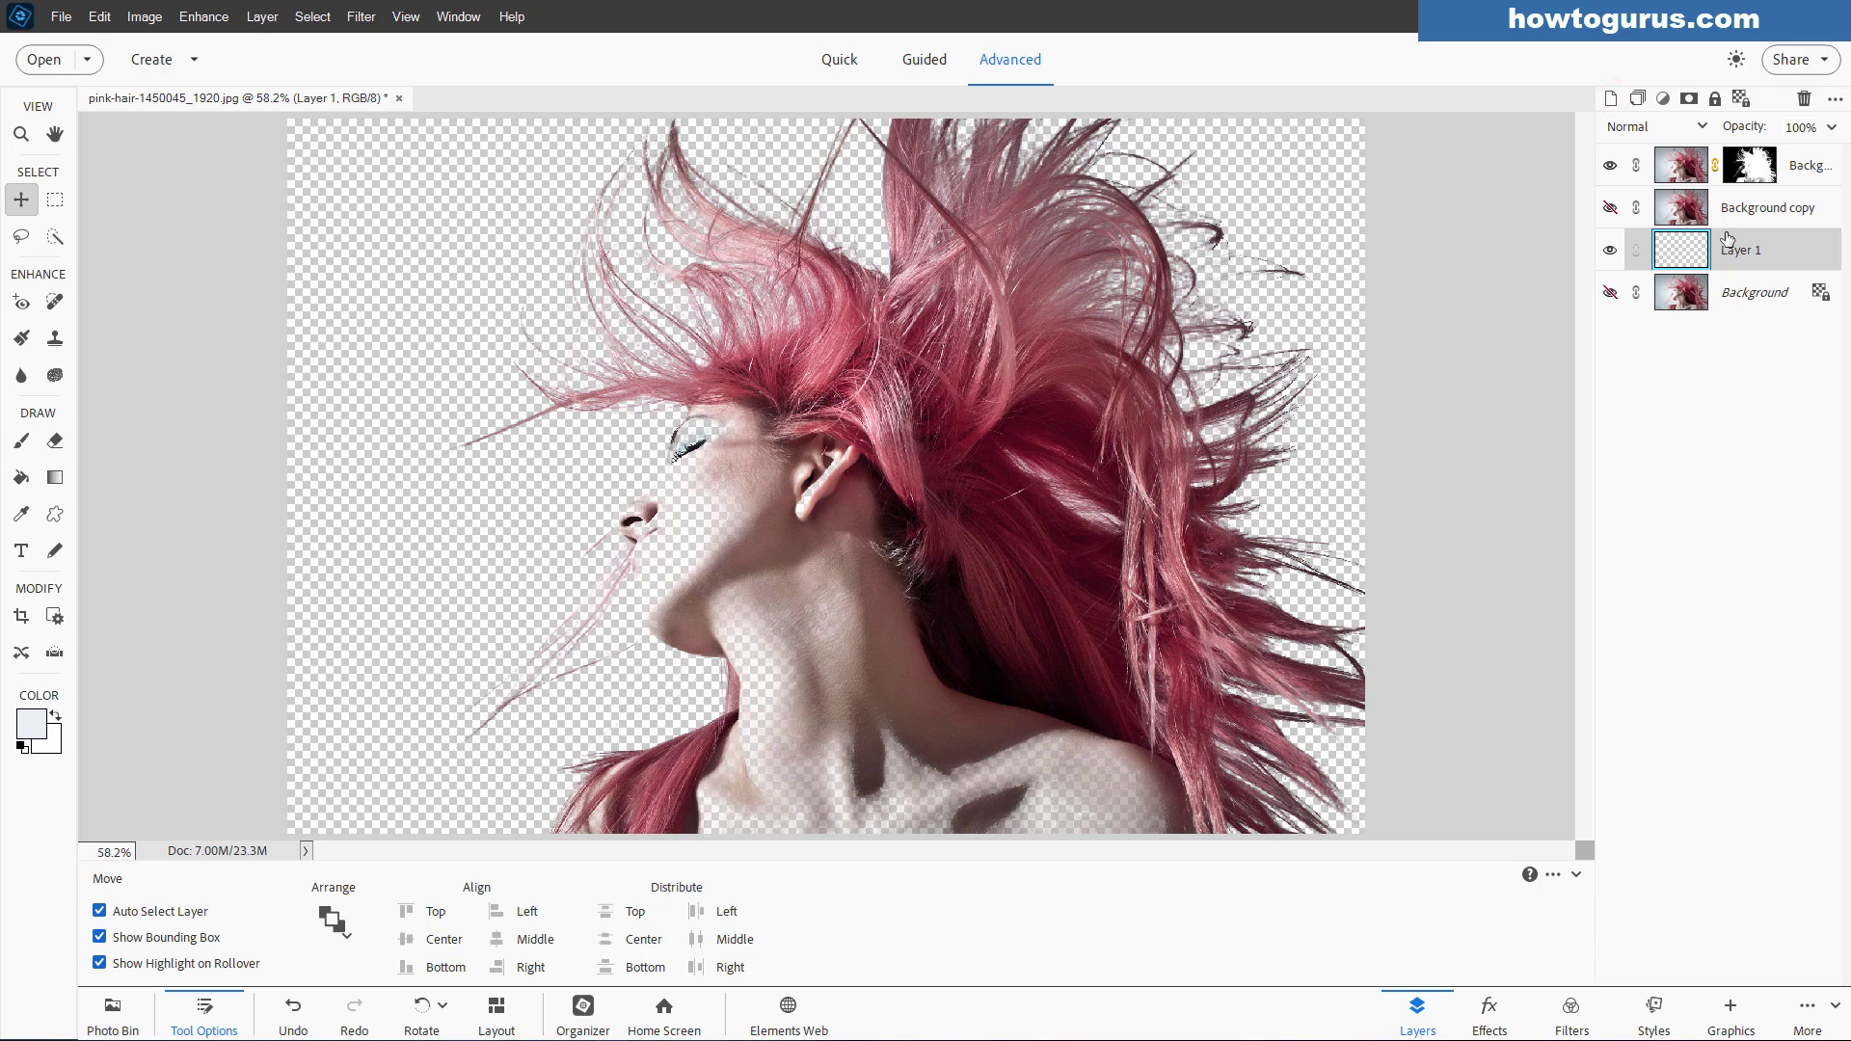
left_click(32, 737)
left_click(709, 416)
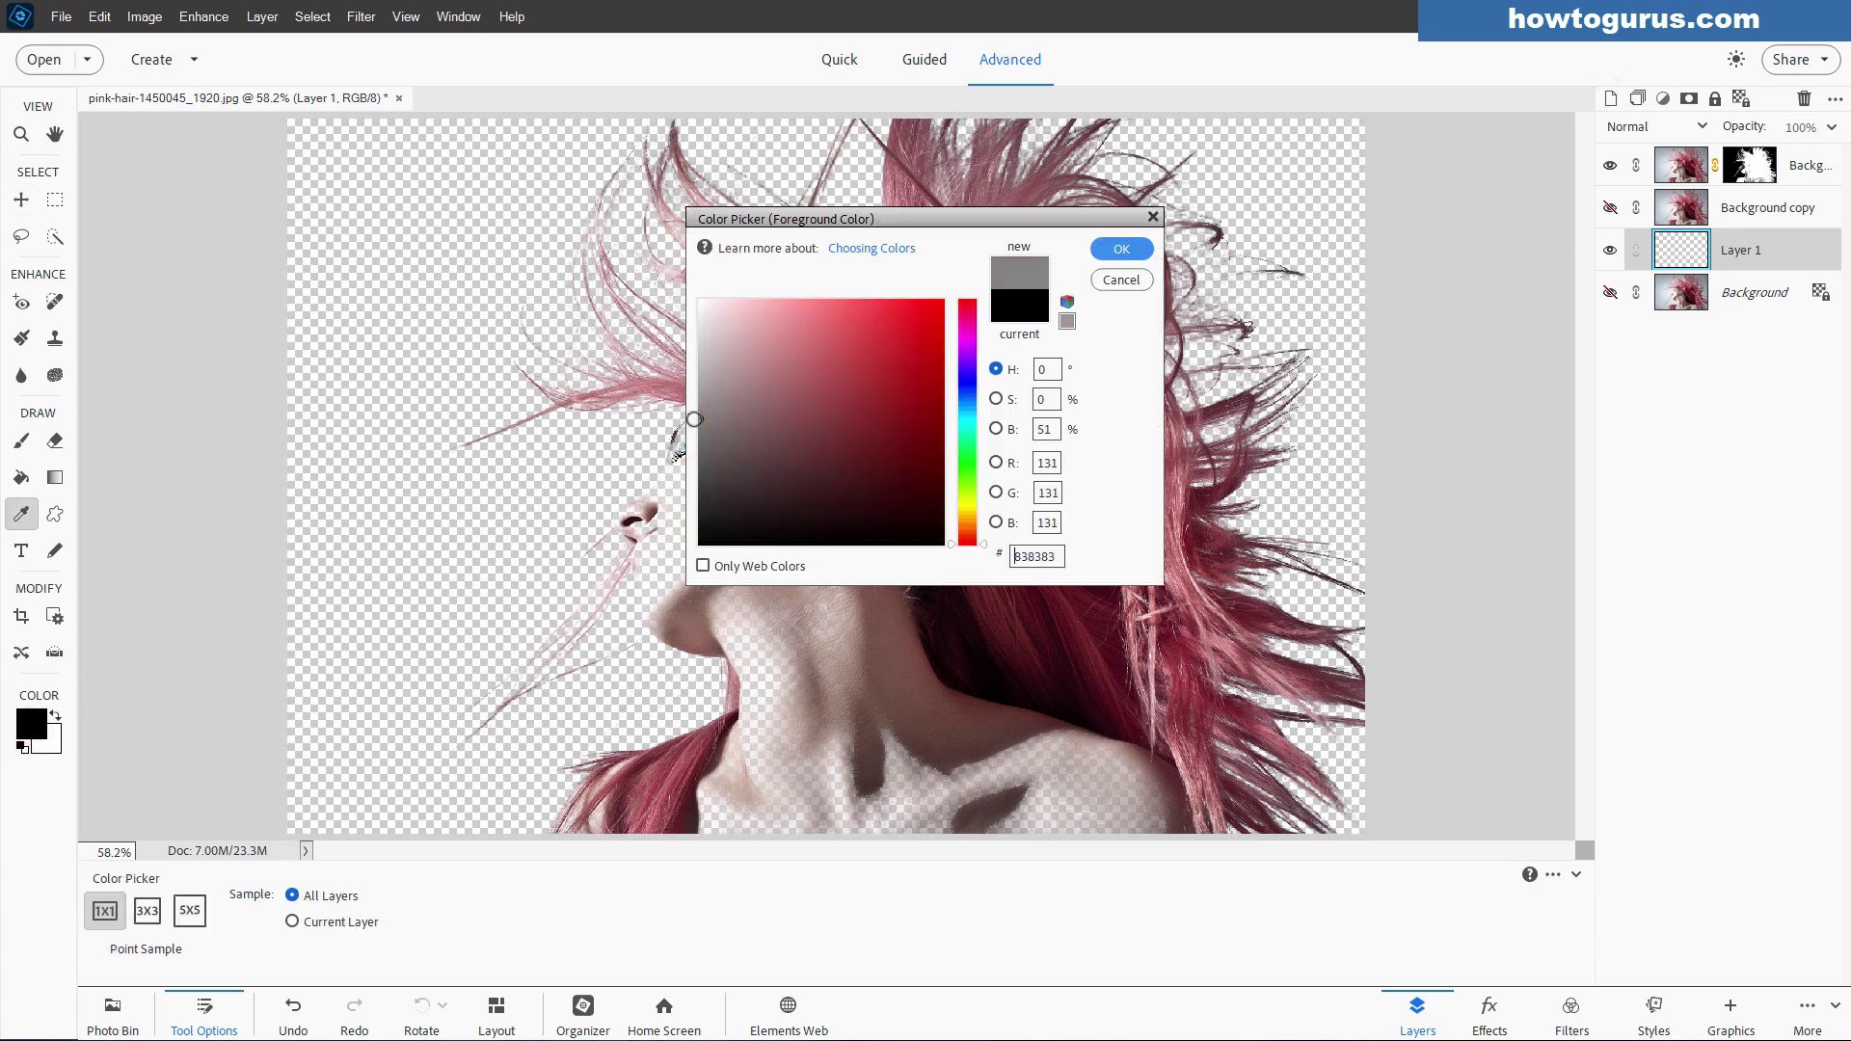
left_click(1118, 250)
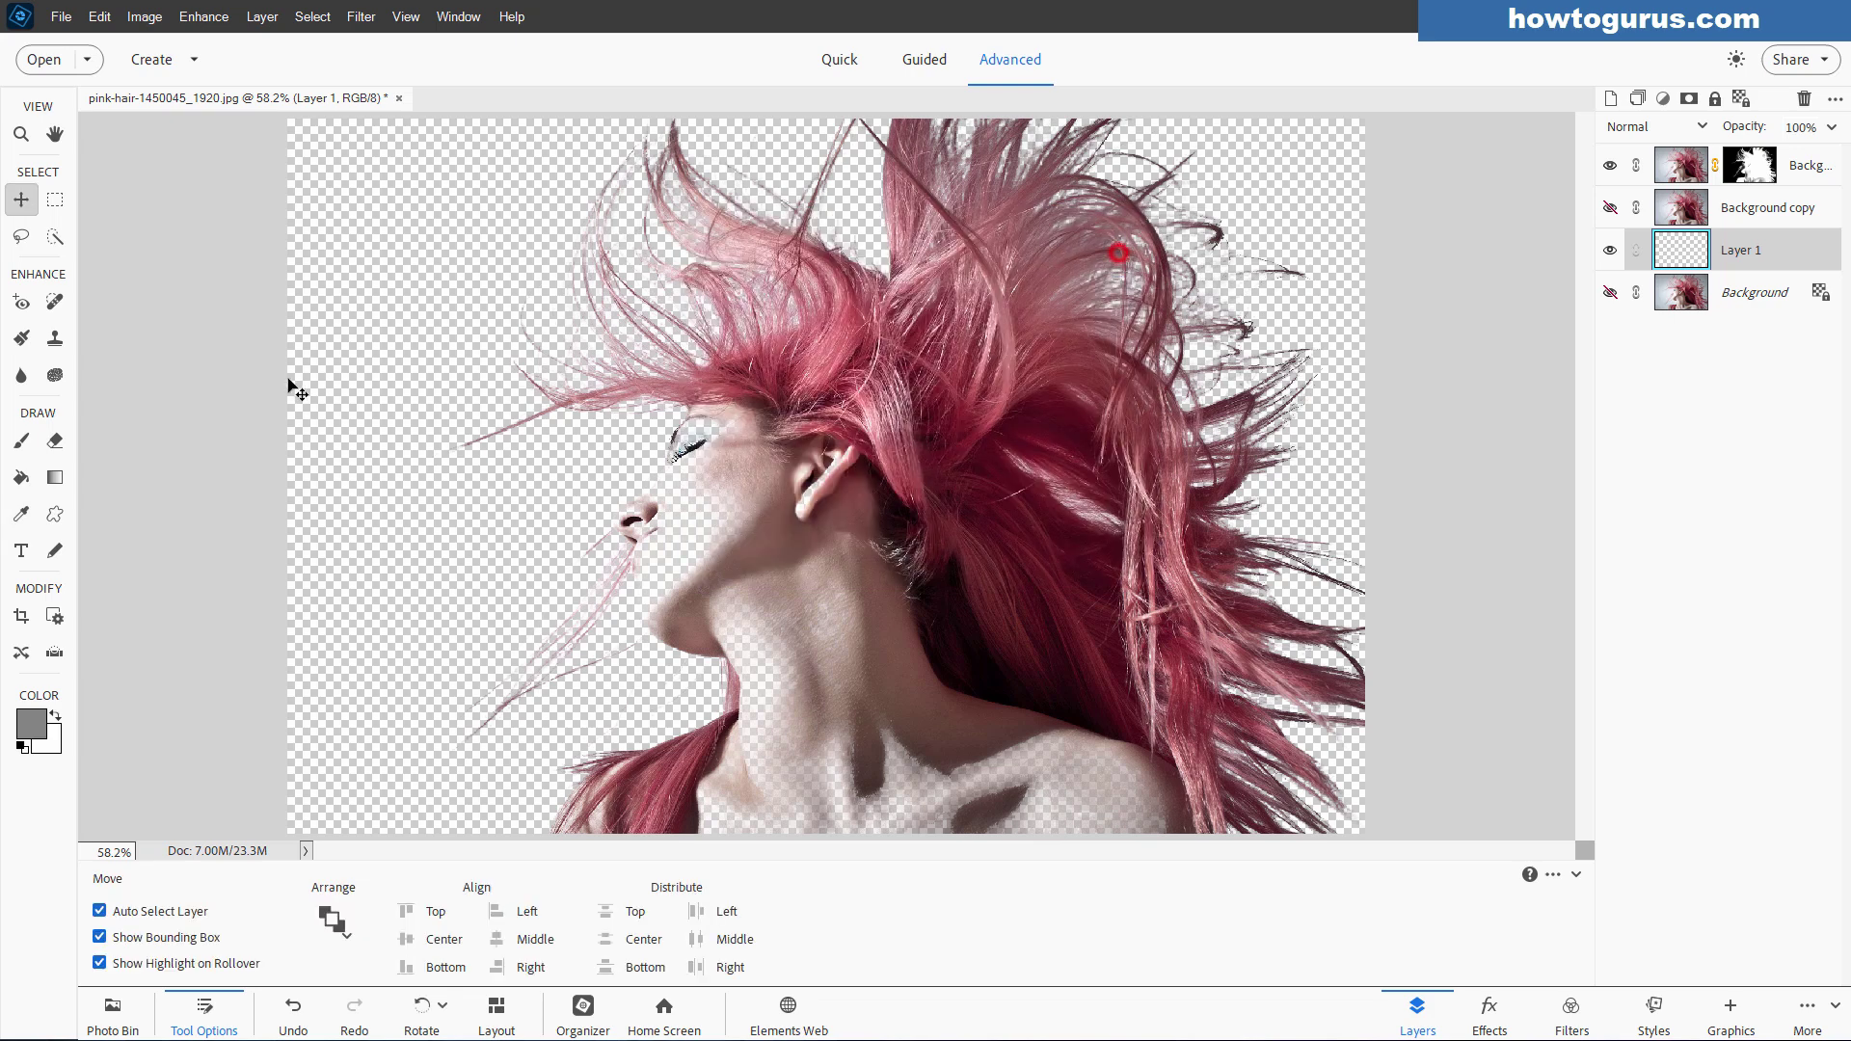
left_click(20, 478)
left_click(346, 371)
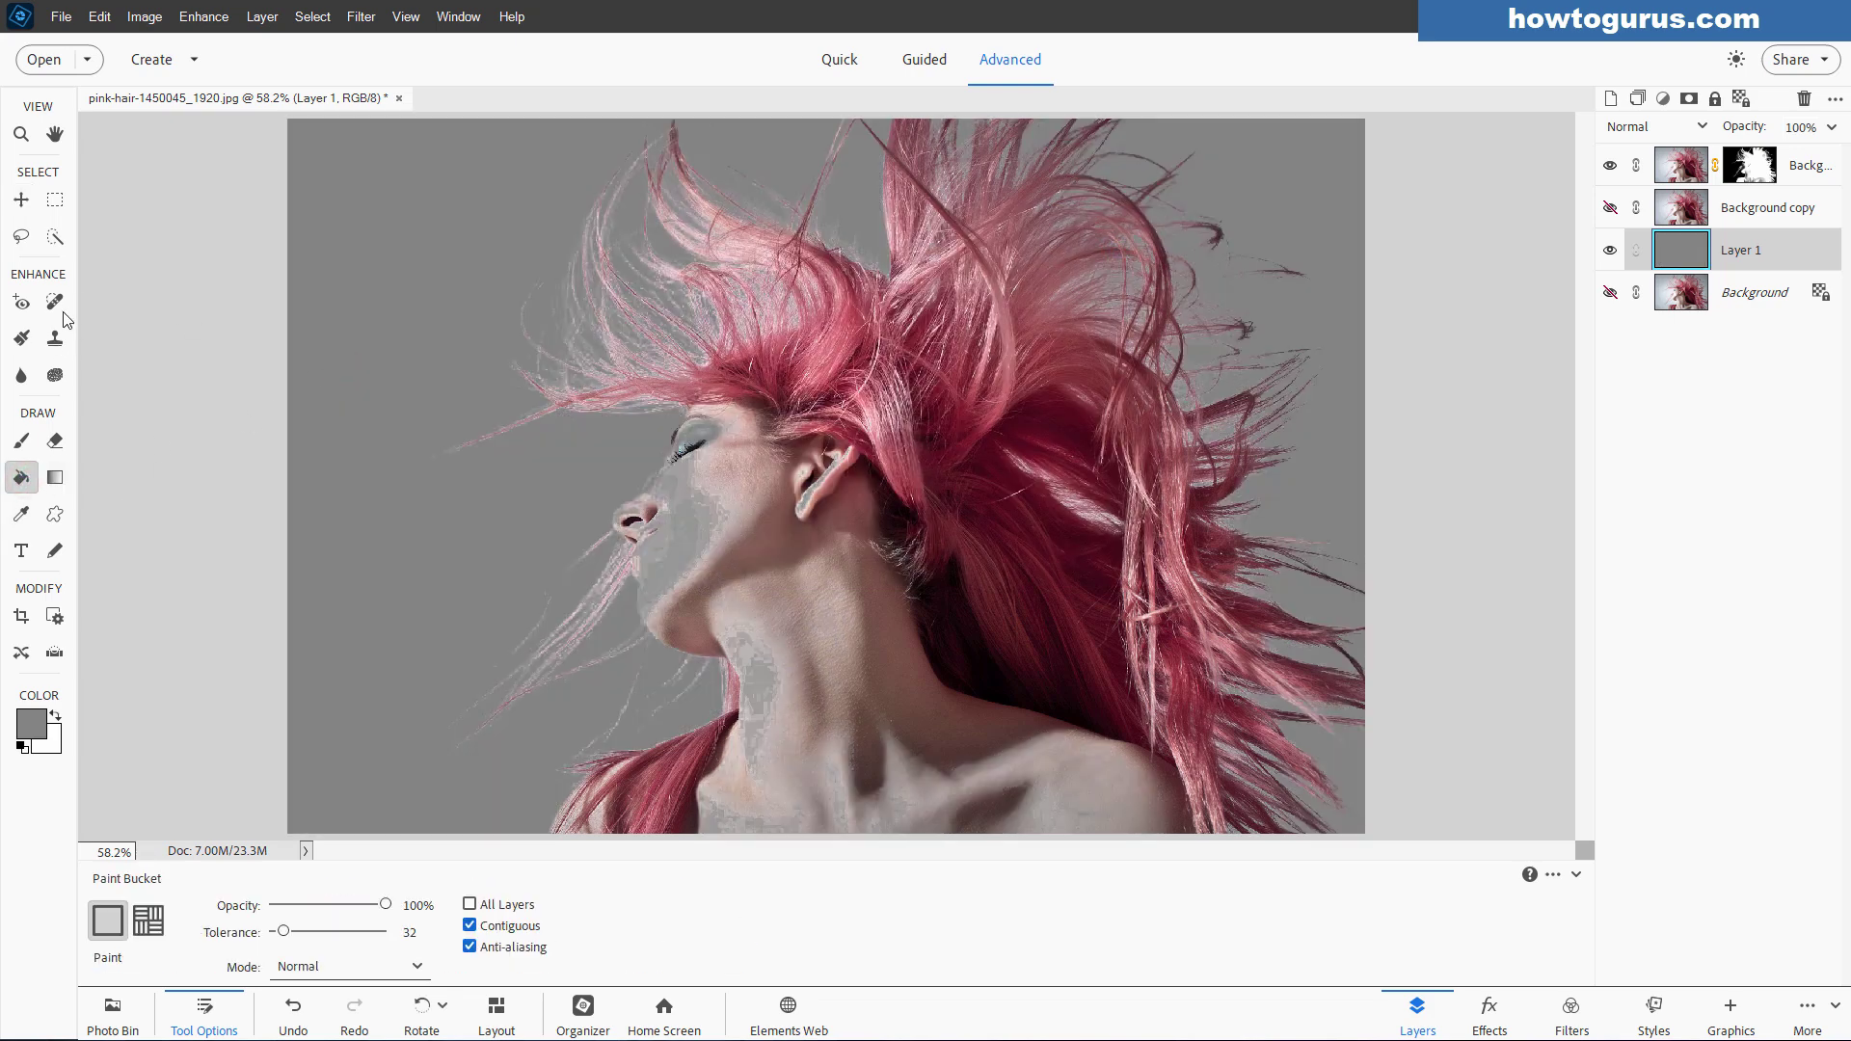
Step: Restore the ear by painting white on the Background copy 2 layer mask with a 13 px brush at 100% opacity
left_click(22, 200)
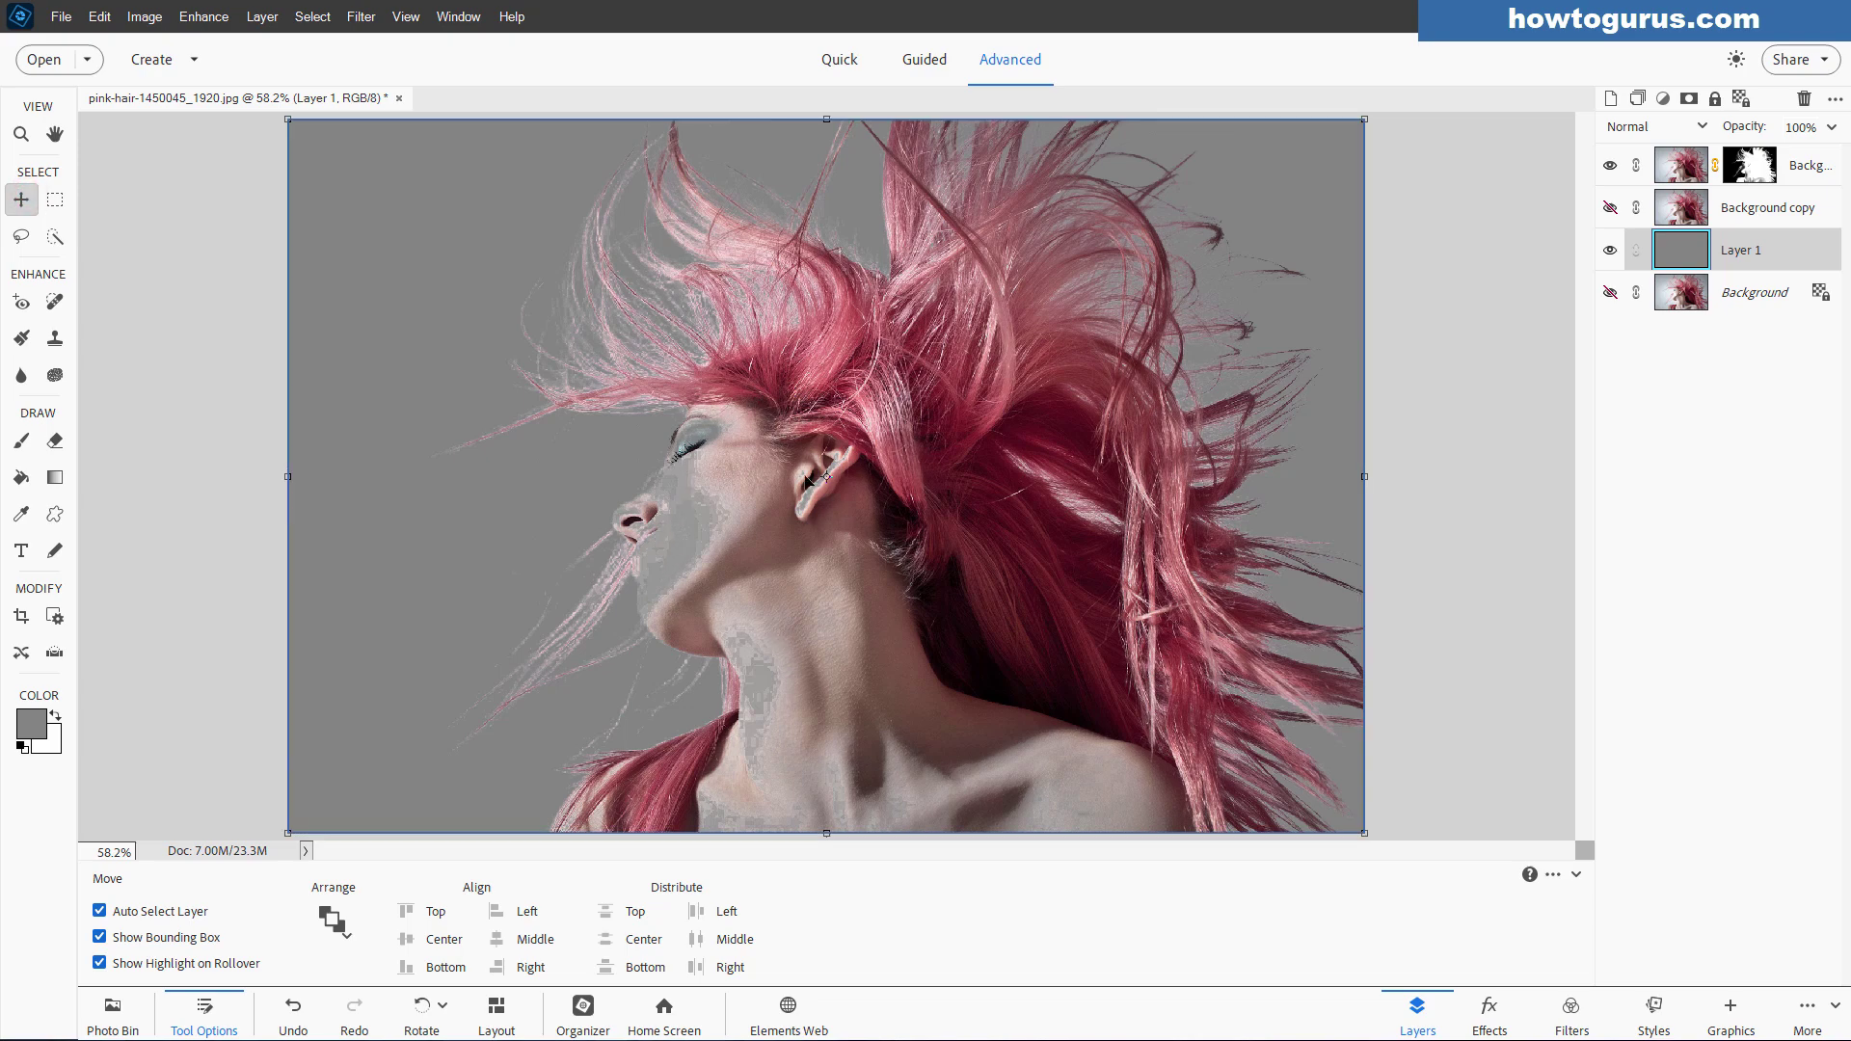
left_click(748, 499)
scroll(748, 498, "up", 5)
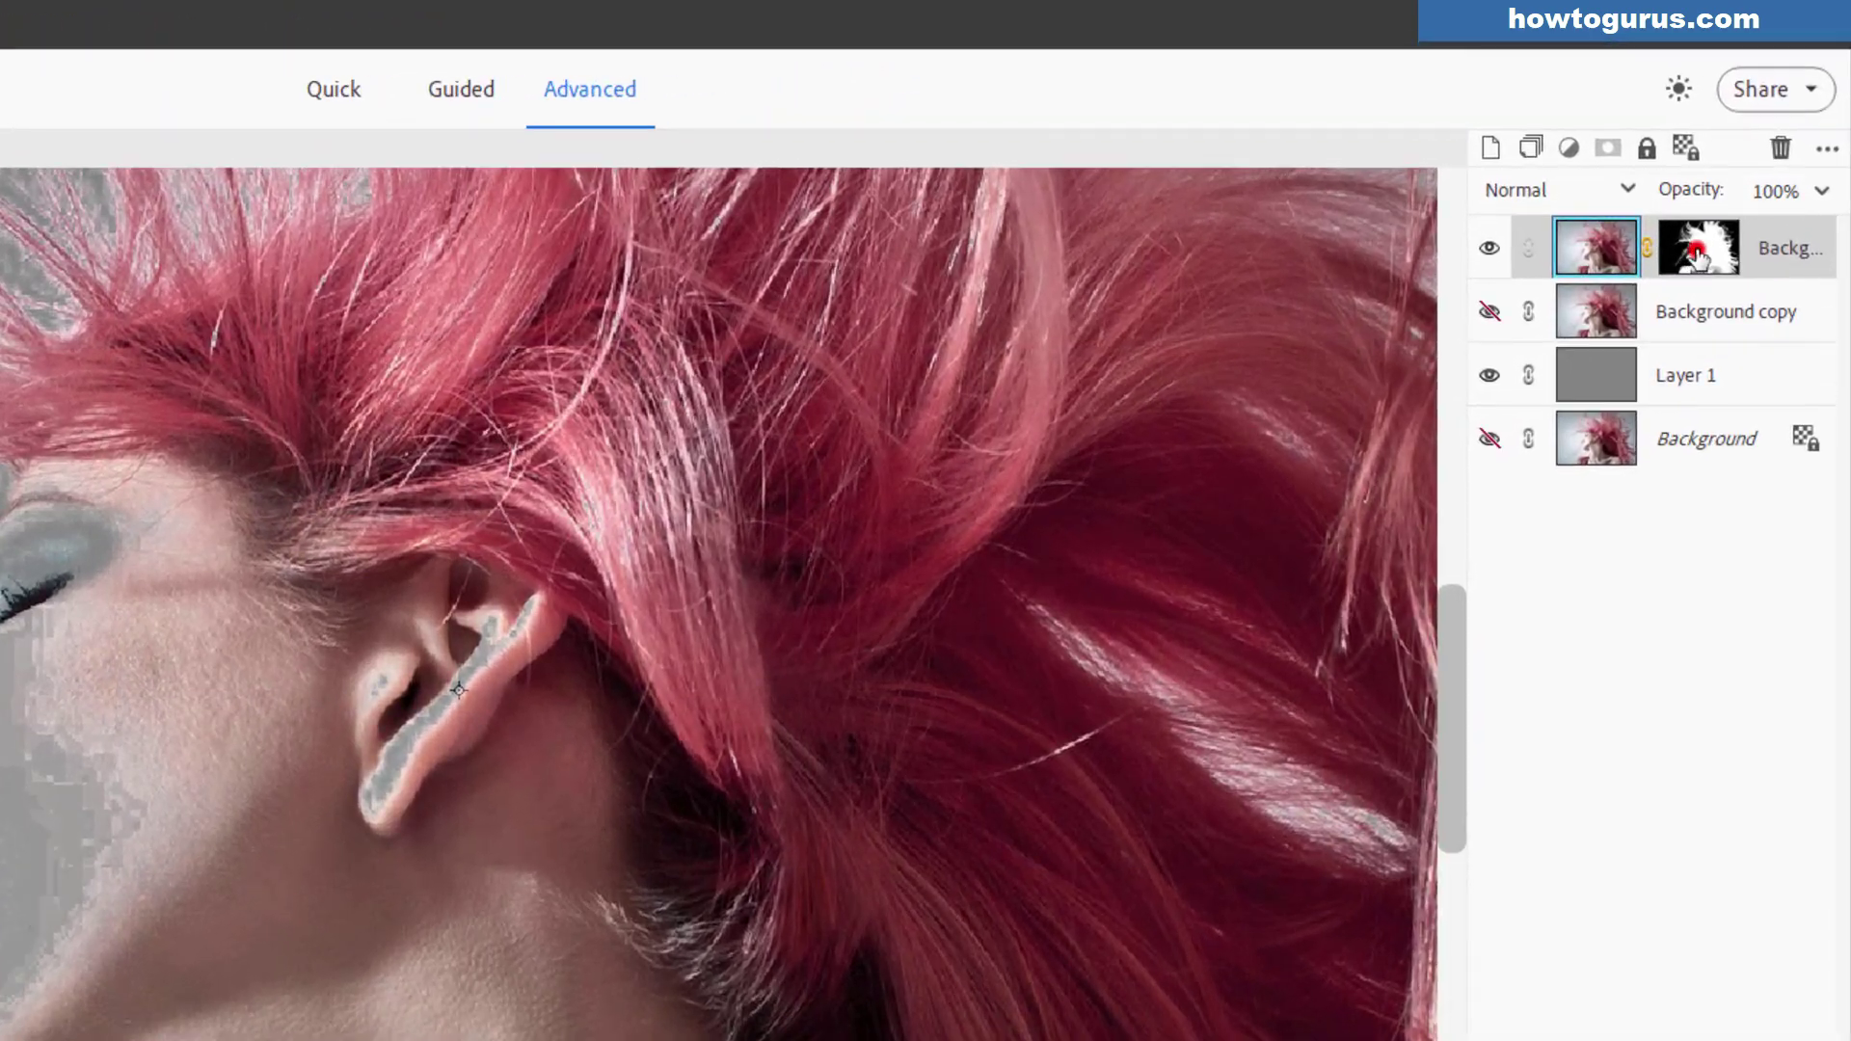
left_click(1724, 194)
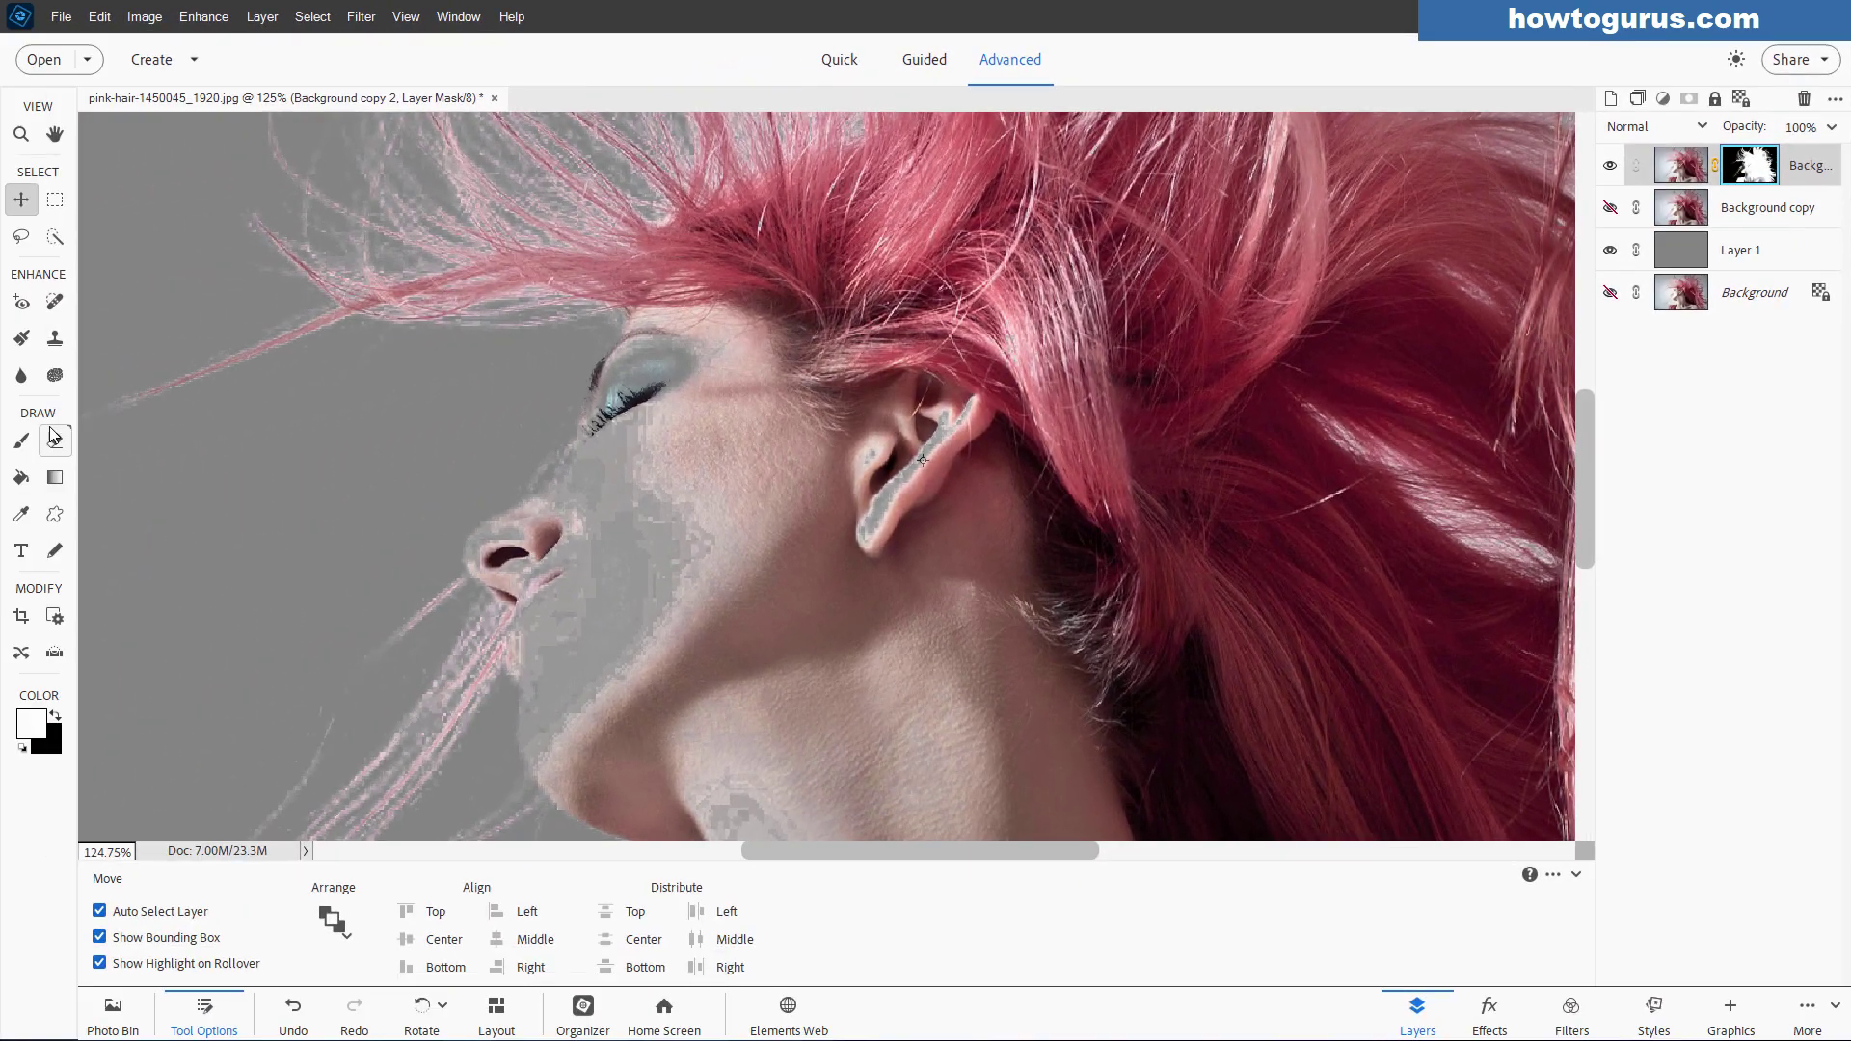
left_click(23, 441)
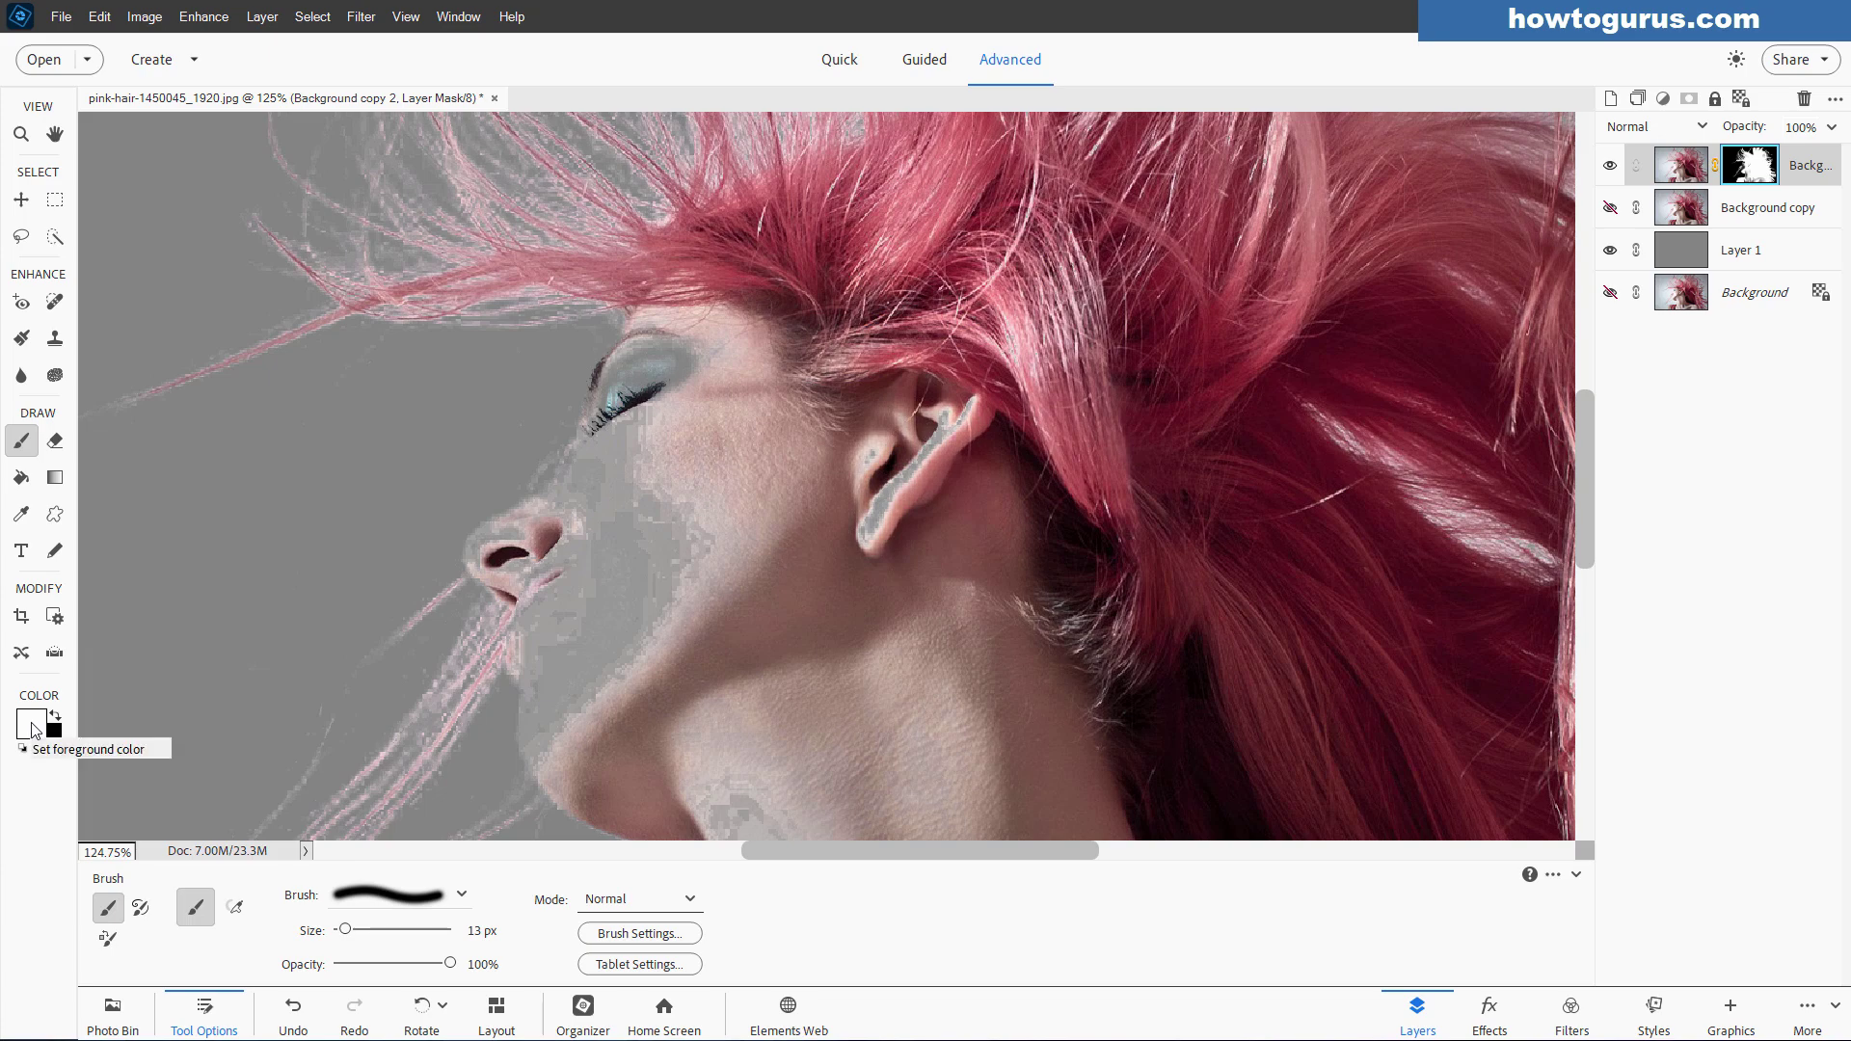
left_click(32, 725)
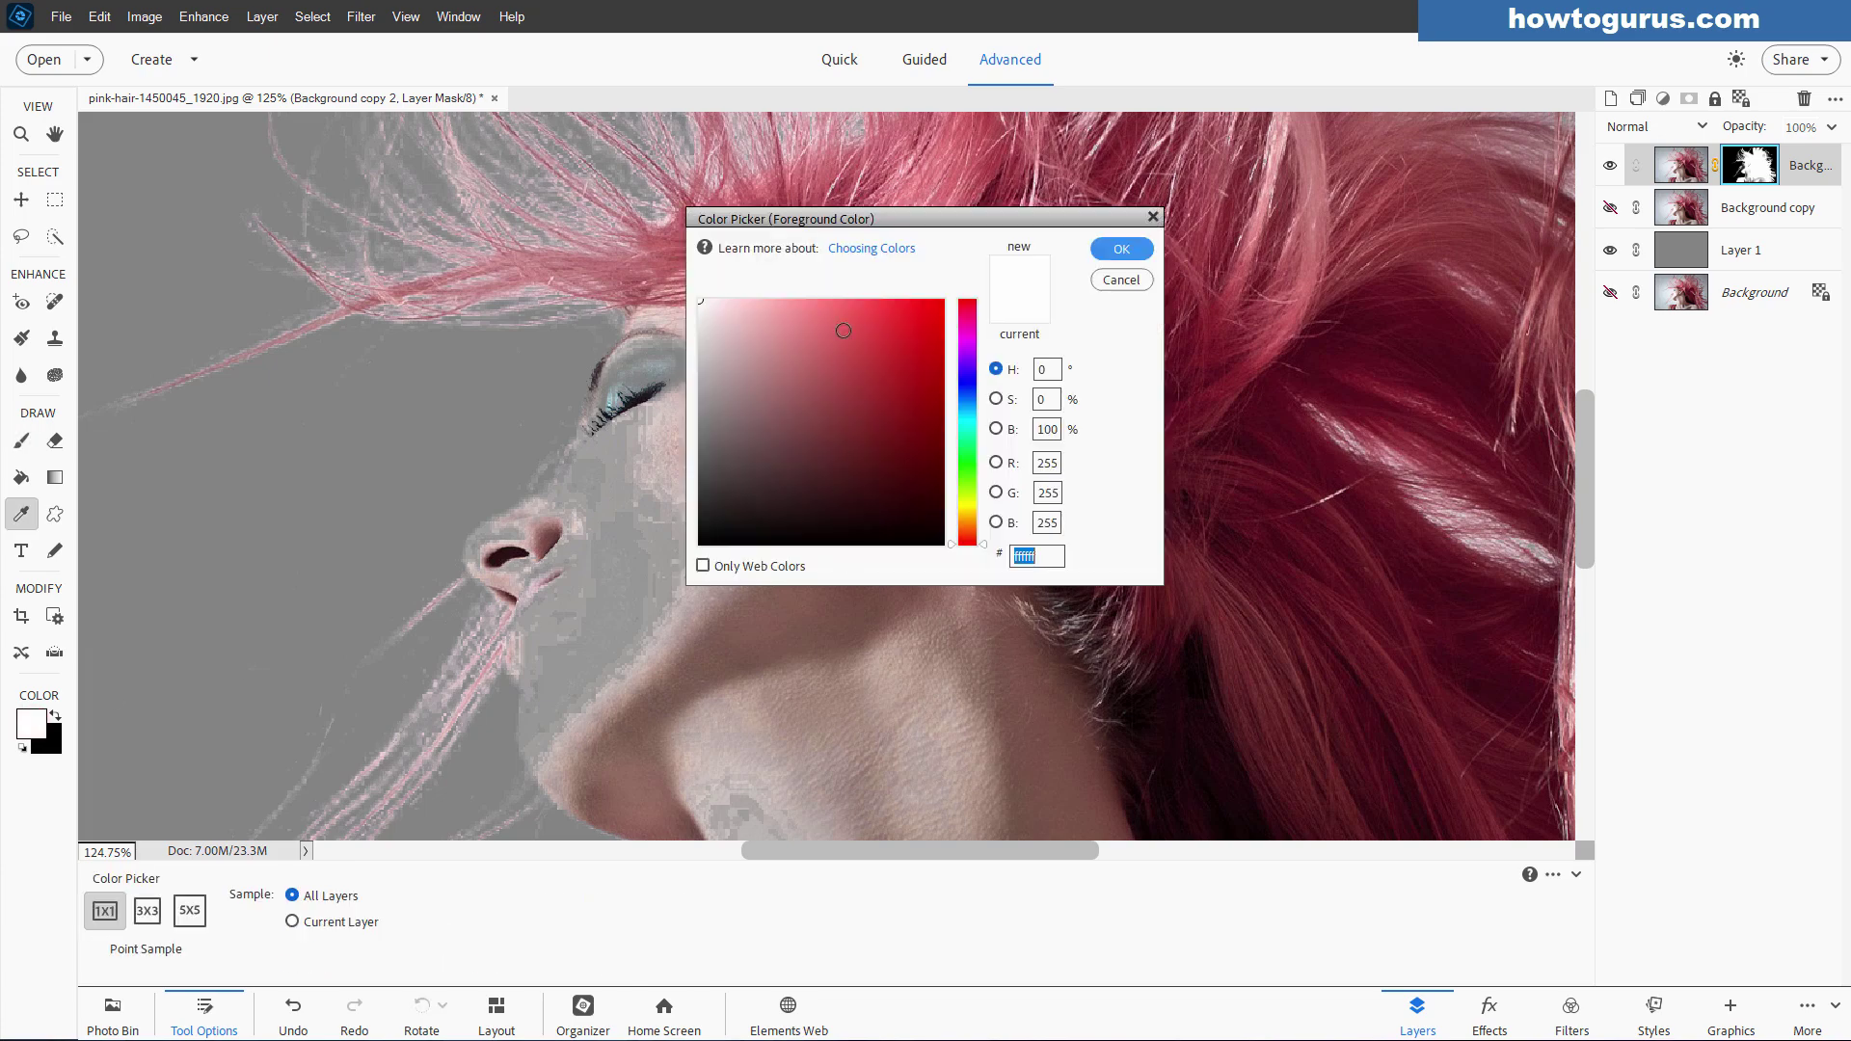
left_click(694, 306)
left_click(1119, 250)
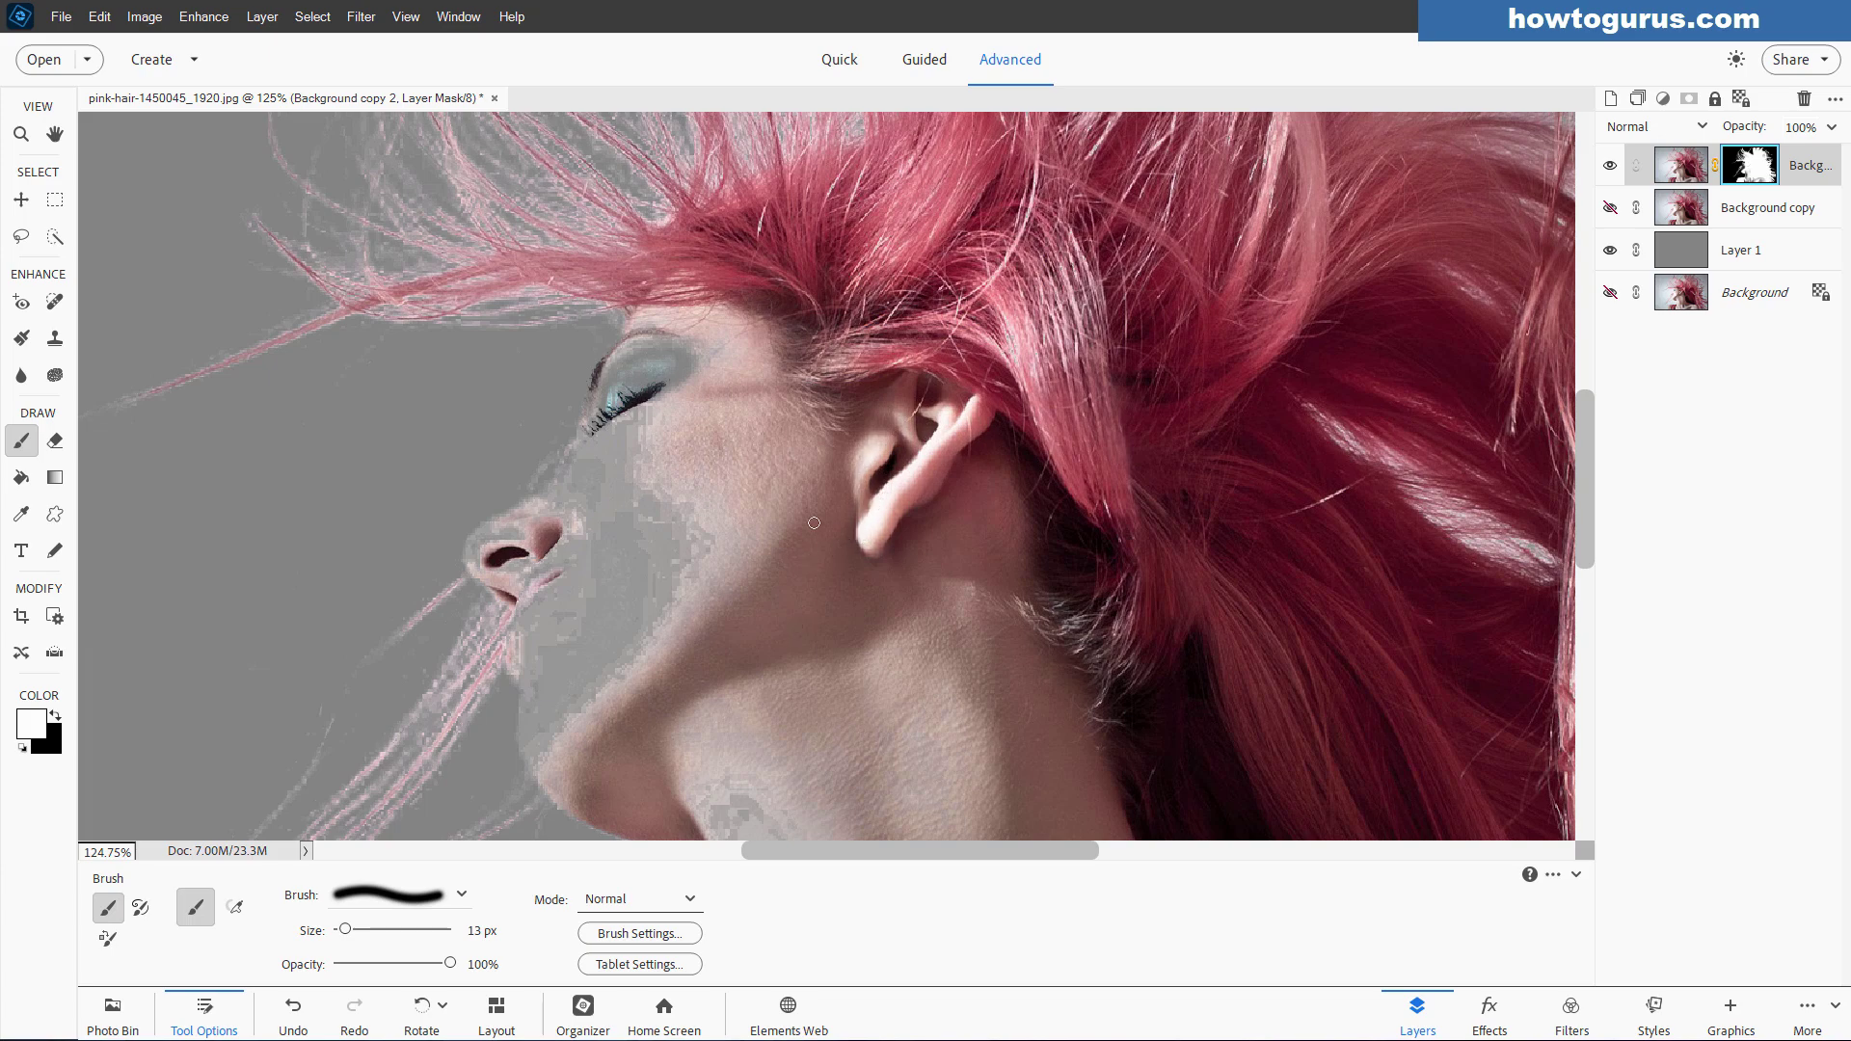
Step: Restore the cheek and face by painting white on the layer mask with a 45 px brush at 85% hardness
key("bracketright")
key("bracketright")
key("bracketright")
key("bracketright")
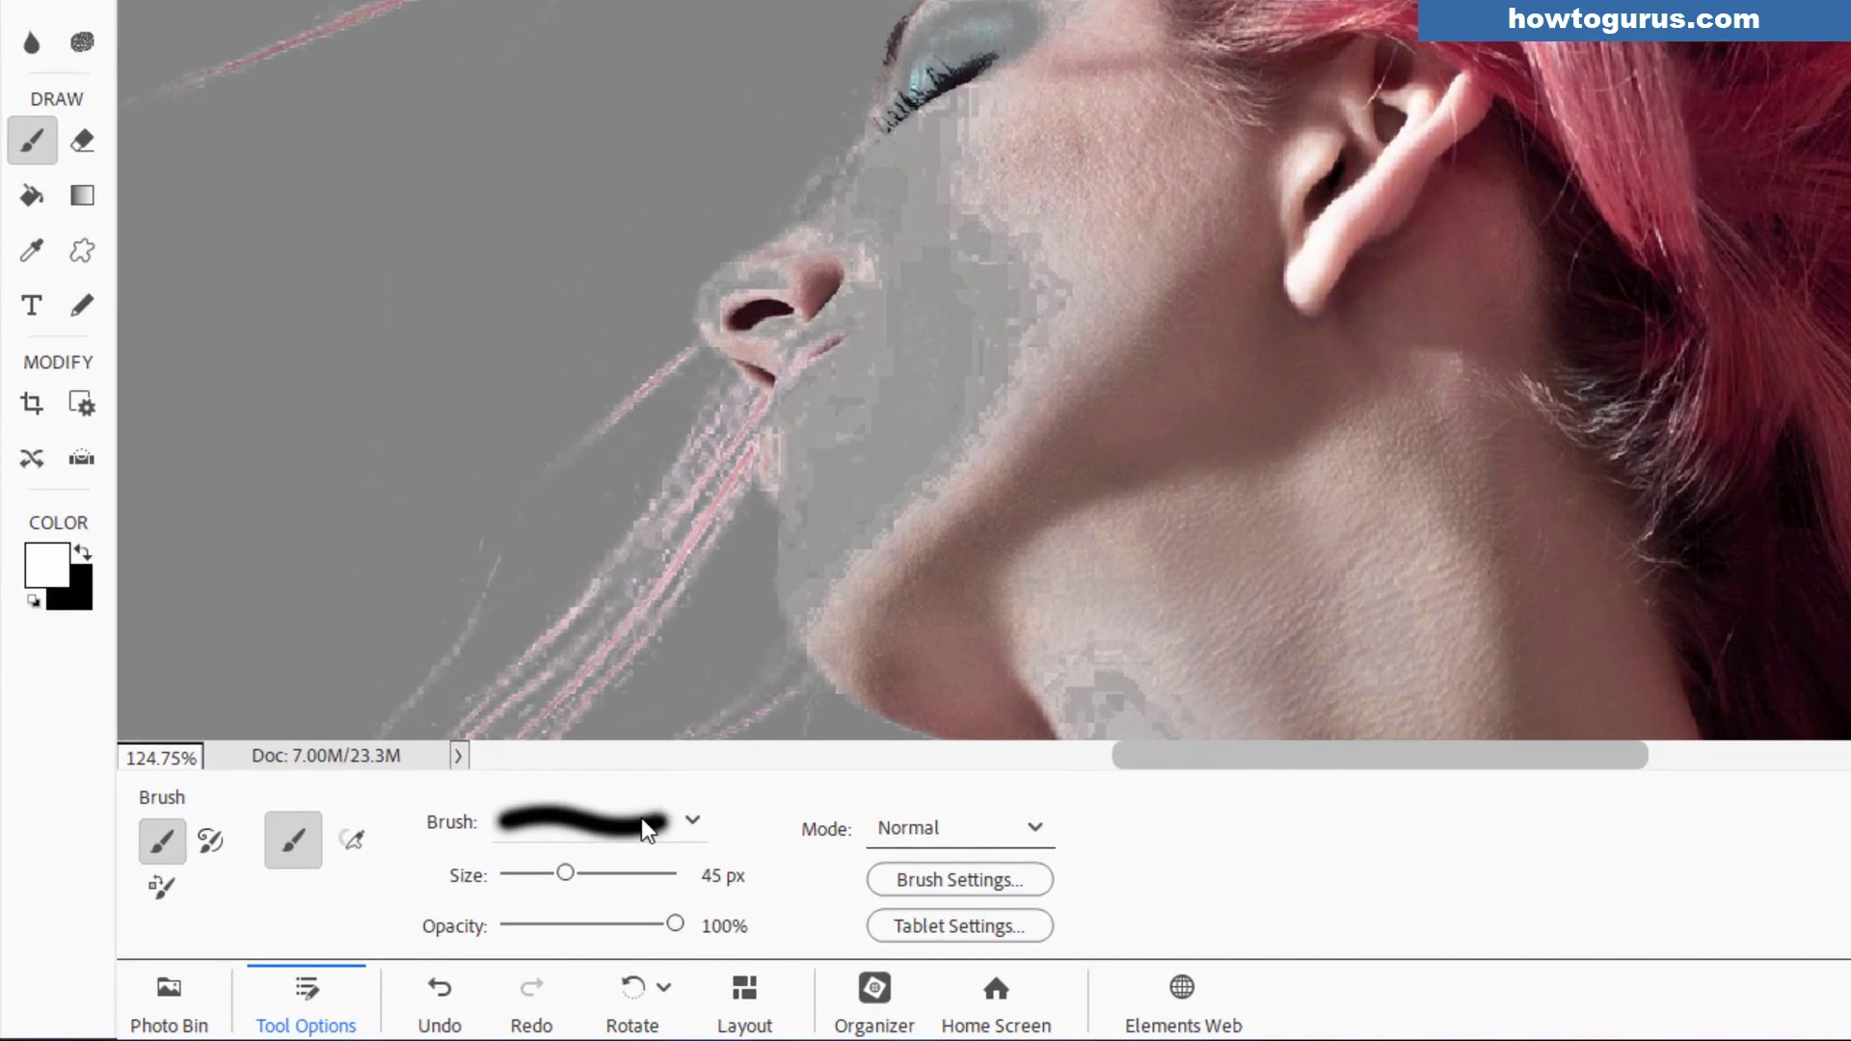
left_click(951, 880)
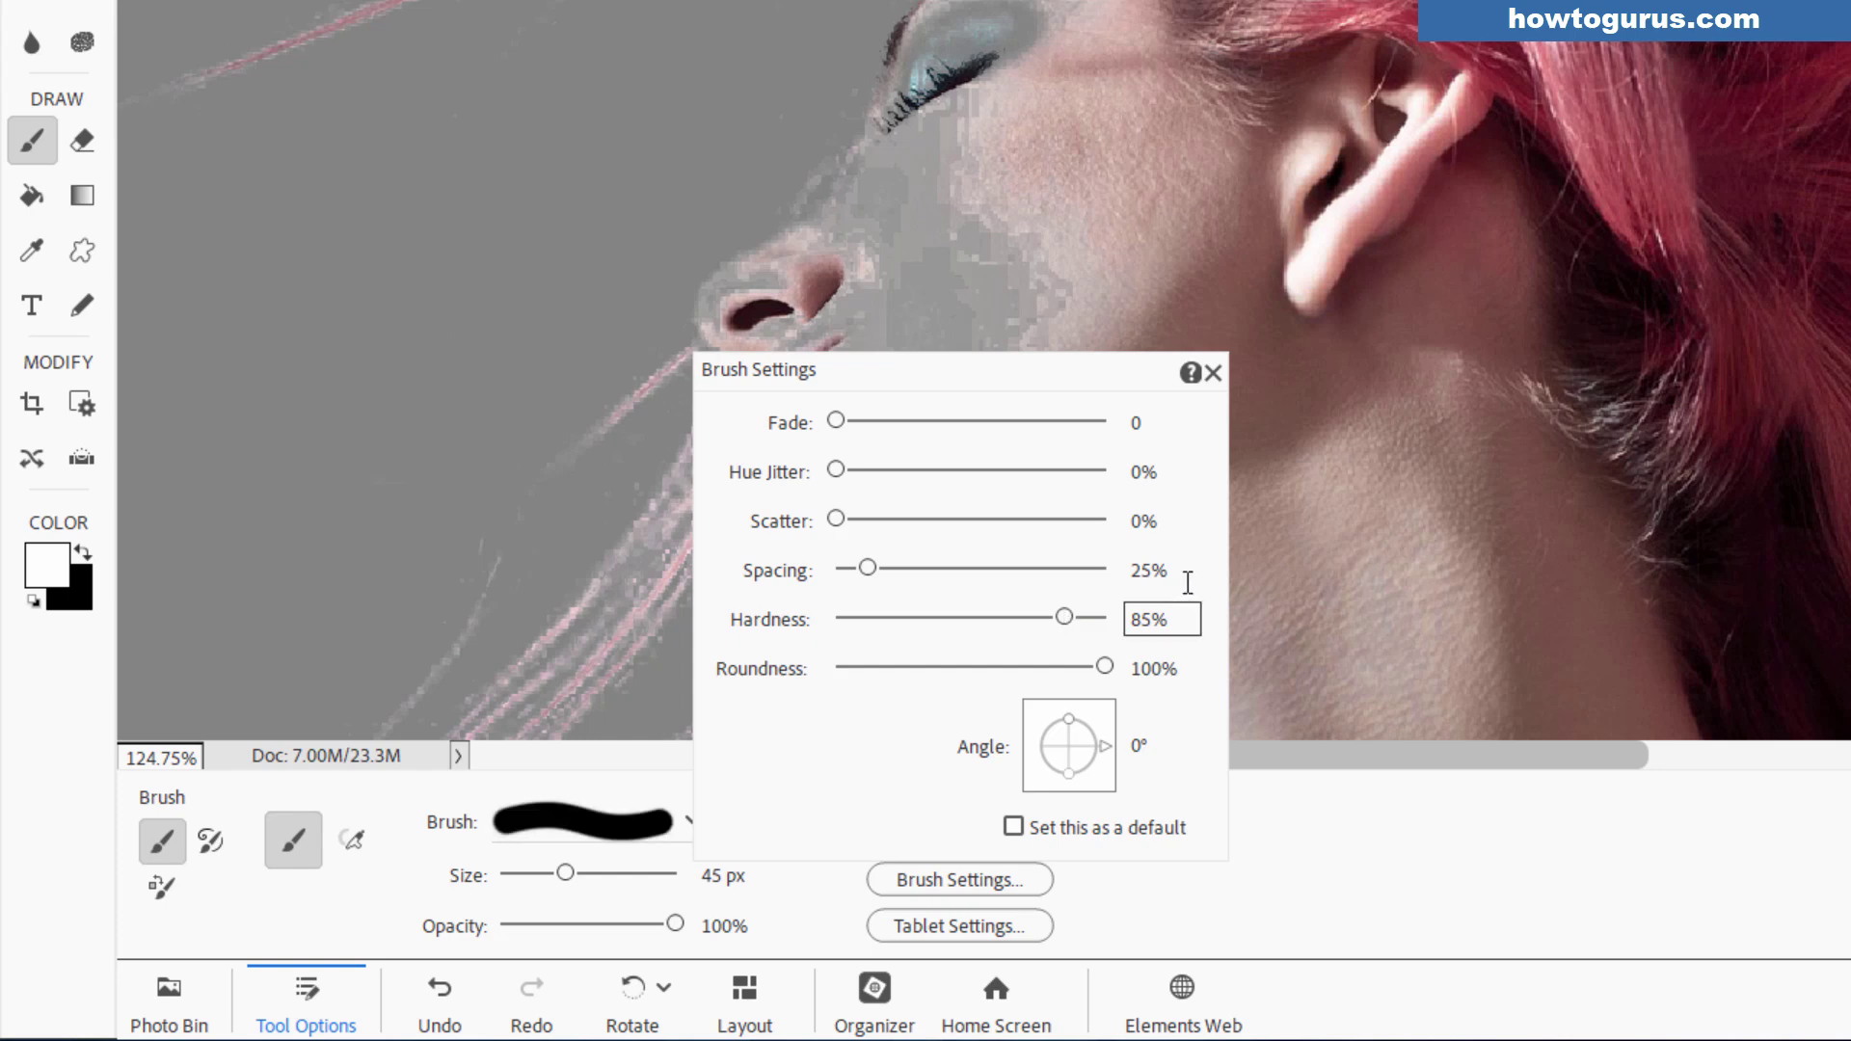
left_click(1213, 373)
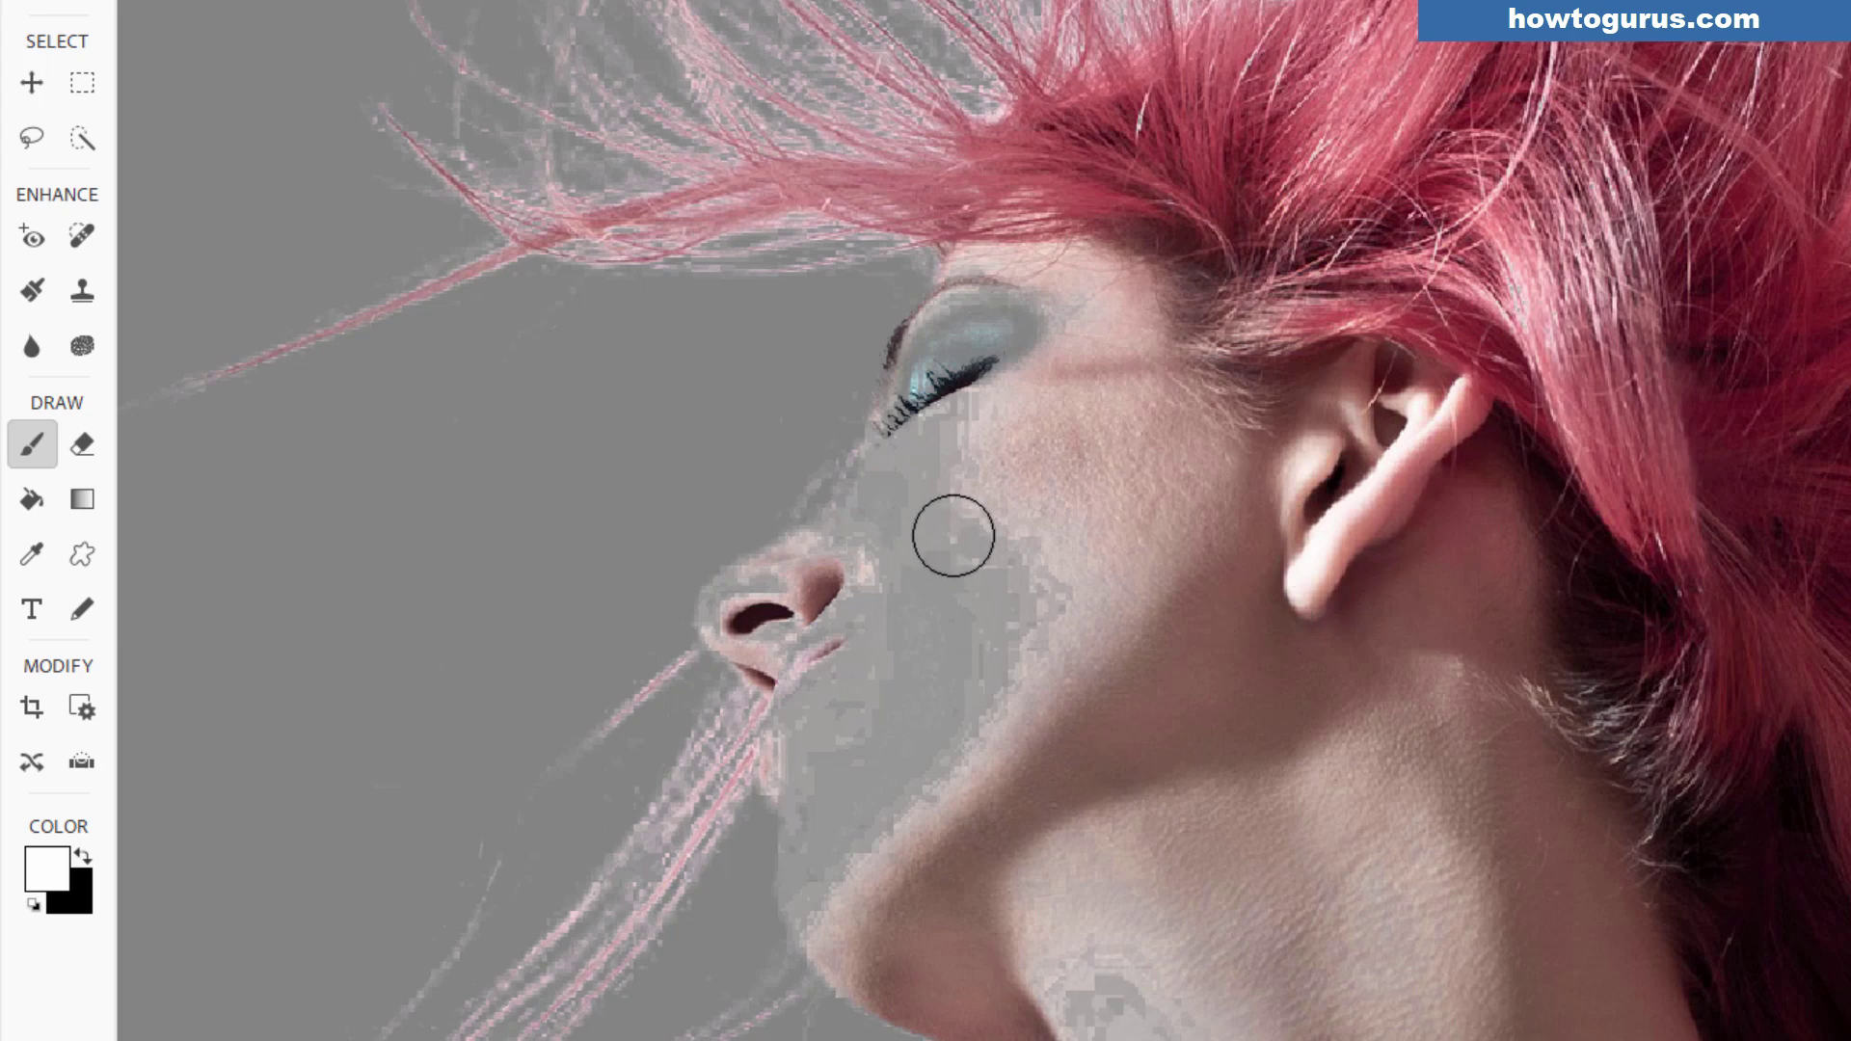
mouse_move(1004, 521)
left_mouse_down()
mouse_move(1009, 610)
mouse_move(1048, 562)
mouse_move(1072, 463)
mouse_move(972, 709)
mouse_move(937, 724)
mouse_move(979, 595)
mouse_move(1065, 591)
mouse_move(970, 803)
mouse_move(918, 806)
mouse_move(890, 593)
mouse_move(762, 605)
mouse_move(830, 699)
mouse_move(842, 877)
mouse_move(885, 885)
mouse_move(938, 822)
mouse_move(1017, 903)
mouse_move(1119, 877)
mouse_move(1241, 880)
left_mouse_up()
mouse_move(968, 660)
left_mouse_down()
mouse_move(880, 551)
mouse_move(927, 381)
mouse_move(964, 323)
mouse_move(1040, 305)
mouse_move(983, 297)
mouse_move(1077, 300)
mouse_move(967, 496)
left_mouse_up()
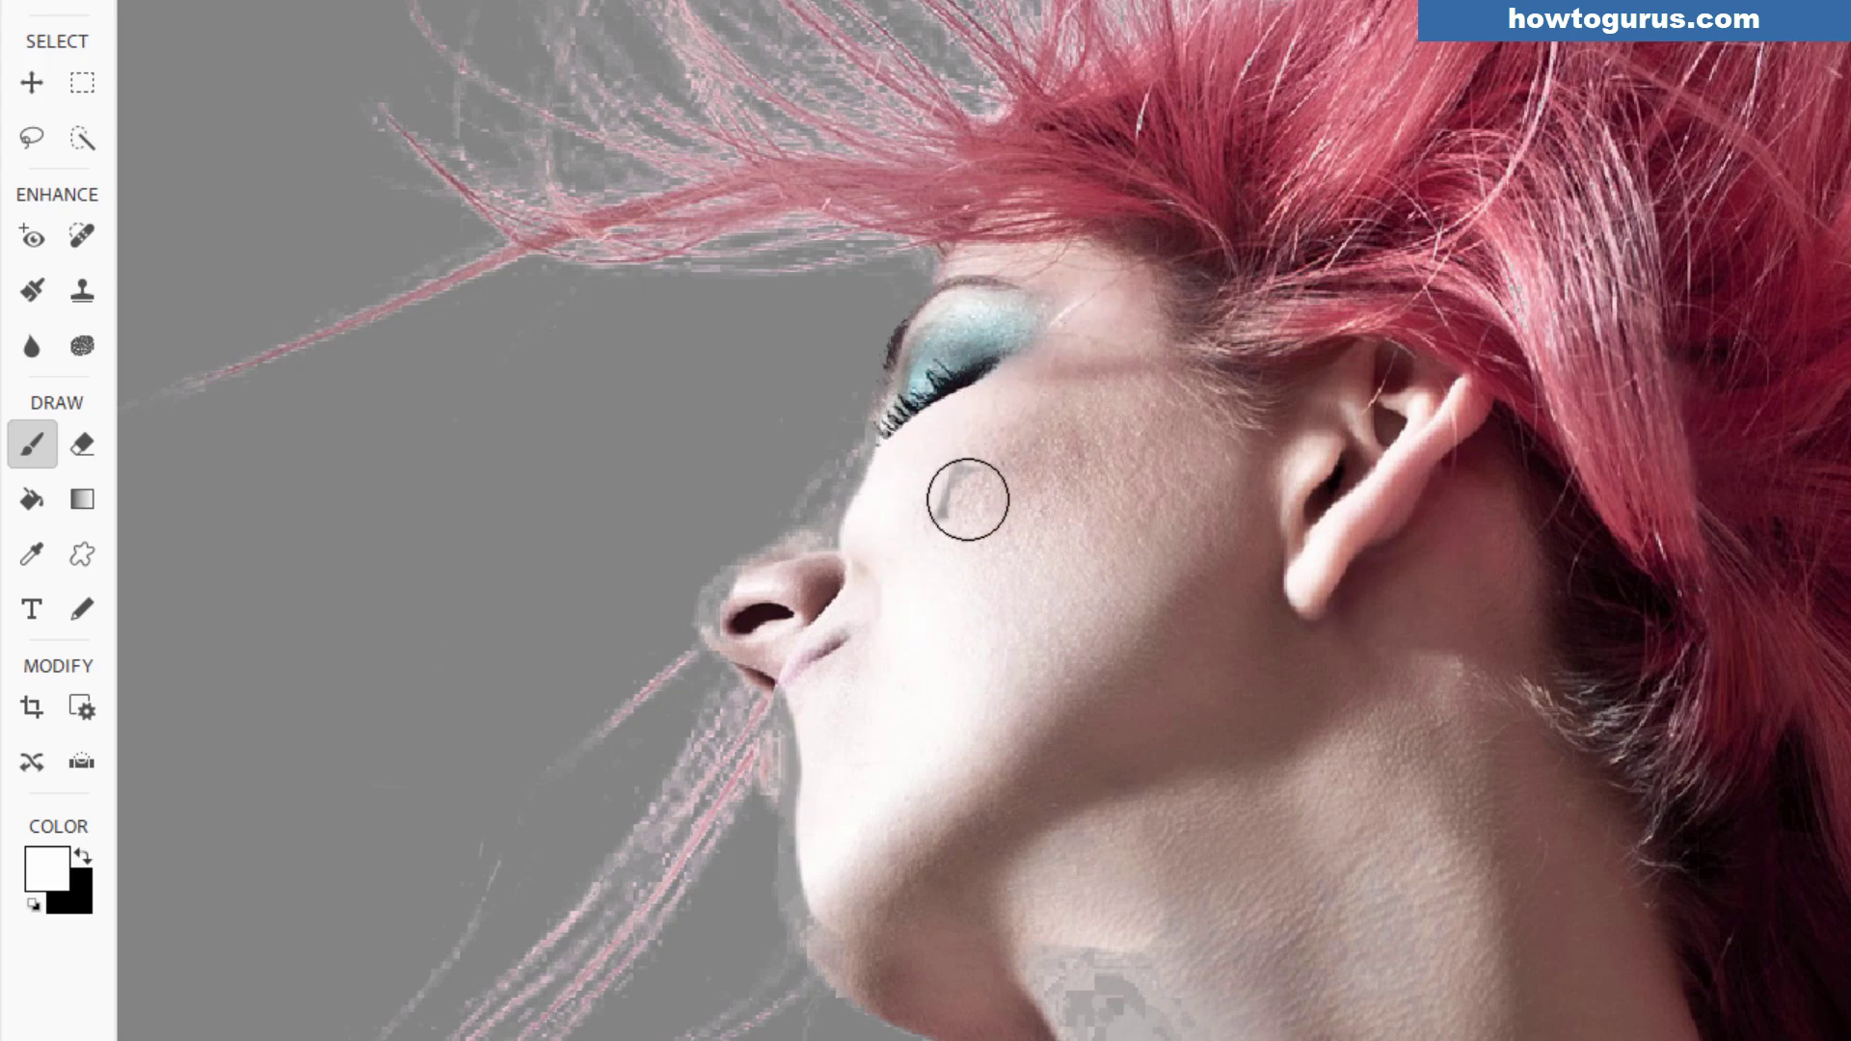
Step: Restore the missing areas of the neck, chest and shoulder by painting white on the layer mask
key("space")
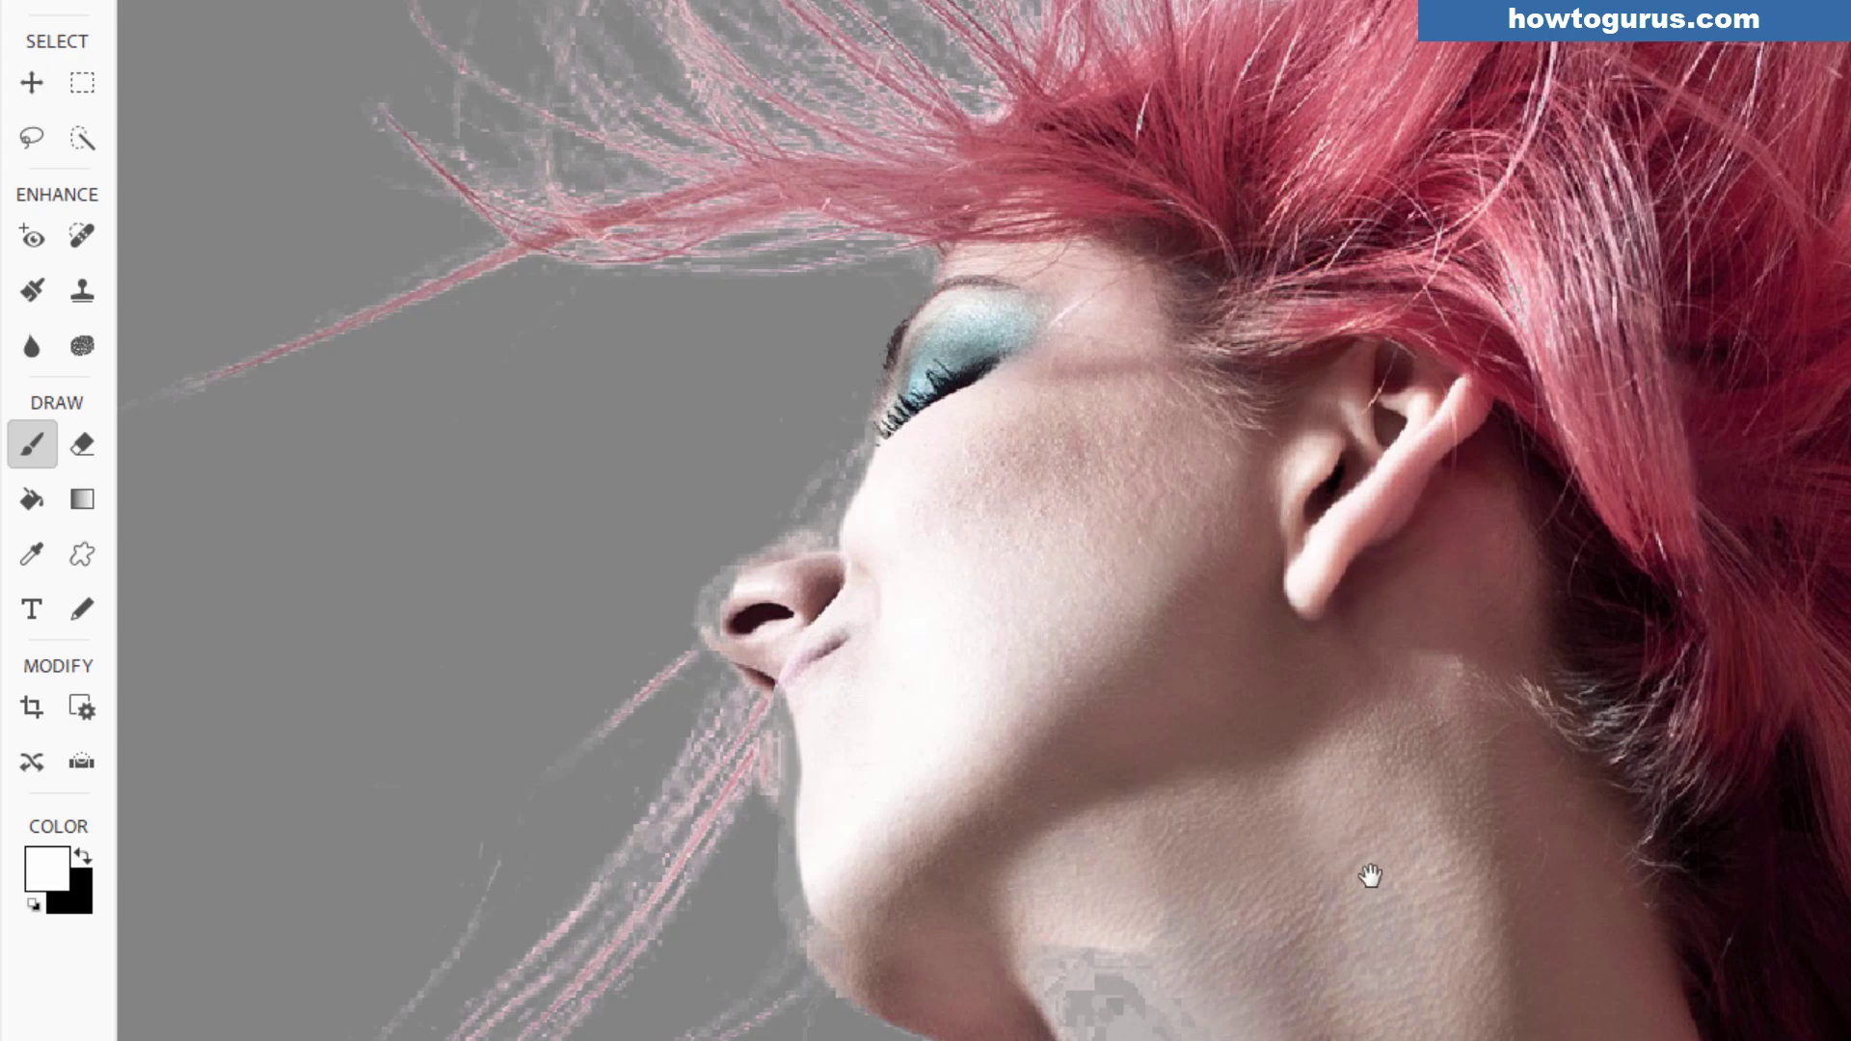
left_click_drag(1369, 879, 1340, 252)
left_click_drag(1368, 485, 1384, 283)
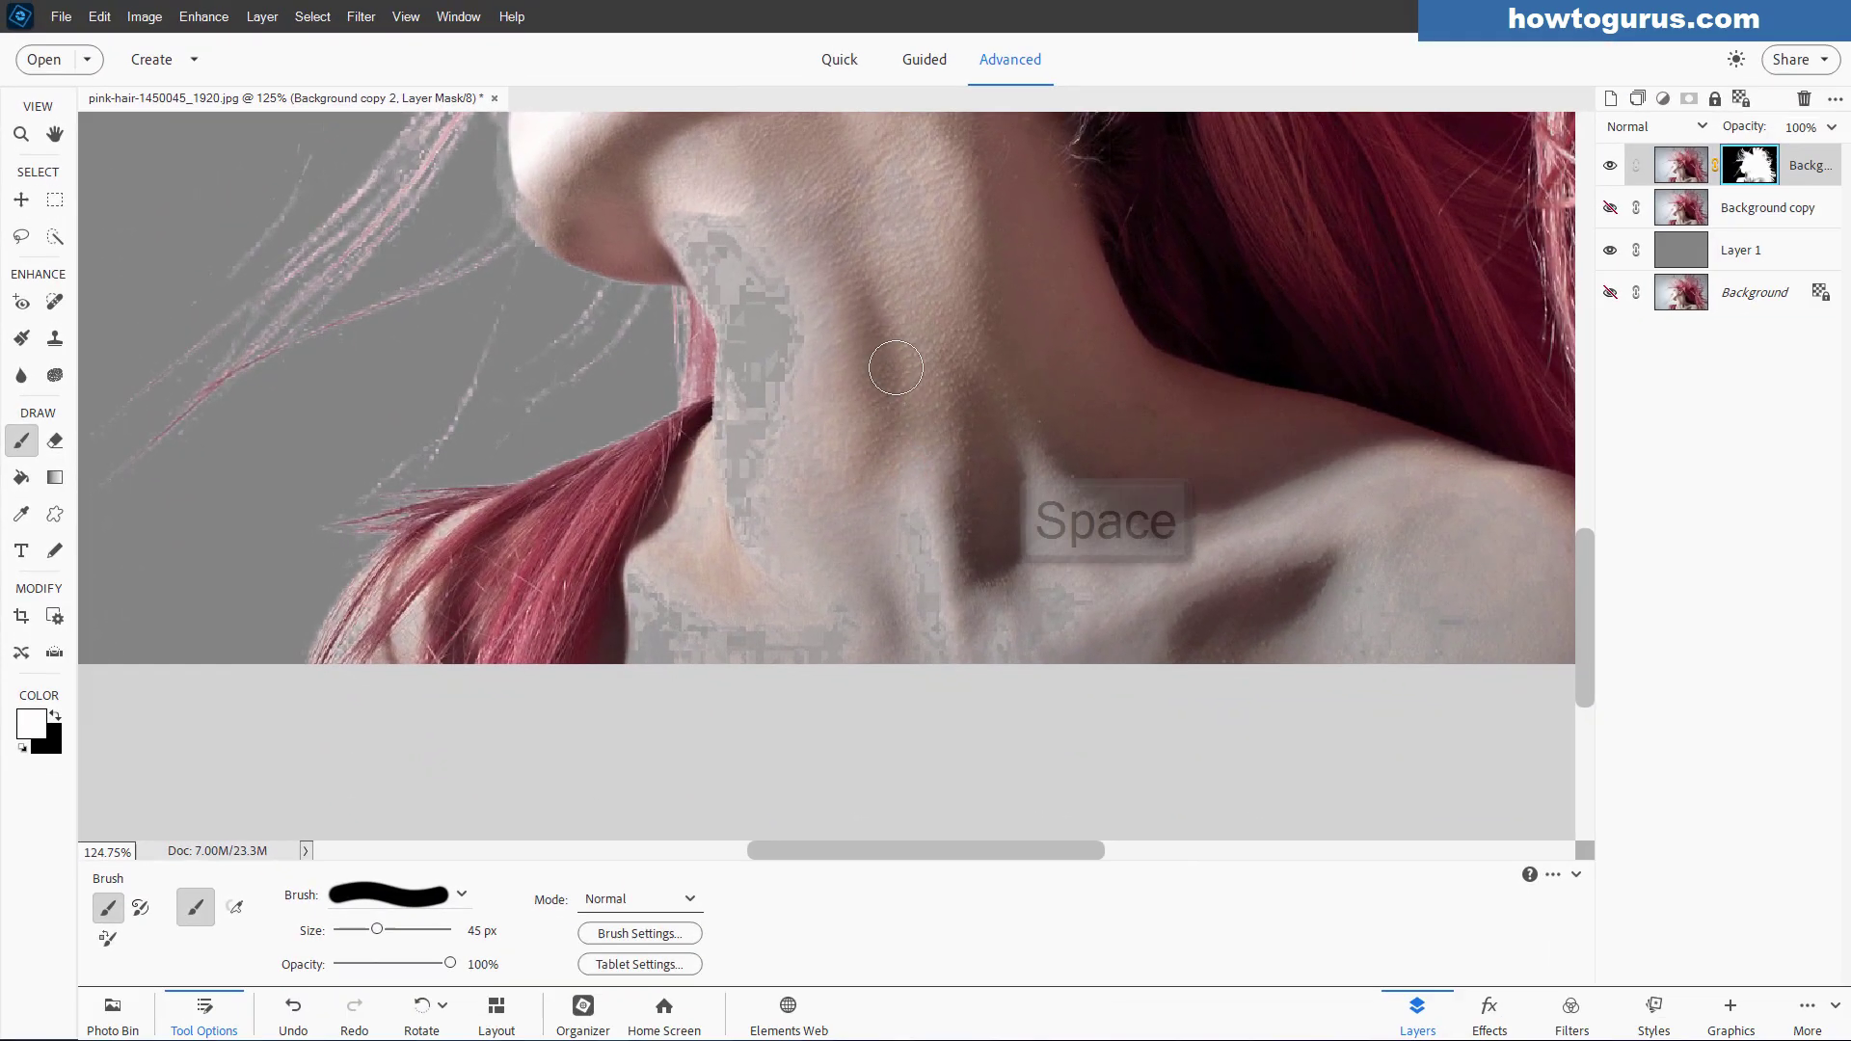
key("space")
mouse_move(1035, 294)
left_mouse_down()
mouse_move(1057, 542)
mouse_move(1036, 277)
left_mouse_up()
left_click_drag(864, 304, 773, 273)
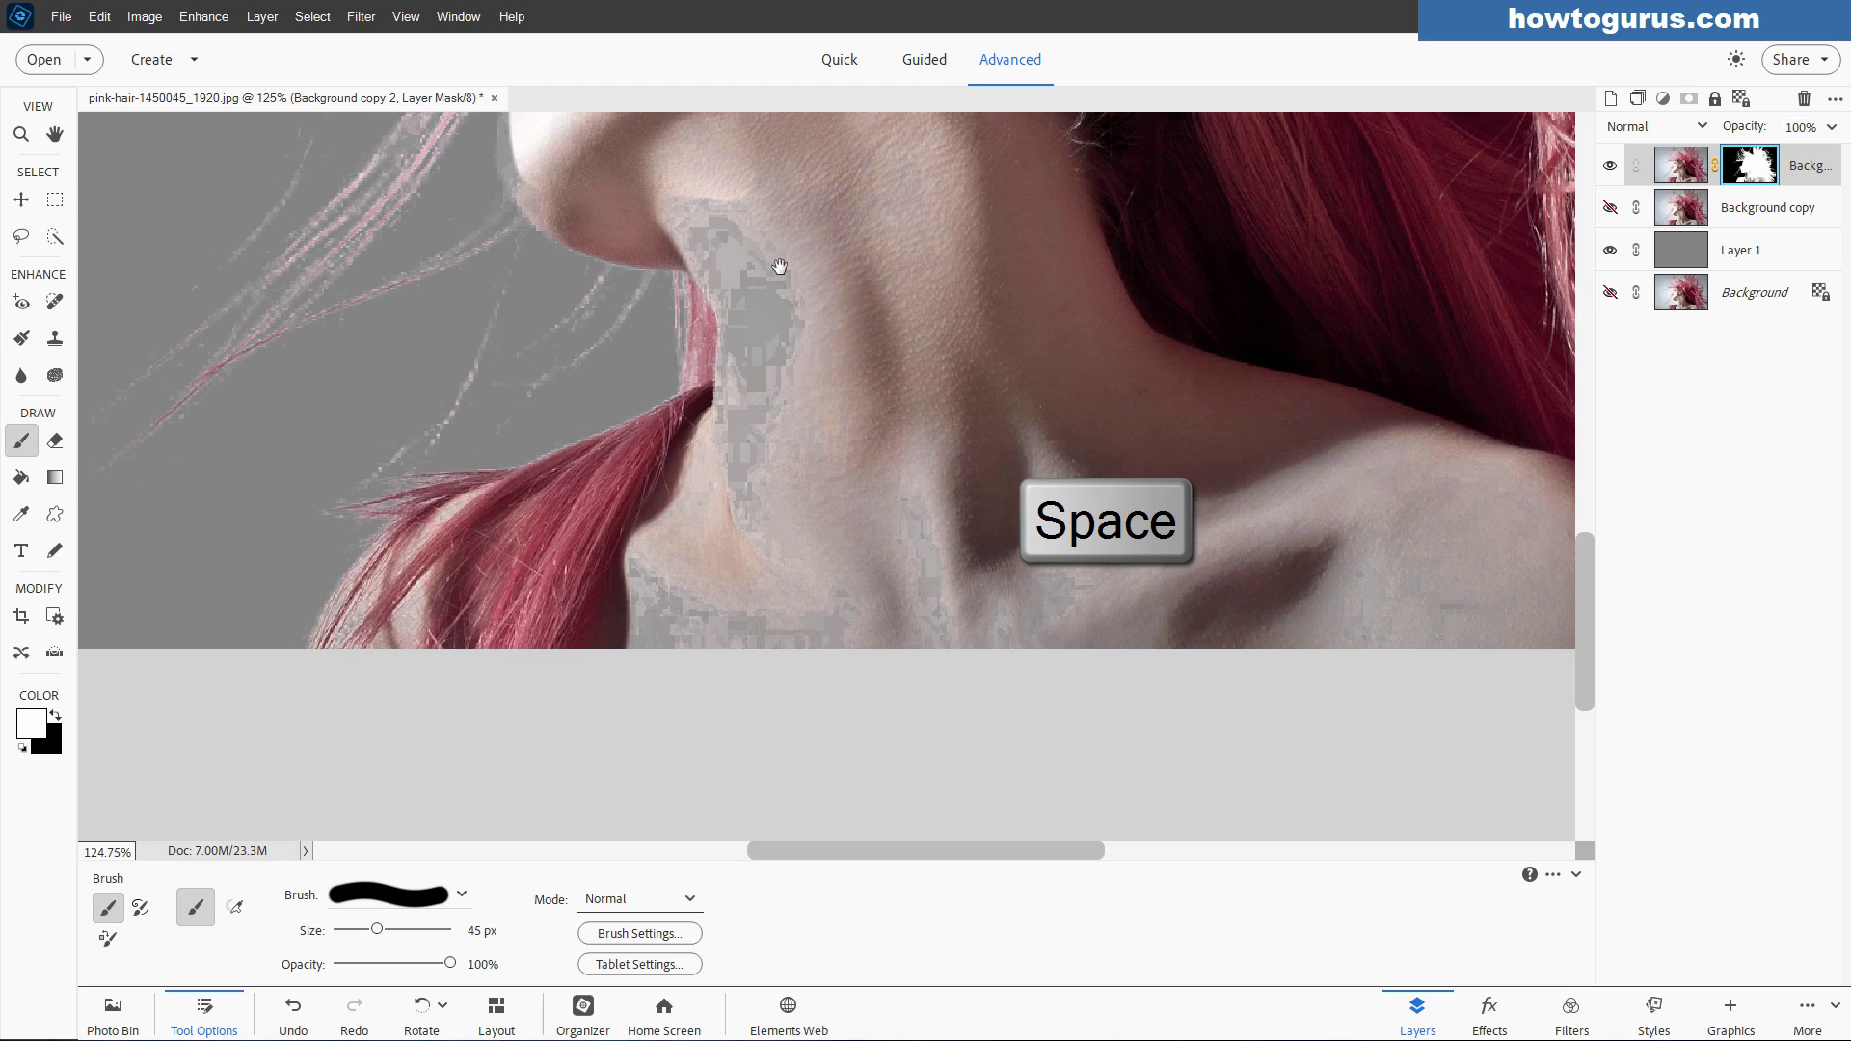
mouse_move(680, 200)
left_mouse_down()
mouse_move(711, 248)
mouse_move(731, 209)
mouse_move(769, 248)
mouse_move(752, 392)
mouse_move(732, 360)
mouse_move(802, 388)
mouse_move(719, 530)
mouse_move(768, 587)
mouse_move(971, 530)
mouse_move(1236, 519)
mouse_move(1314, 649)
mouse_move(1401, 616)
mouse_move(1202, 500)
left_mouse_up()
left_click_drag(1293, 569, 808, 552)
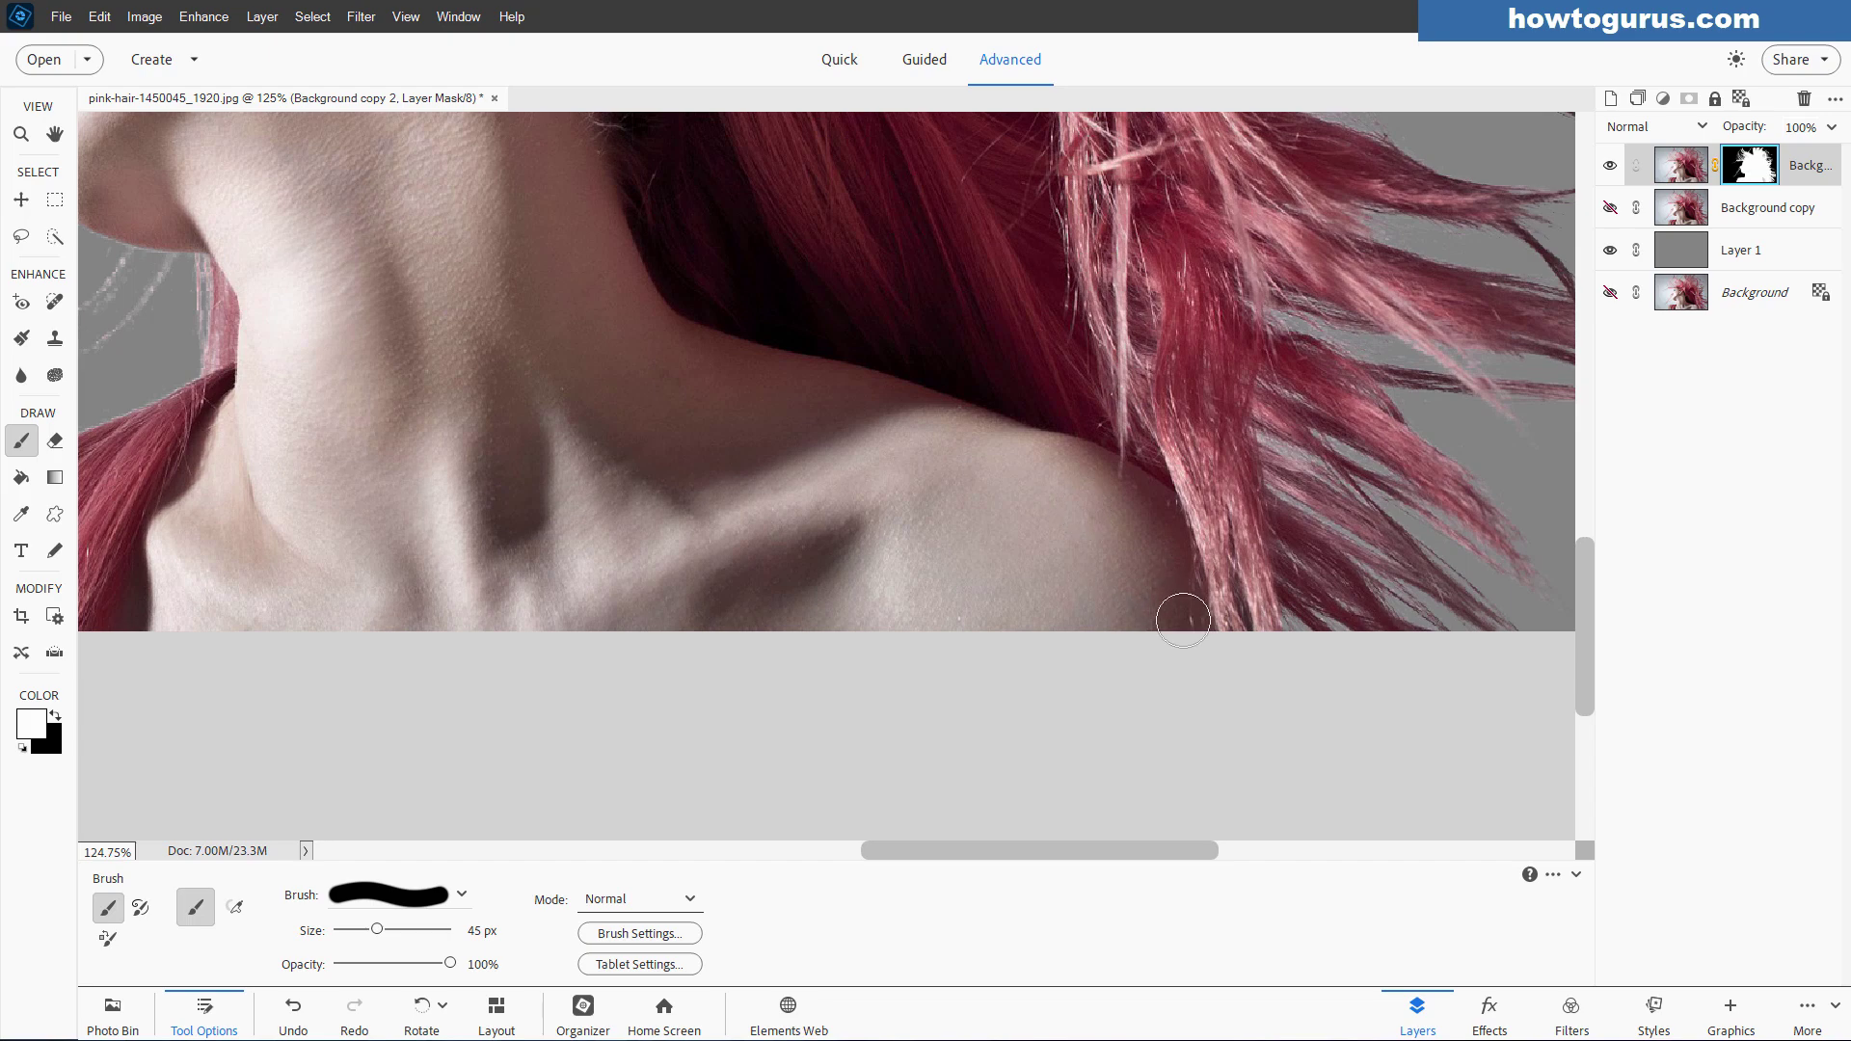
Step: Paint white on the layer mask along the profile to restore the edges of the lips, chin and nose
left_click_drag(430, 327, 900, 604)
left_click_drag(715, 443, 1070, 557)
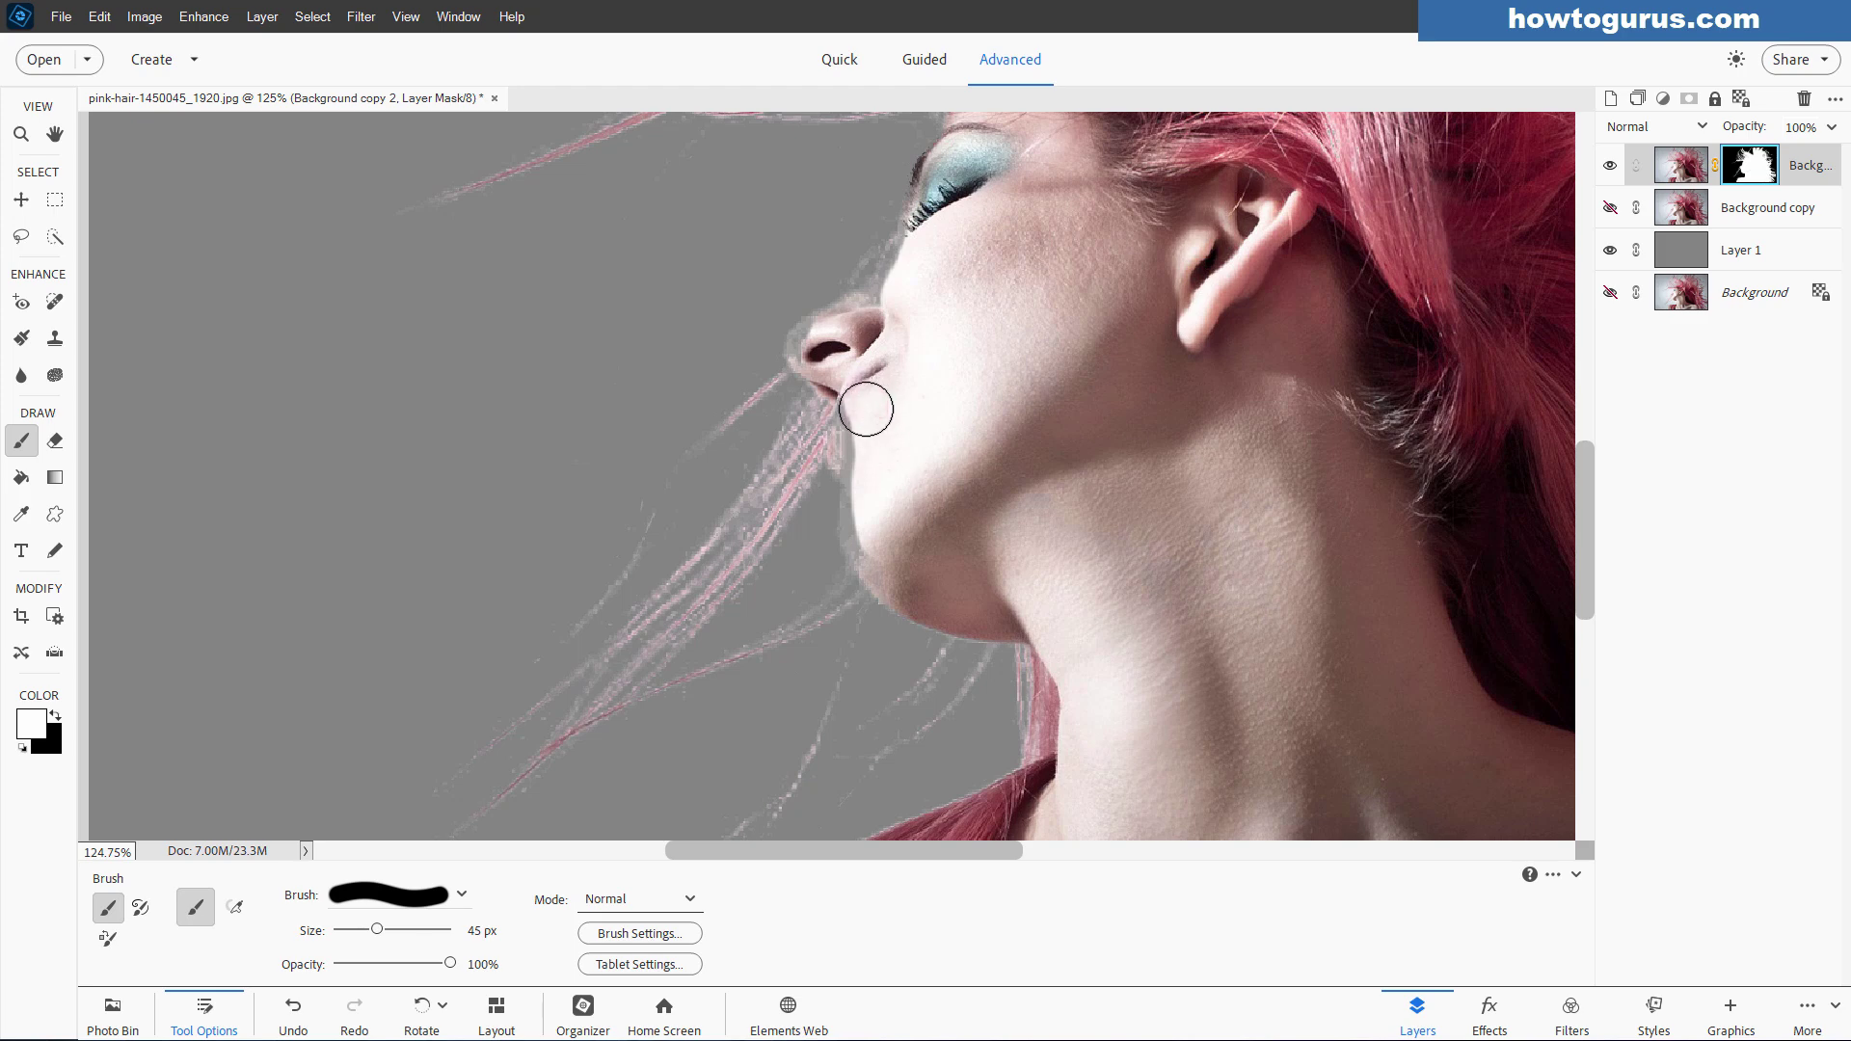
left_click_drag(865, 408, 871, 459)
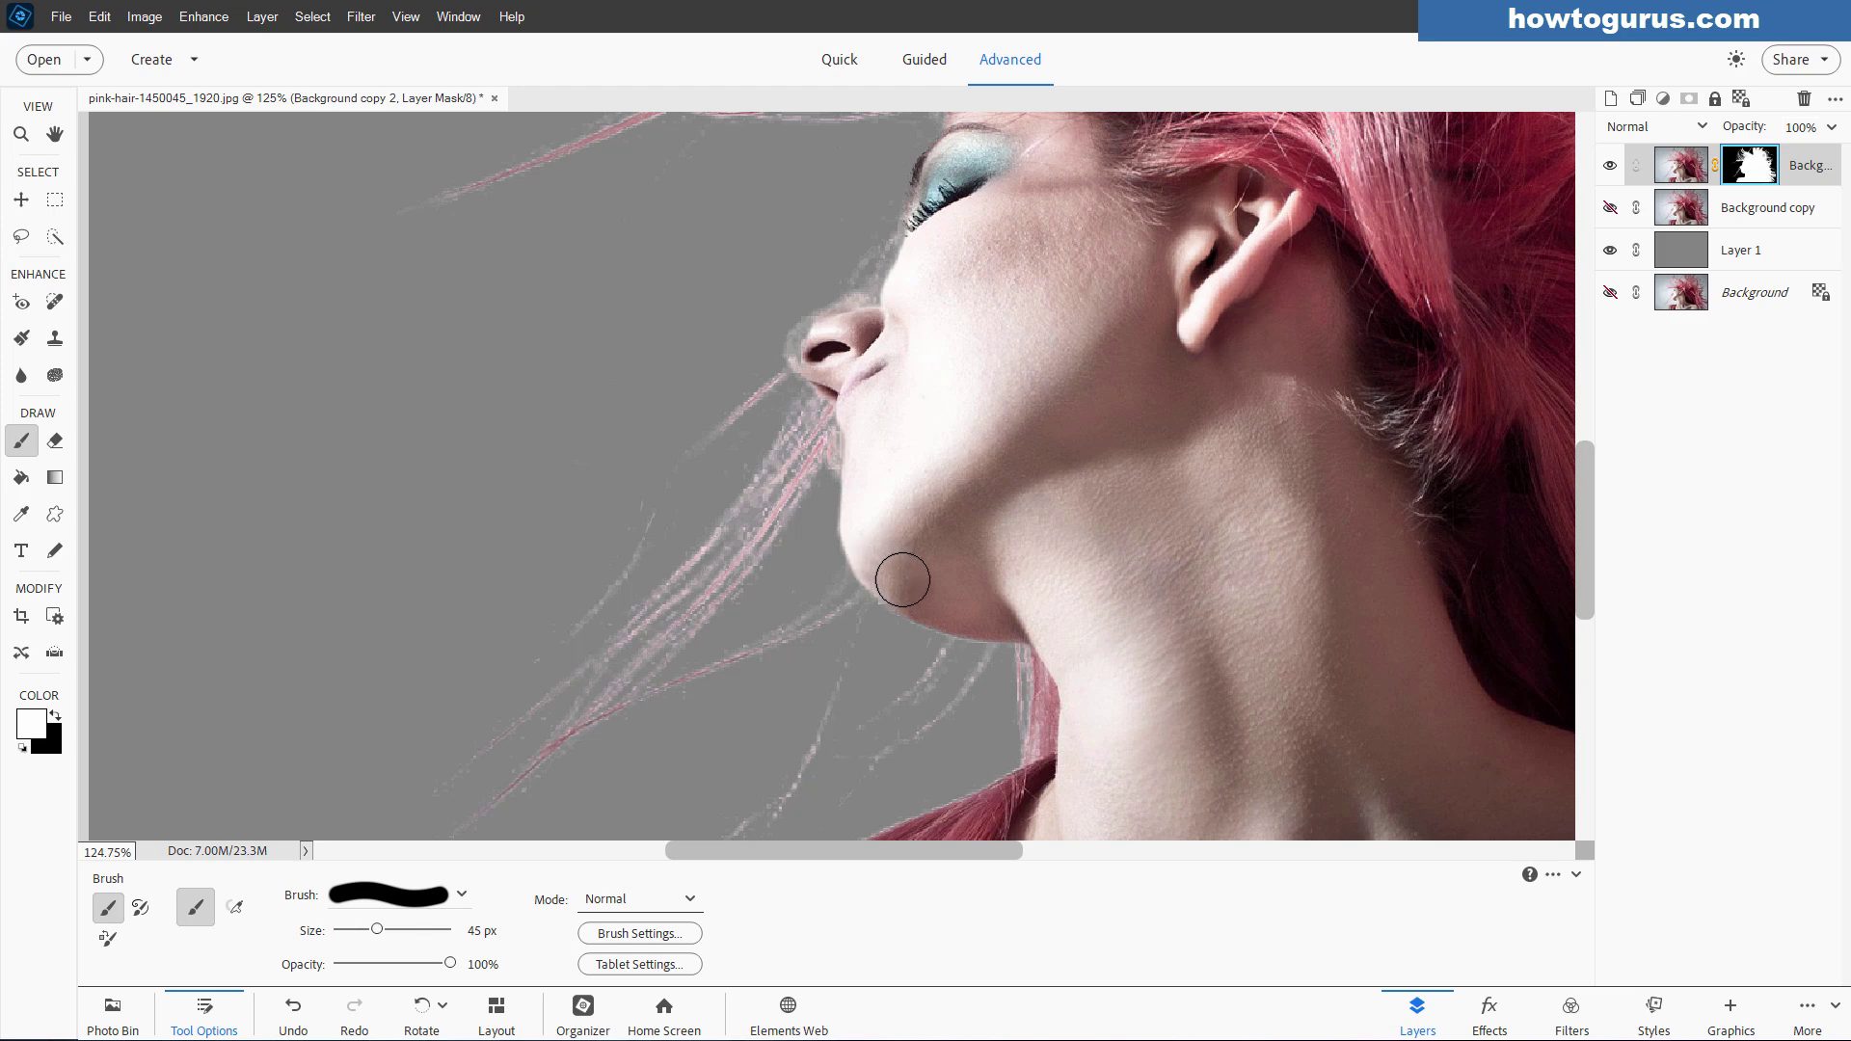
left_click_drag(933, 452, 975, 537)
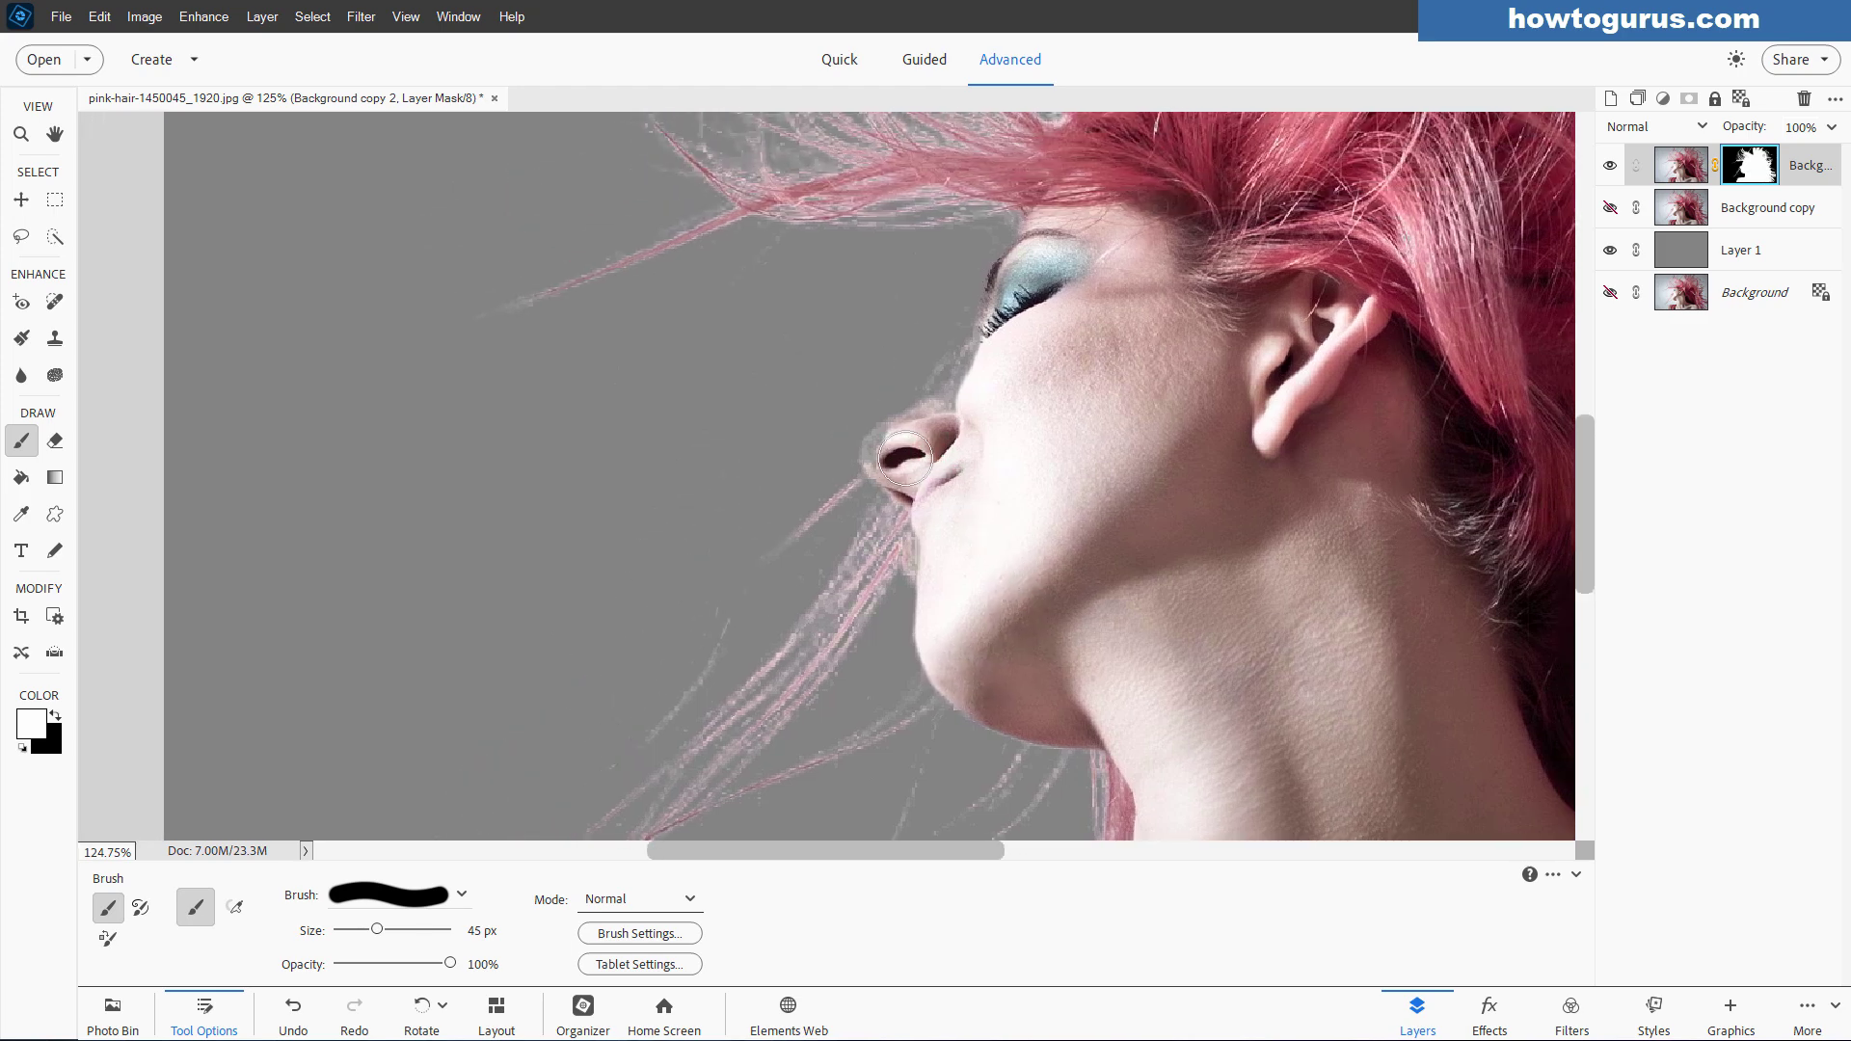
mouse_move(918, 468)
left_mouse_down()
mouse_move(882, 444)
mouse_move(1005, 375)
mouse_move(996, 359)
mouse_move(979, 398)
mouse_move(1021, 291)
mouse_move(981, 434)
left_mouse_up()
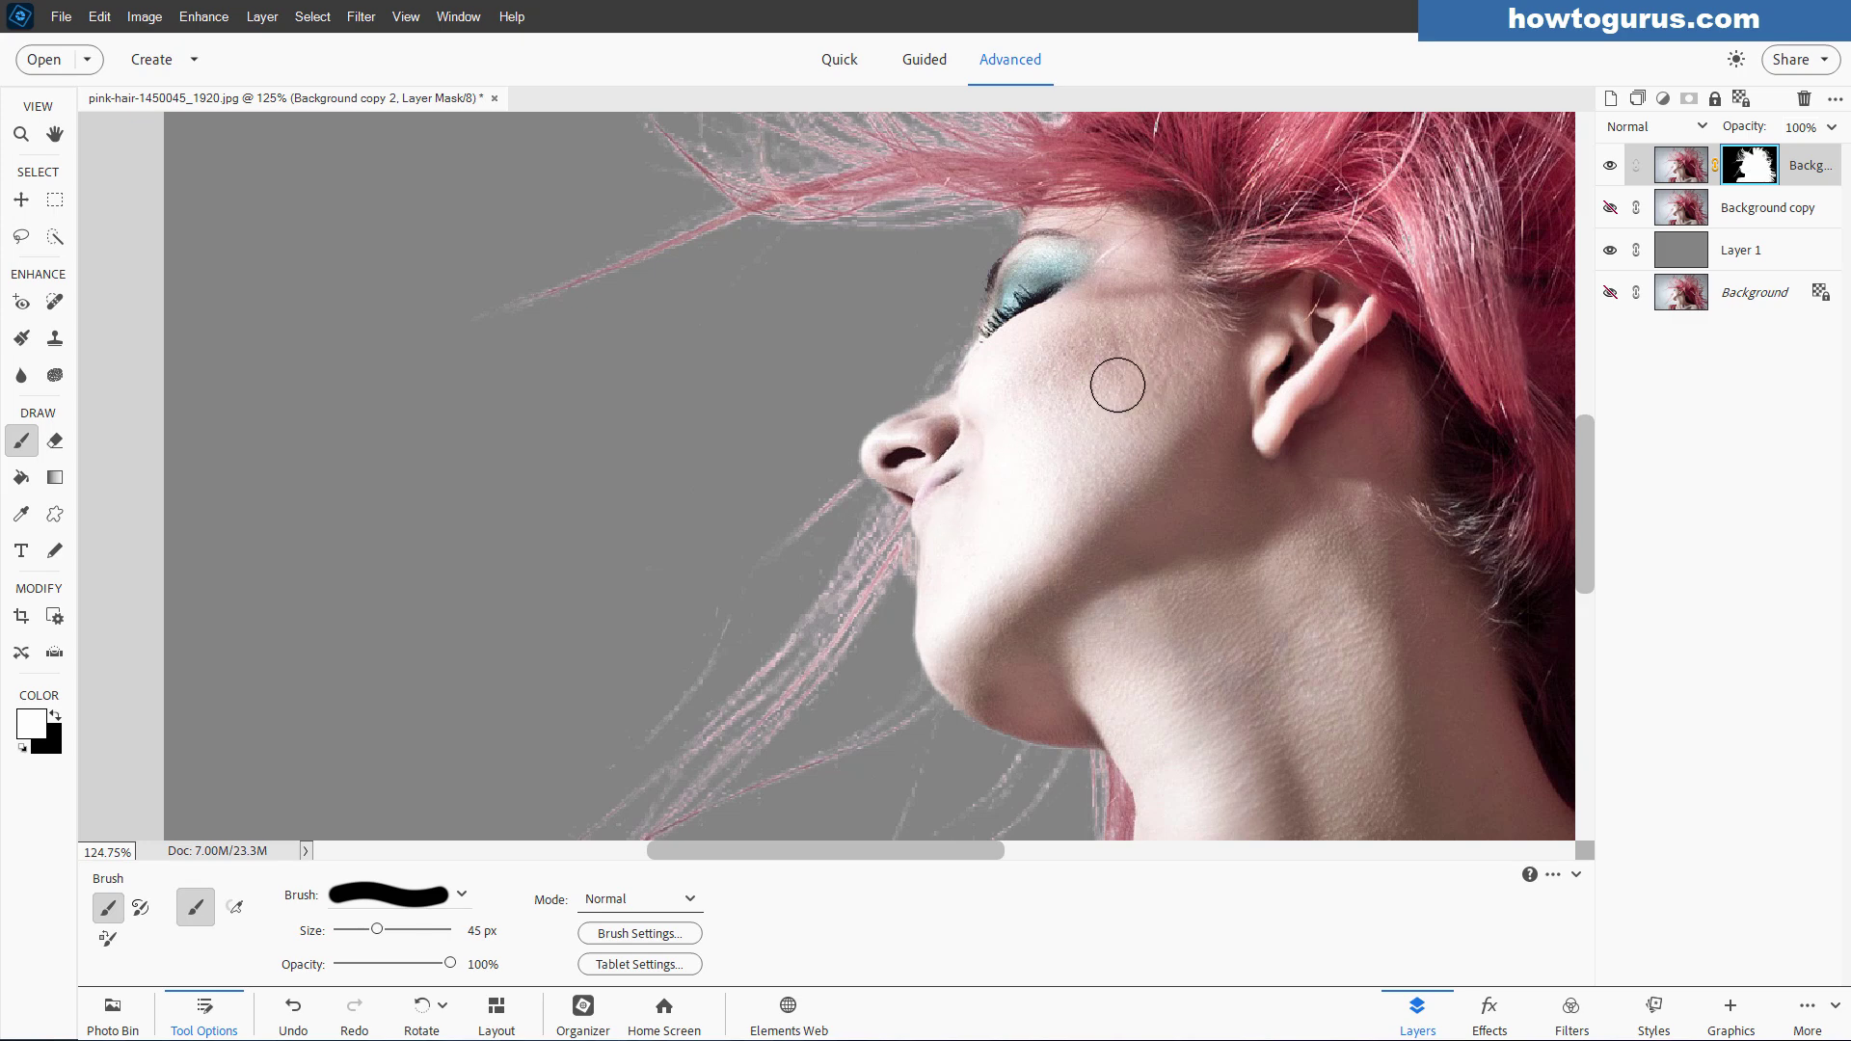
Step: Paint black on the layer mask to remove the stray patch and fringe between the nose and brow
left_click(912, 386)
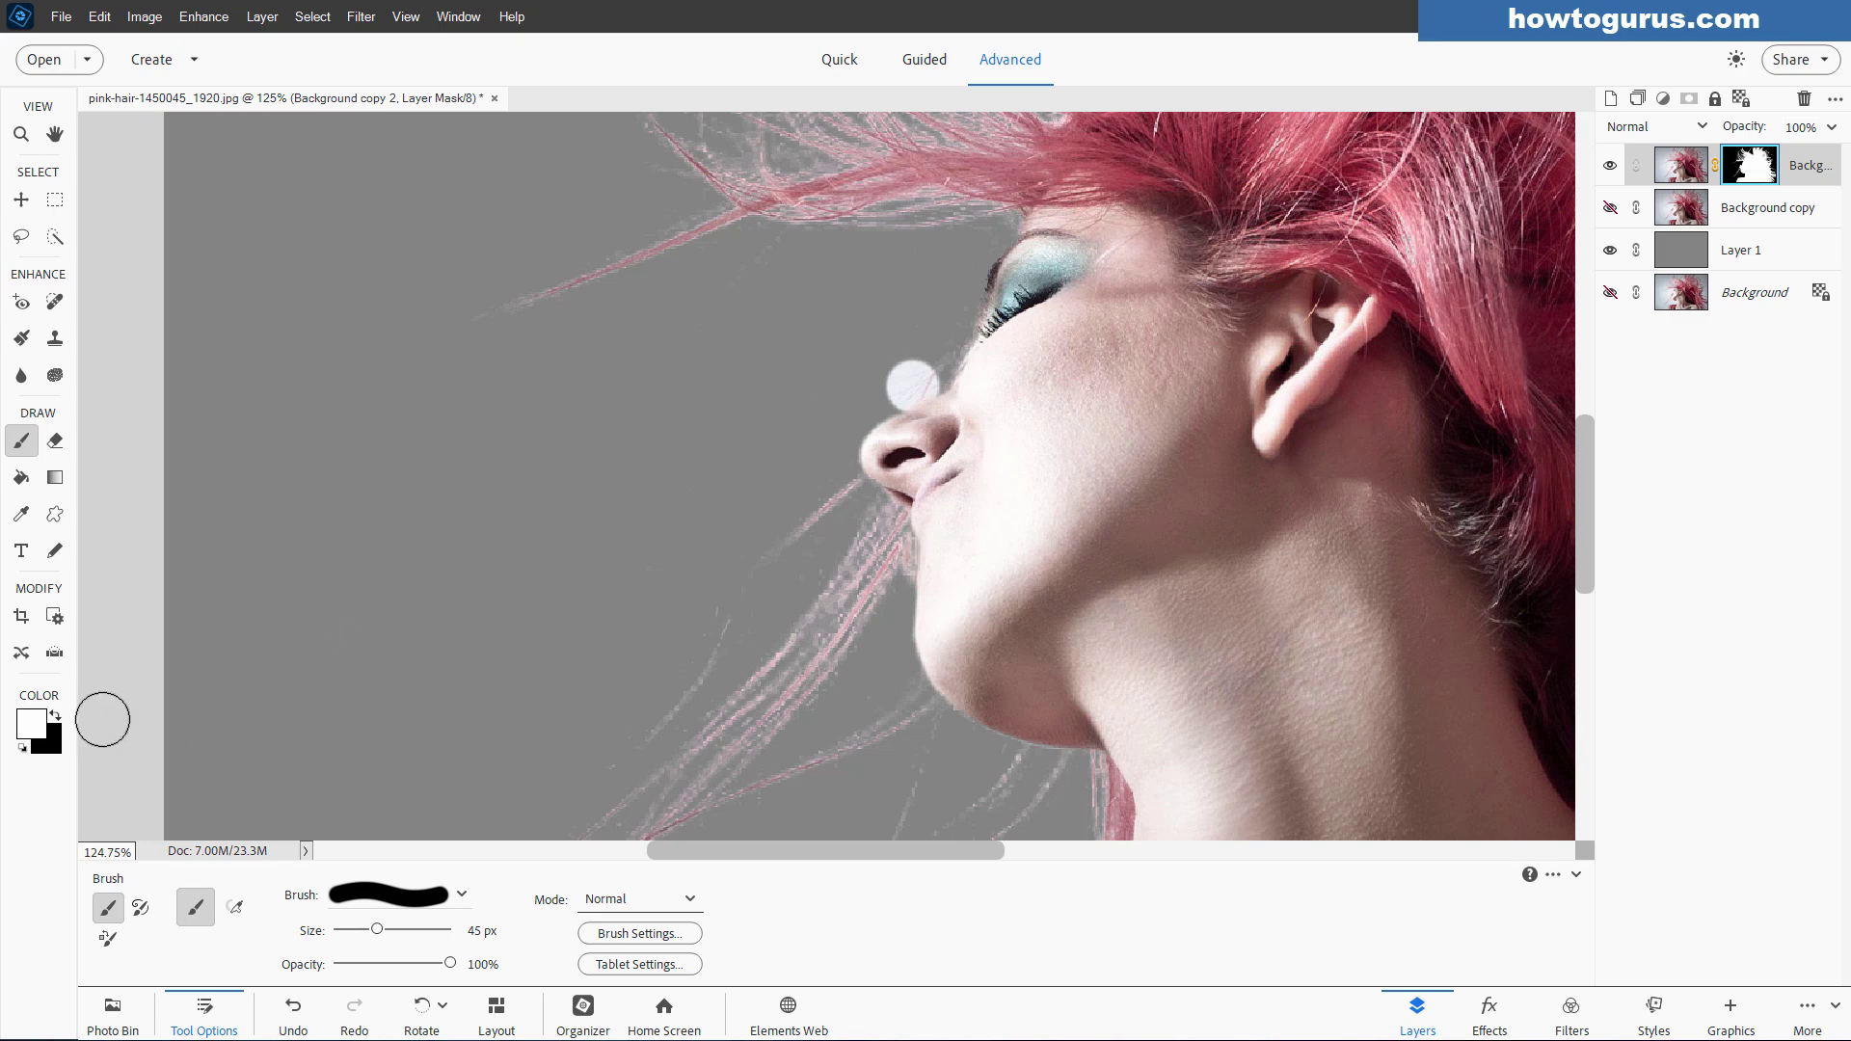
left_click(55, 714)
mouse_move(929, 351)
left_mouse_down()
mouse_move(883, 379)
mouse_move(937, 351)
mouse_move(888, 387)
mouse_move(933, 368)
mouse_move(949, 303)
left_mouse_up()
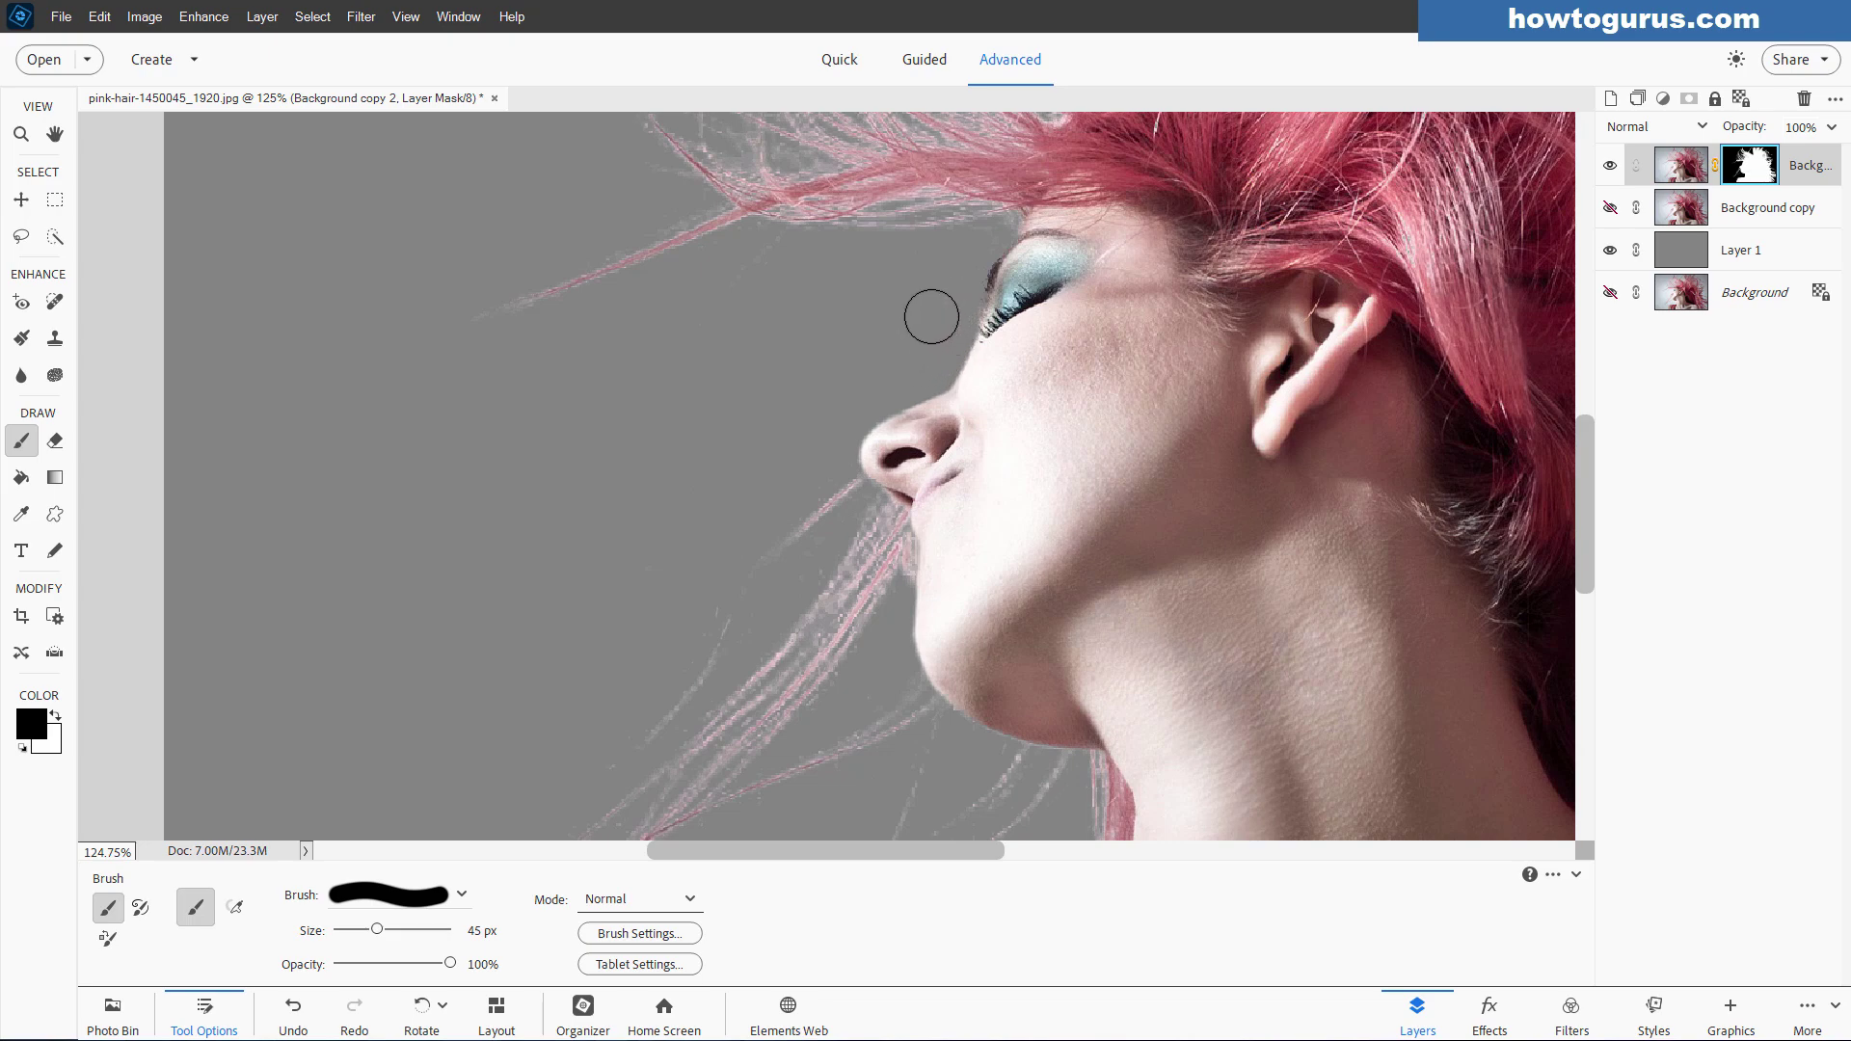
Step: Hide the gray Layer 1, then select the original Background layer and make it visible
key("space")
left_click_drag(1133, 356, 956, 592)
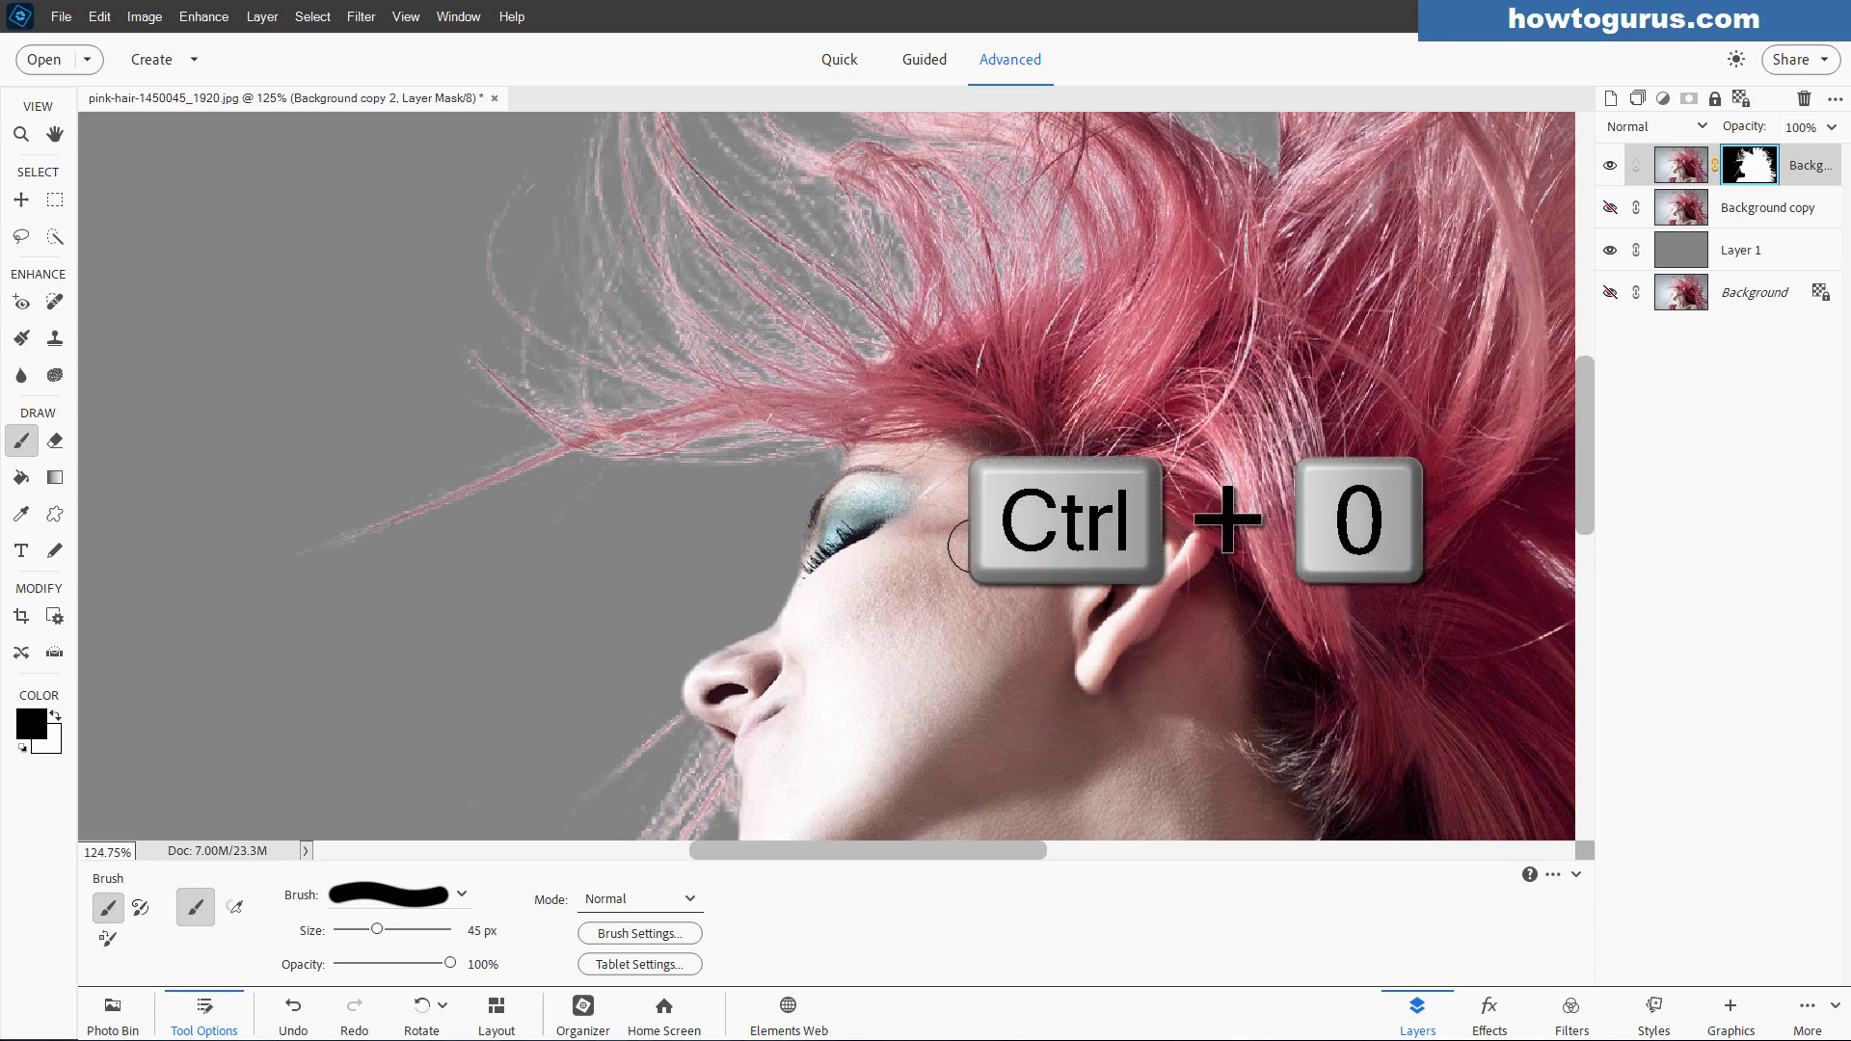
key("ctrl+0")
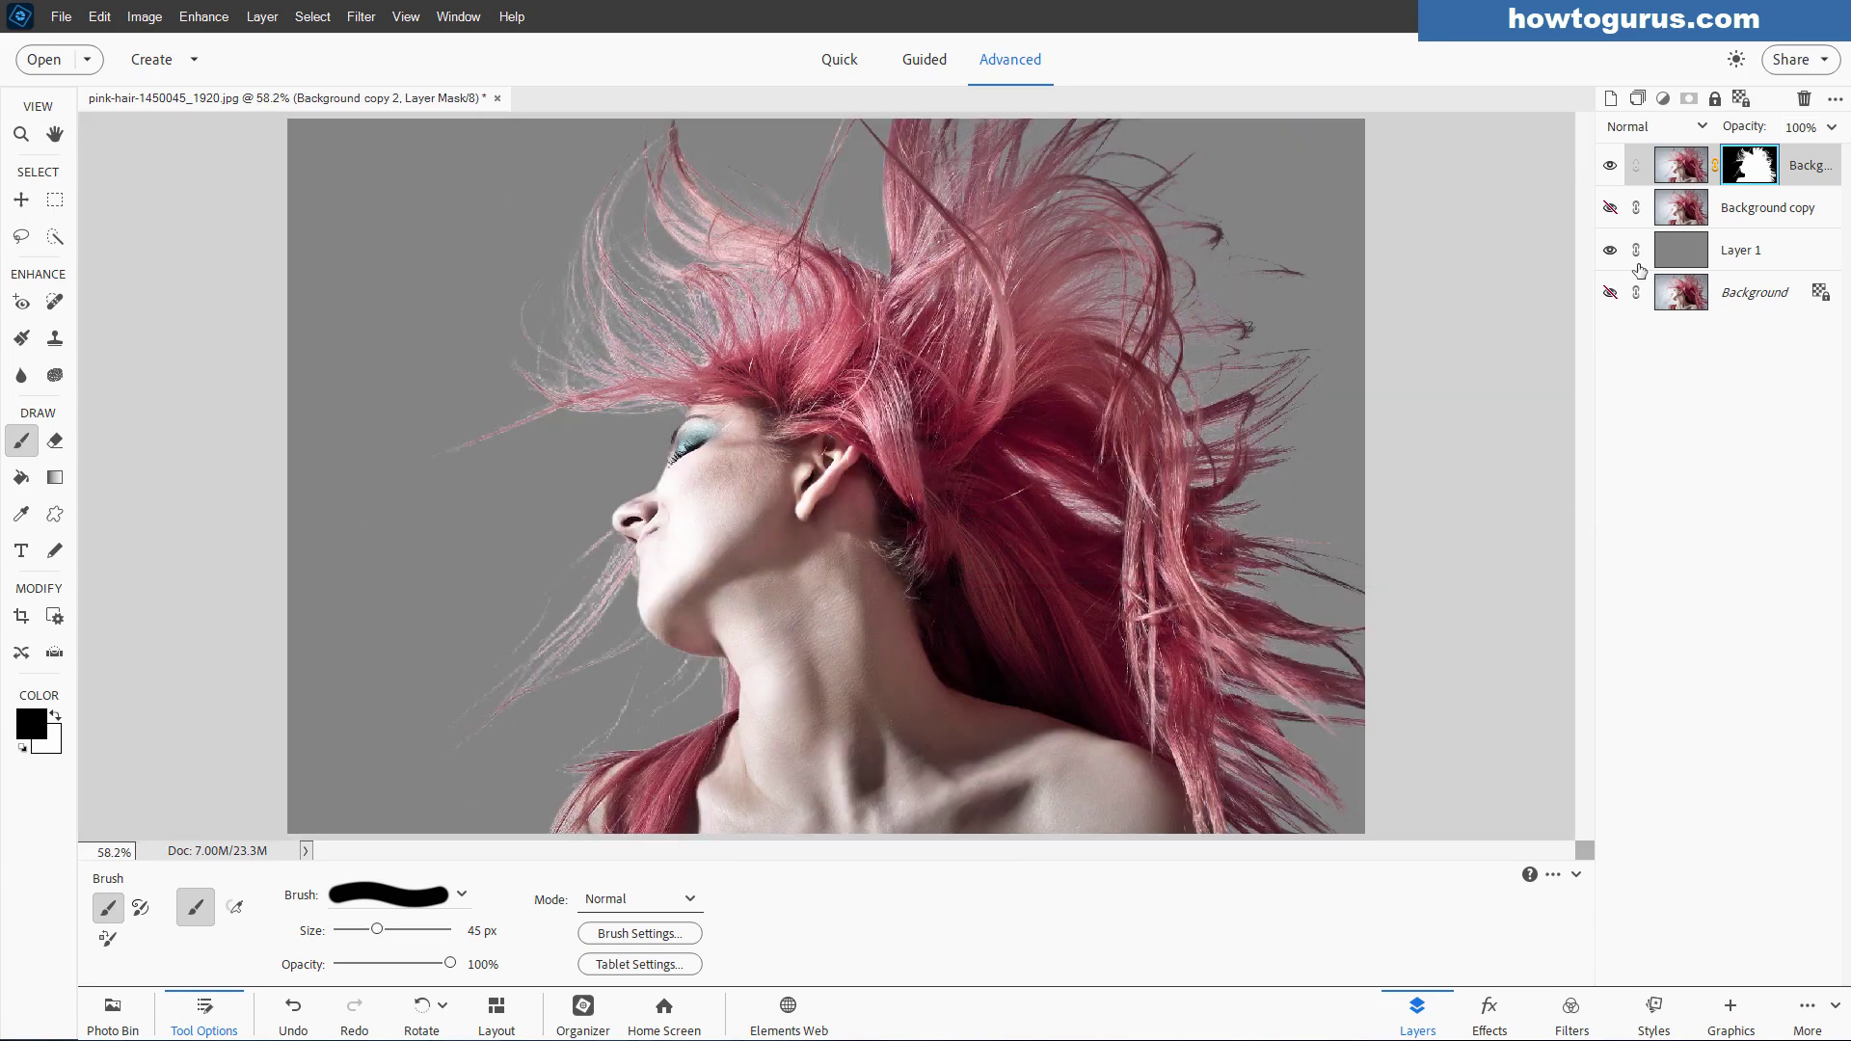
left_click(1611, 250)
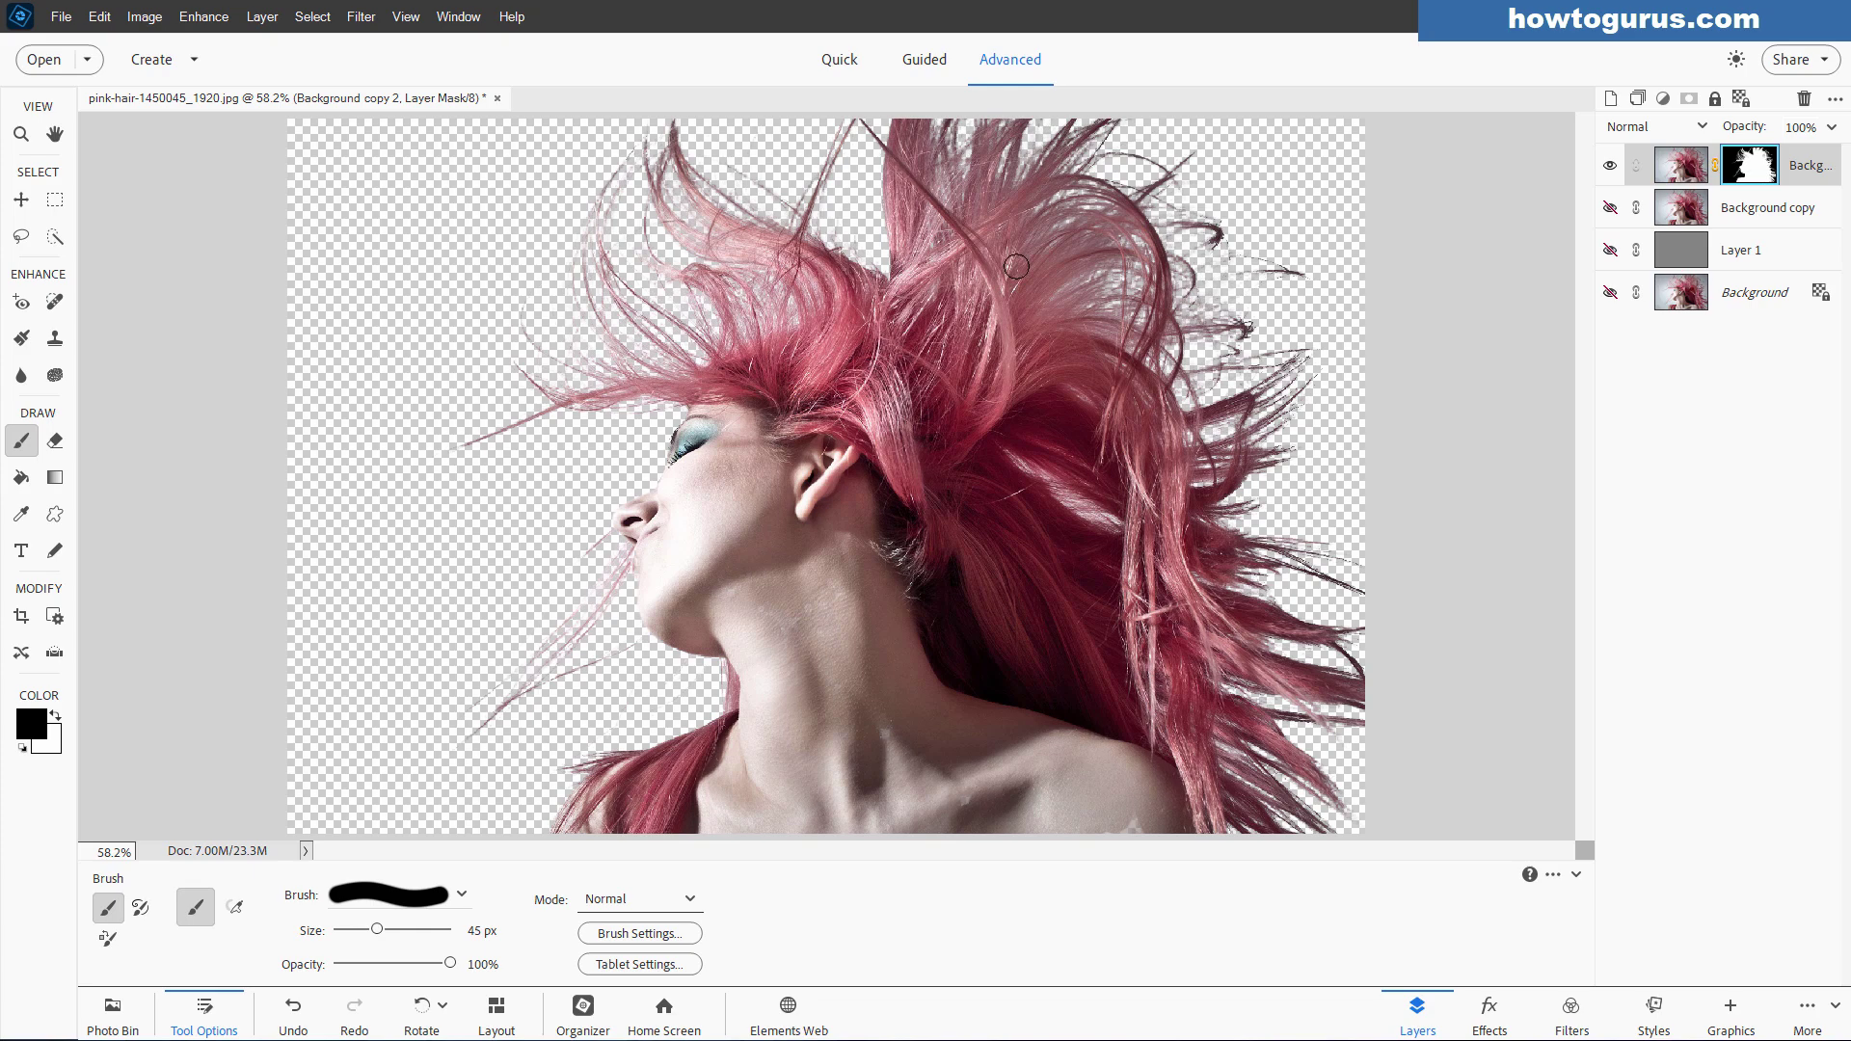
left_click(22, 200)
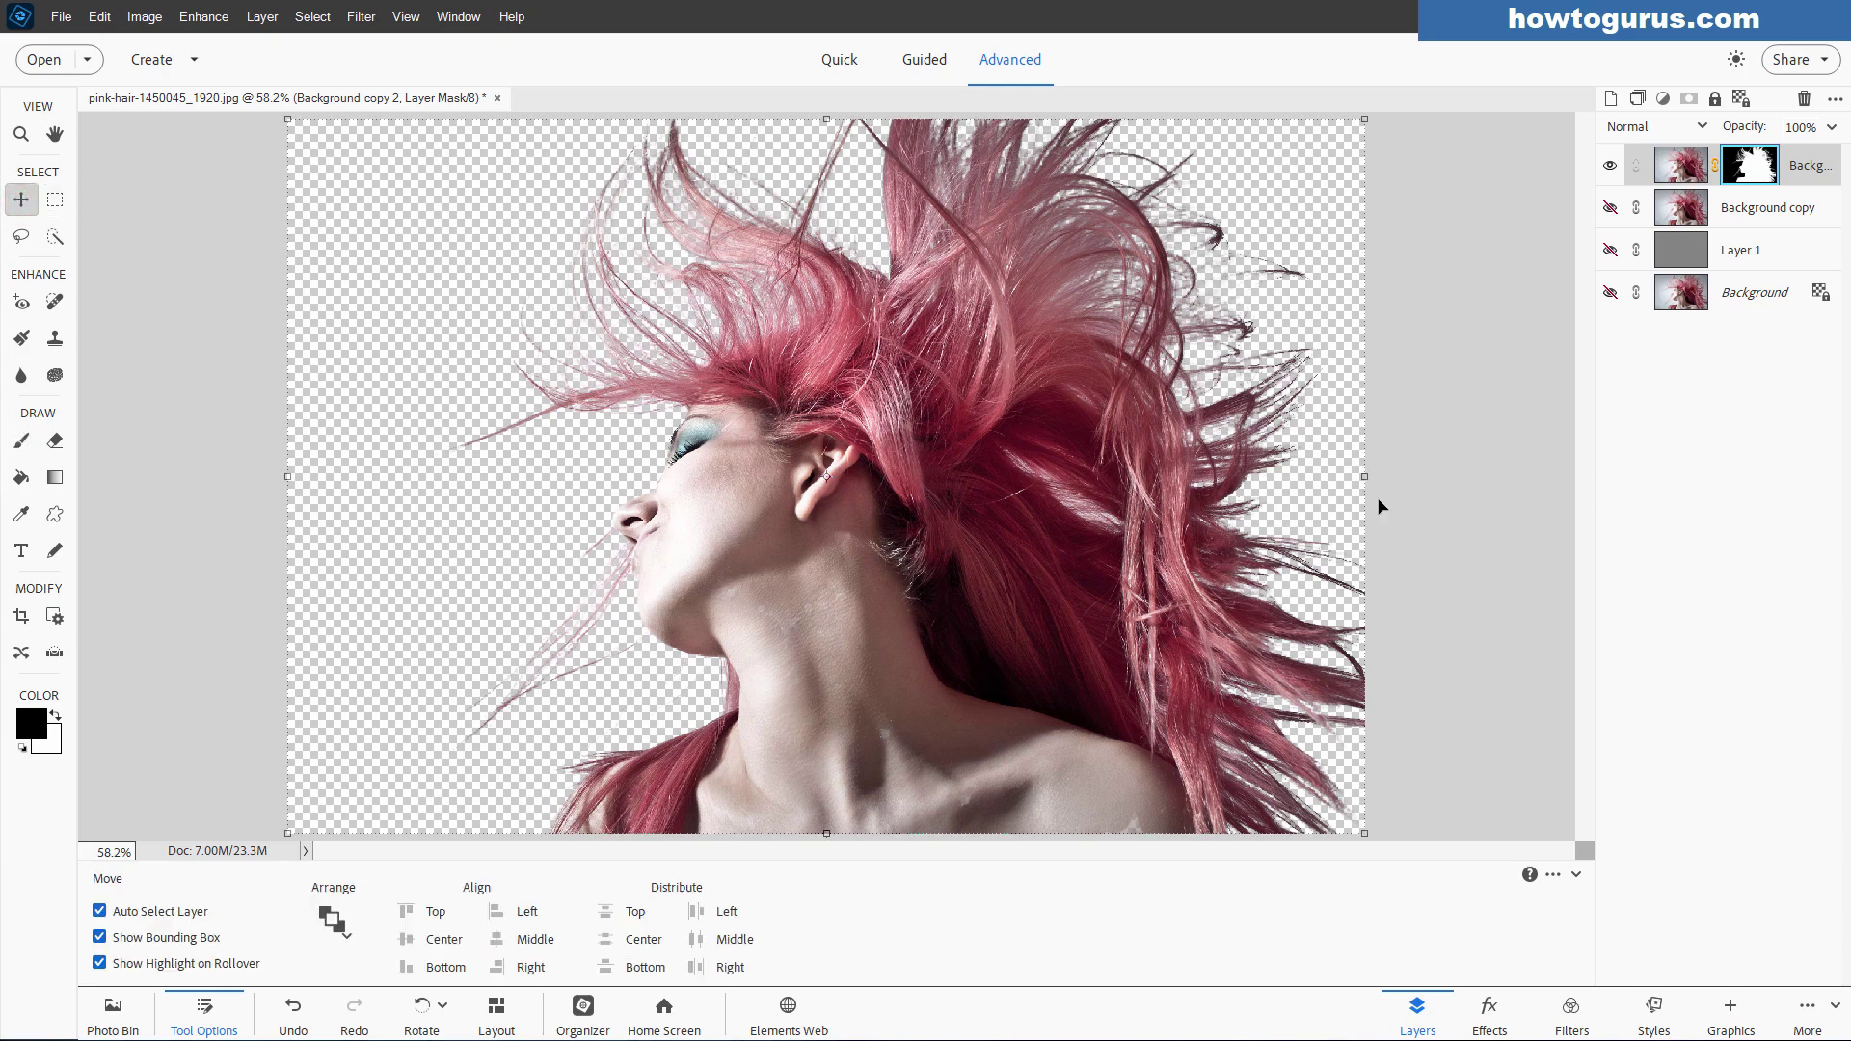
left_click(1611, 293)
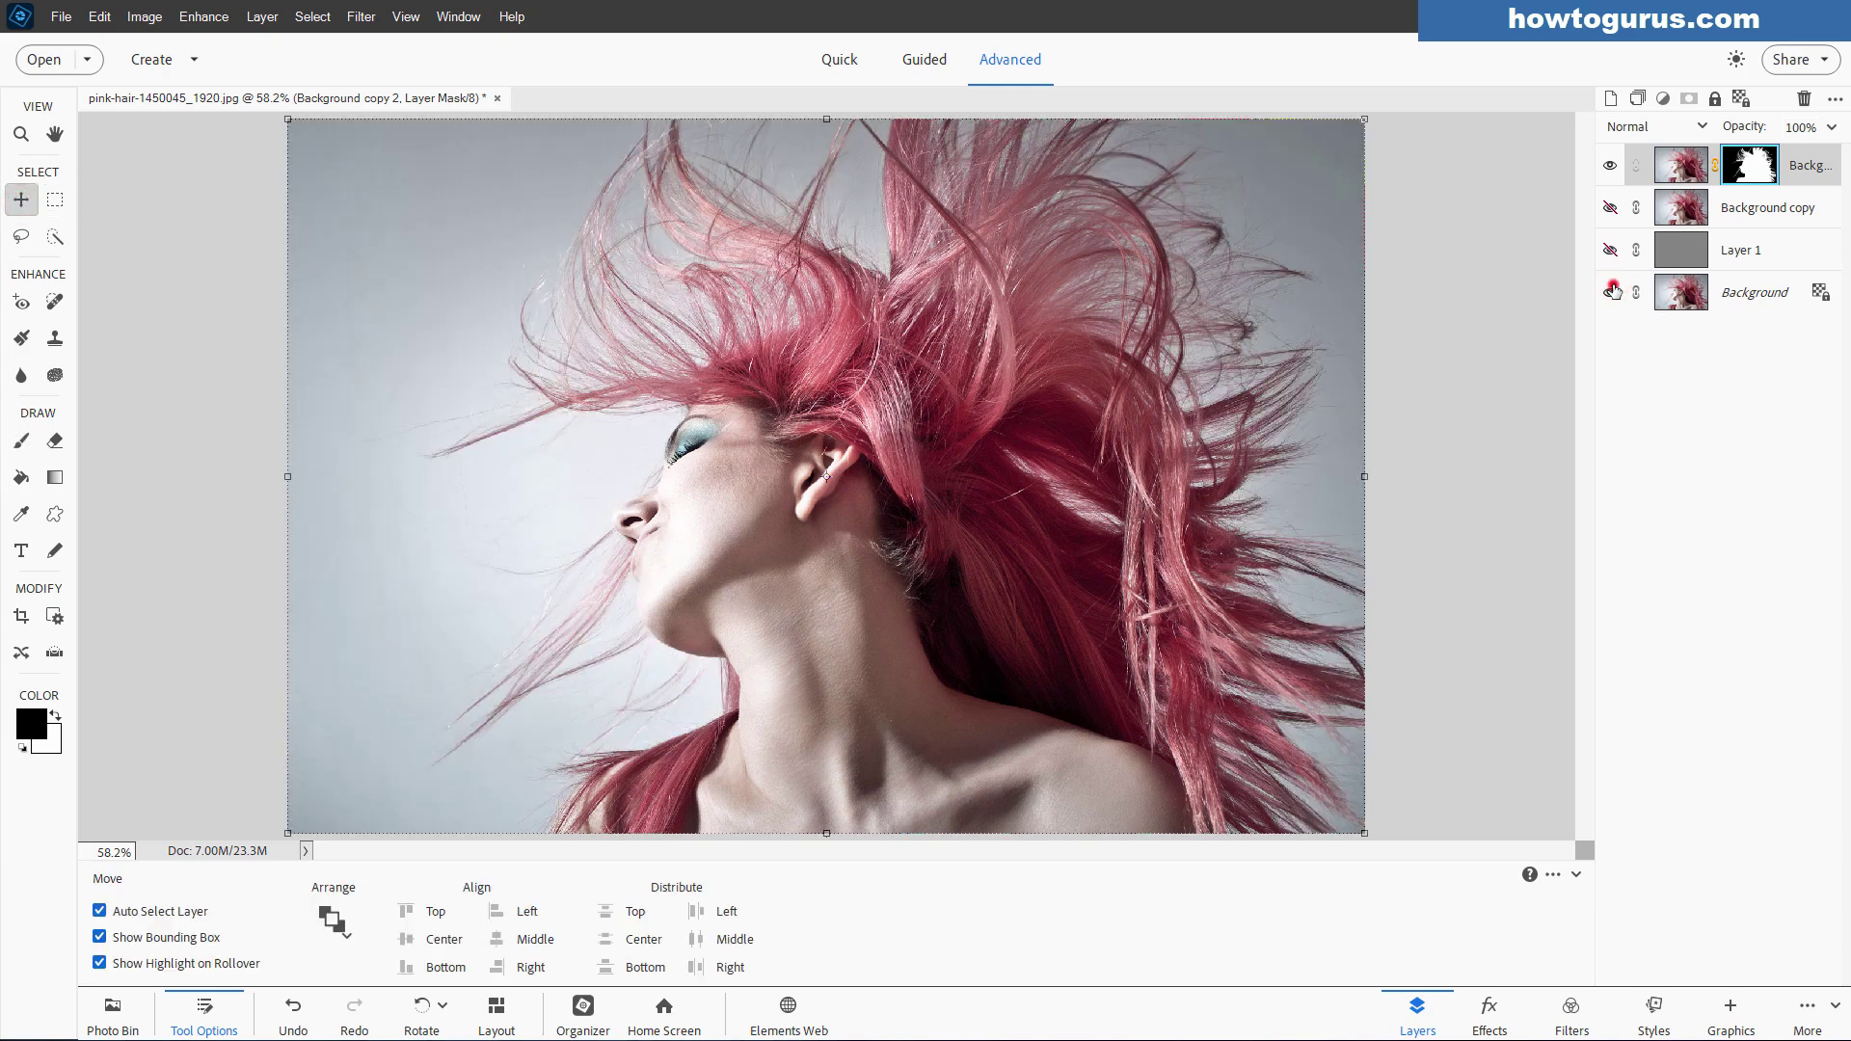
left_click(1611, 292)
left_click(1774, 301)
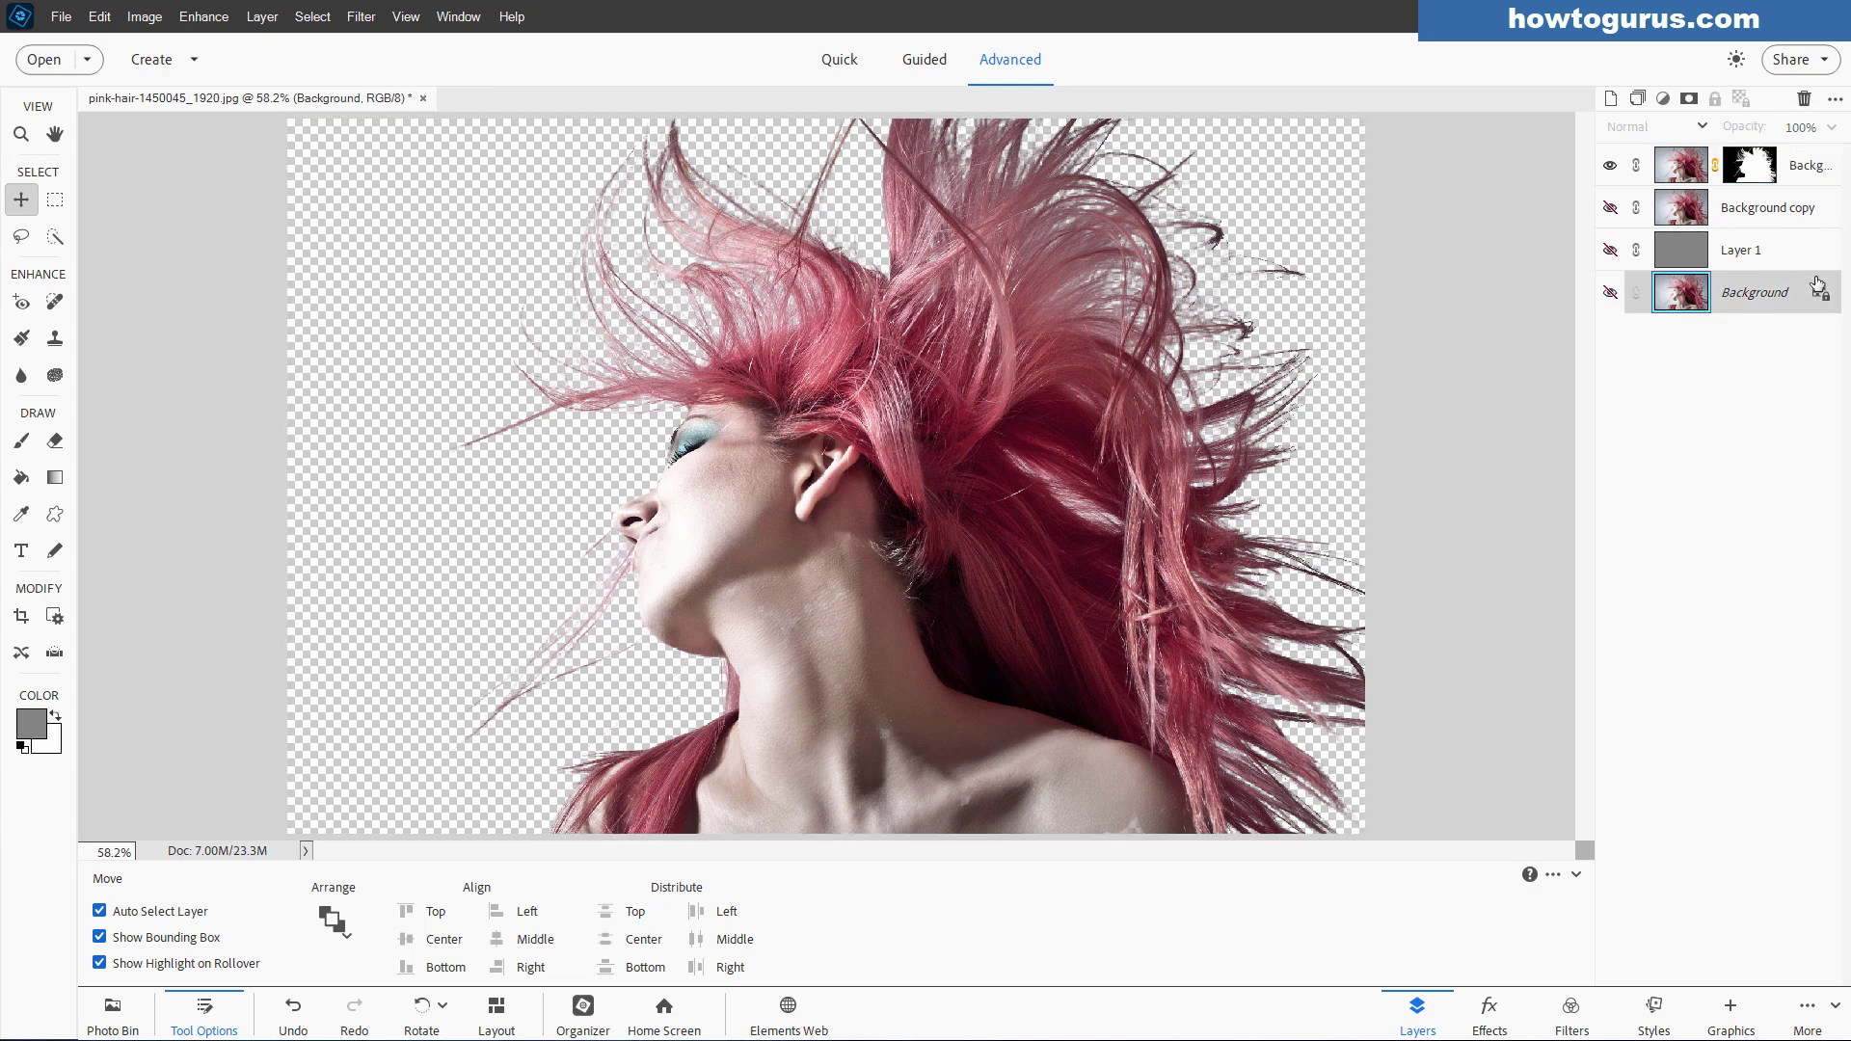
left_click(1611, 292)
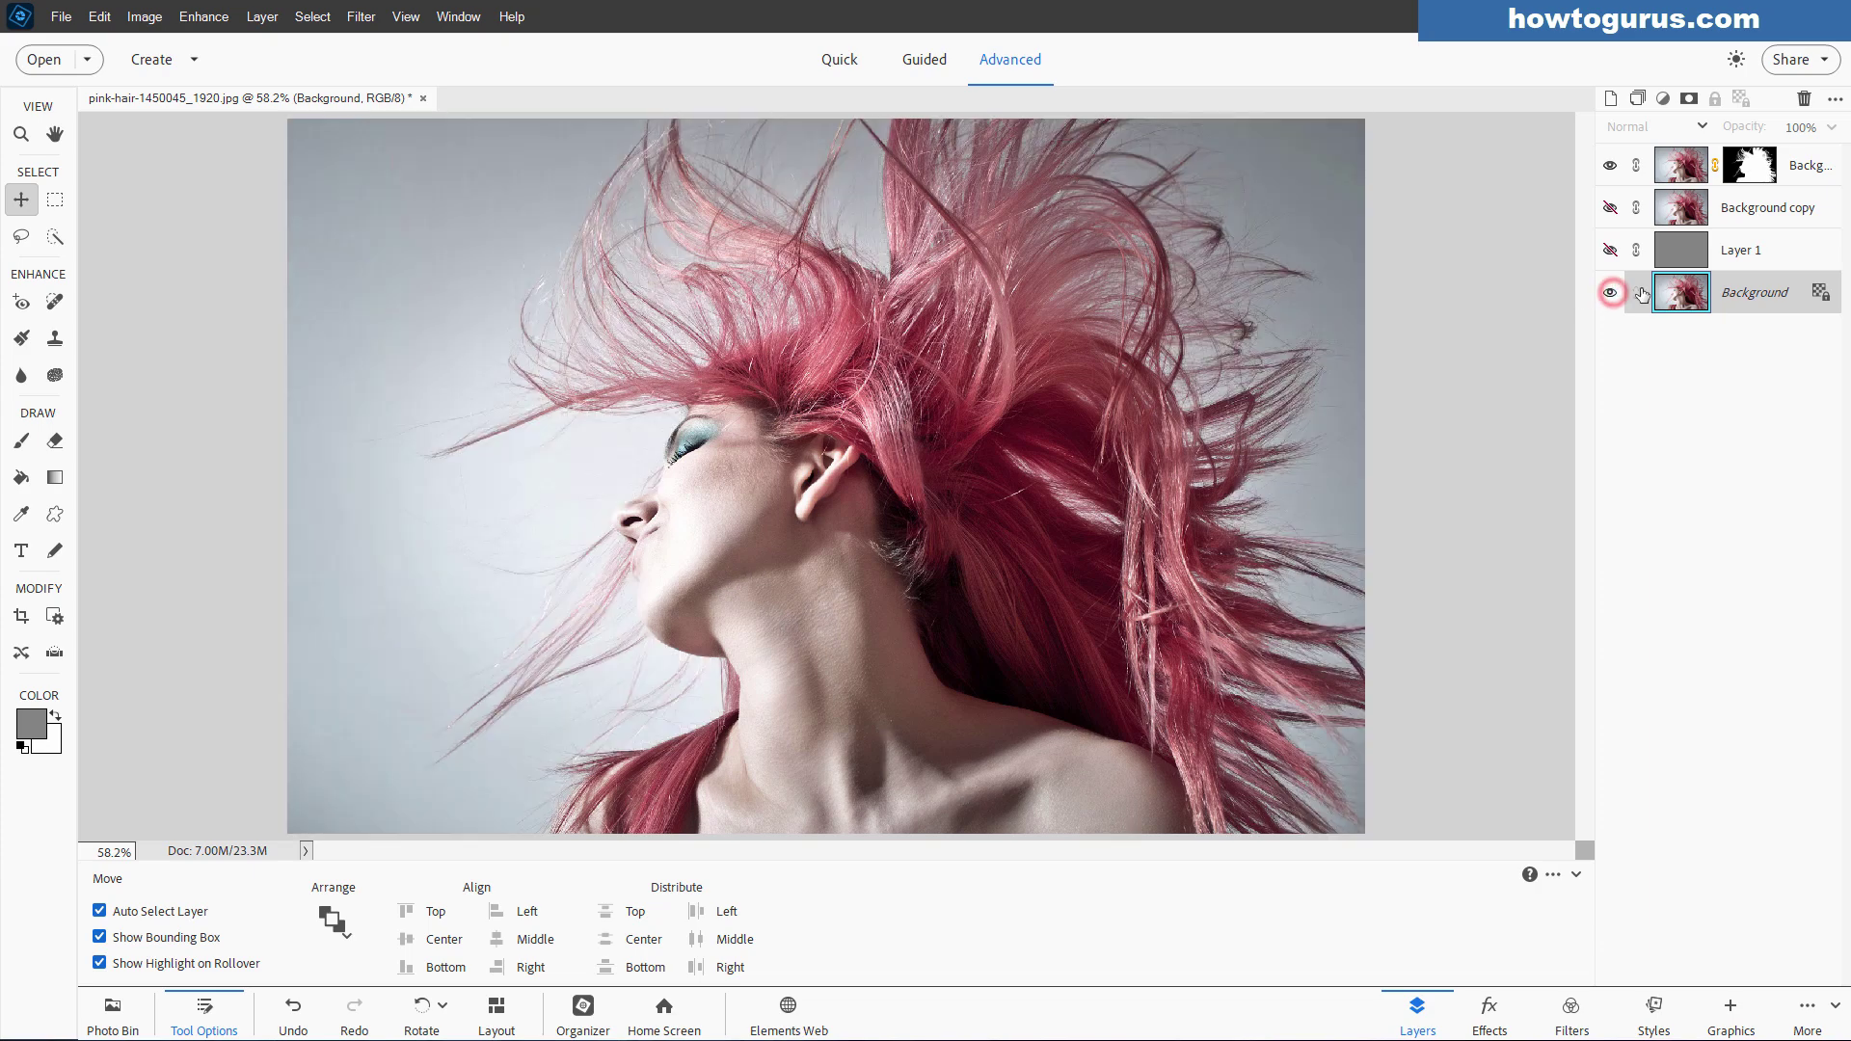
Step: Try the yellow striped, peach dandelion and green swirl graphics as replacements for the Background layer
left_click(1733, 1010)
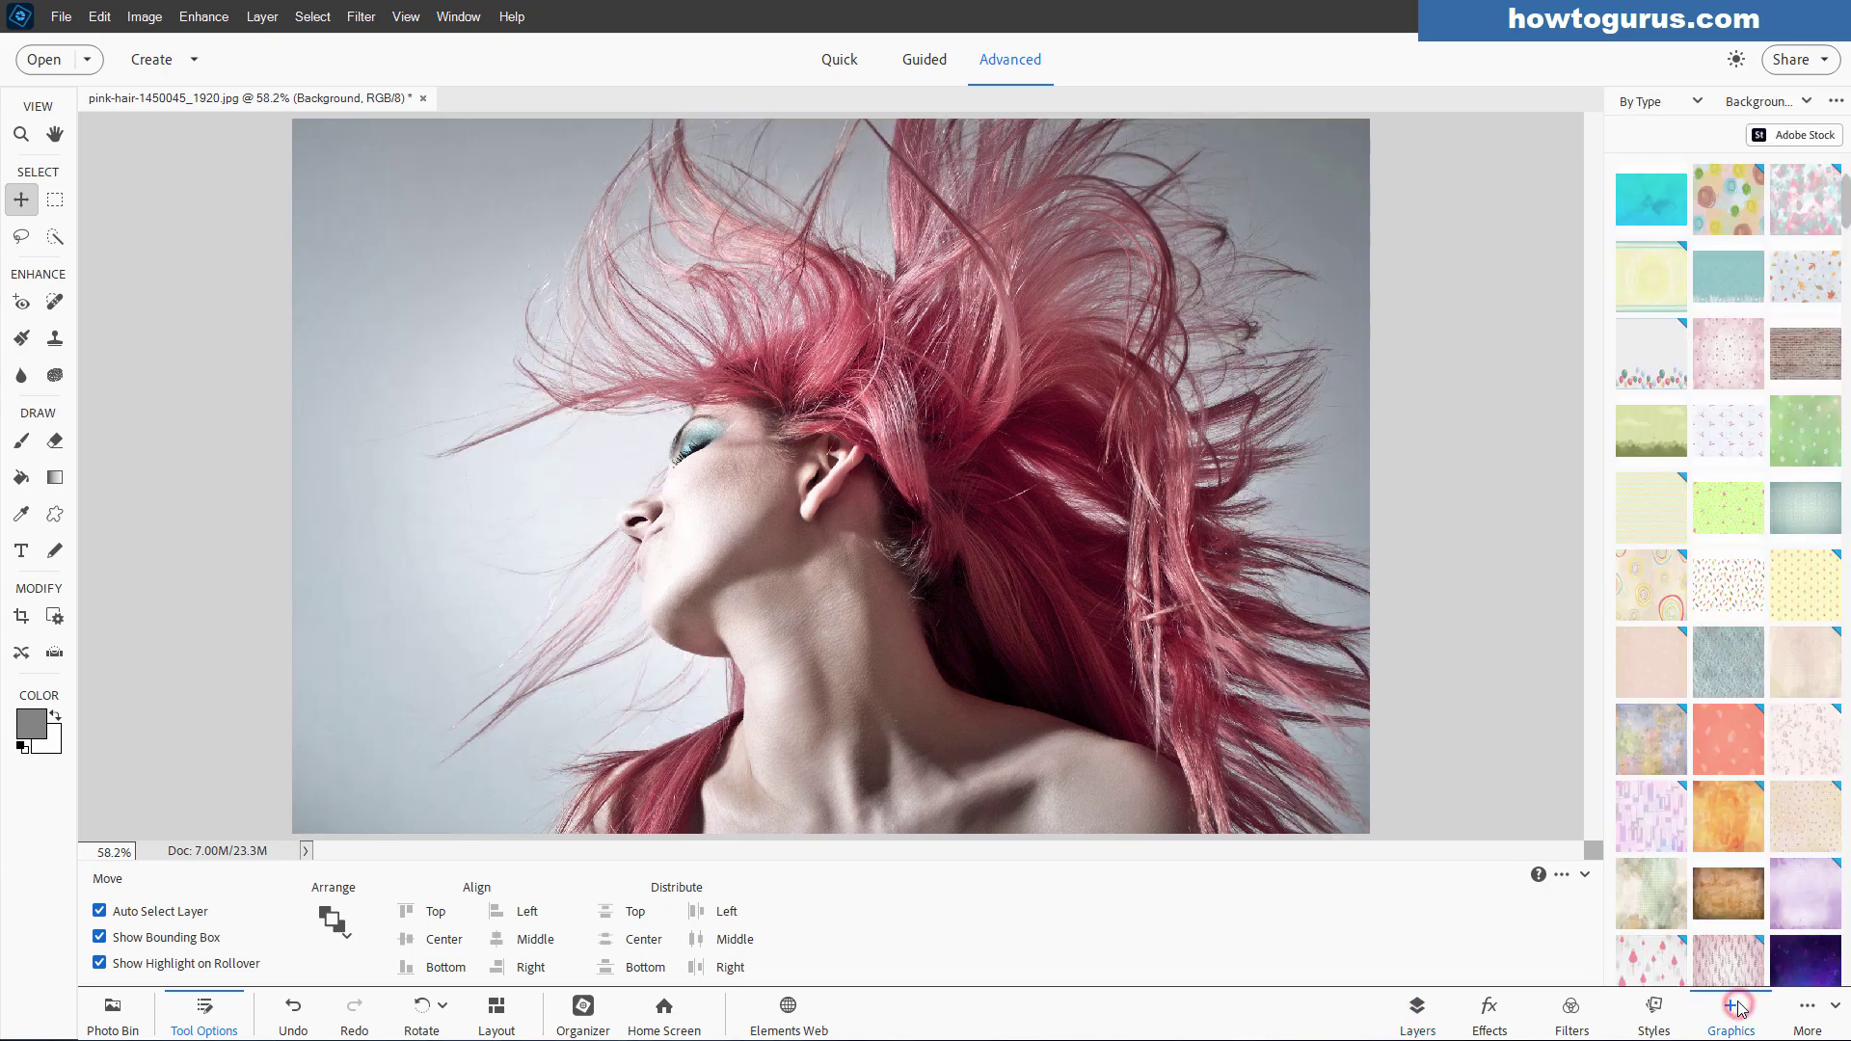
left_click(1762, 104)
left_click(1758, 104)
double_click(1649, 288)
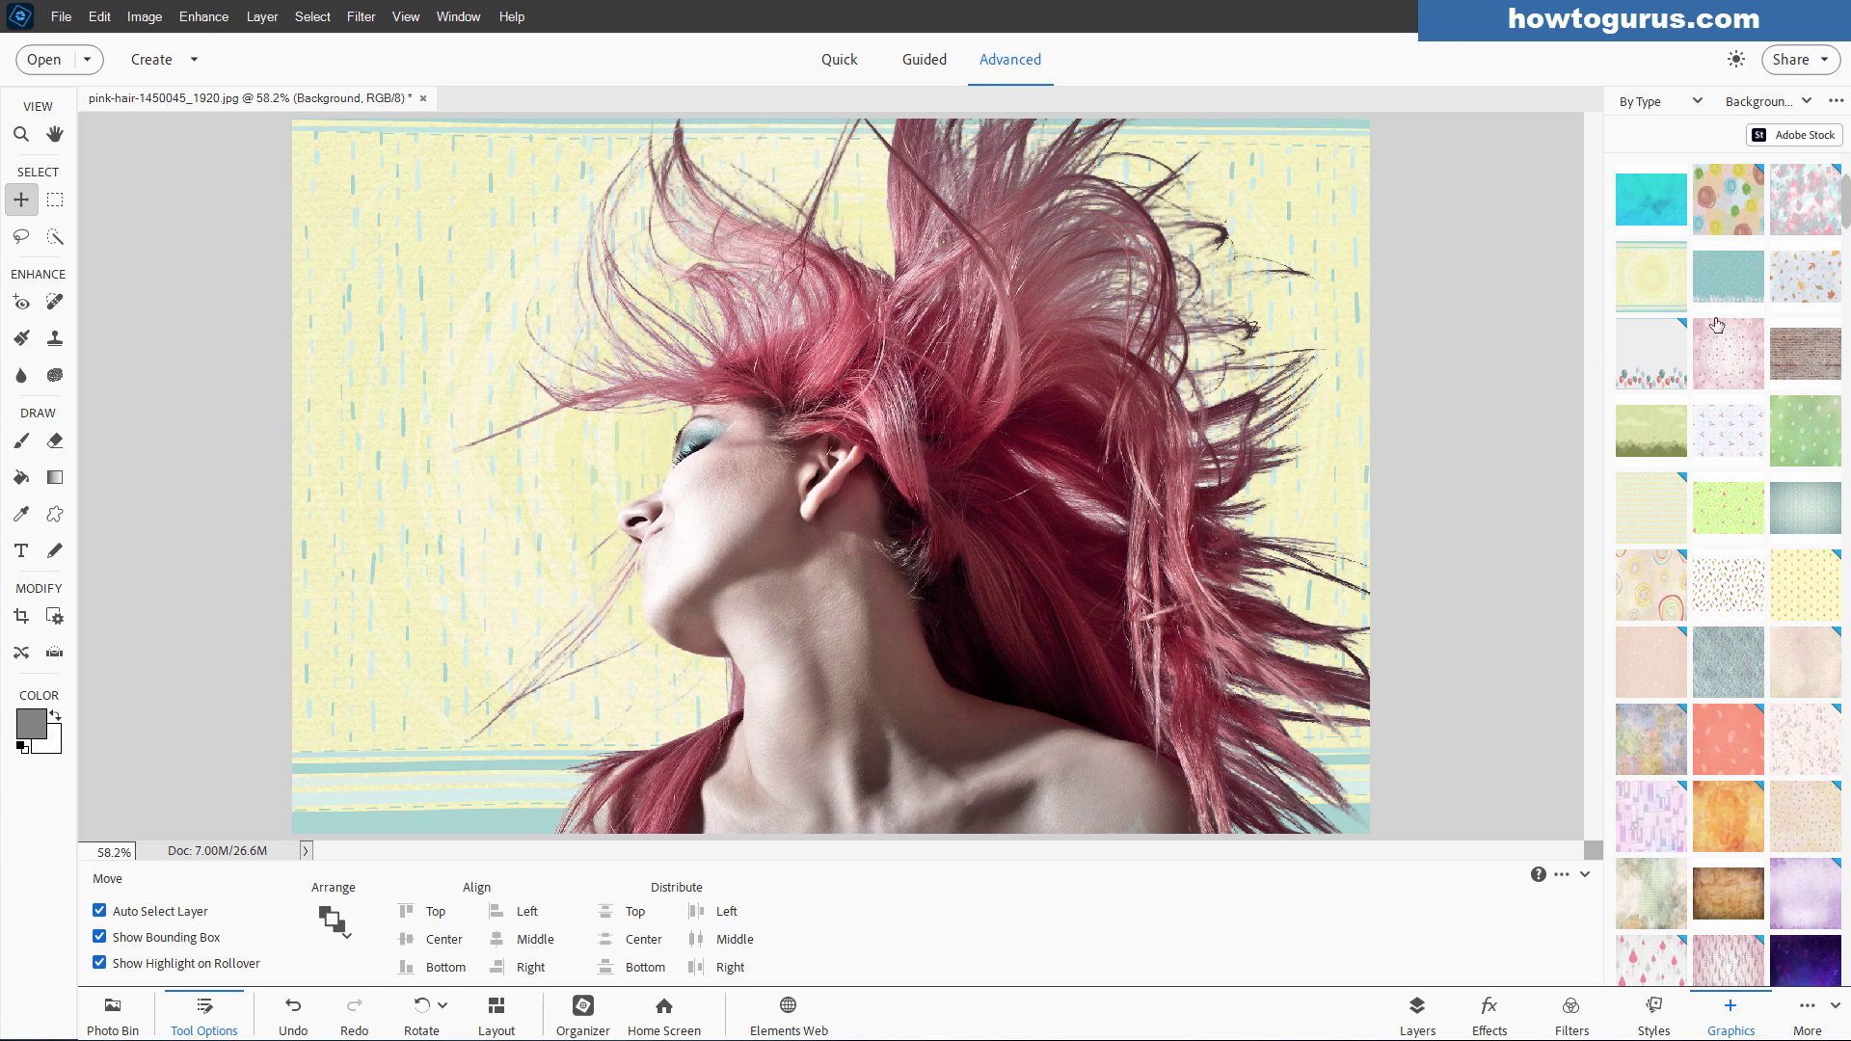
double_click(1648, 675)
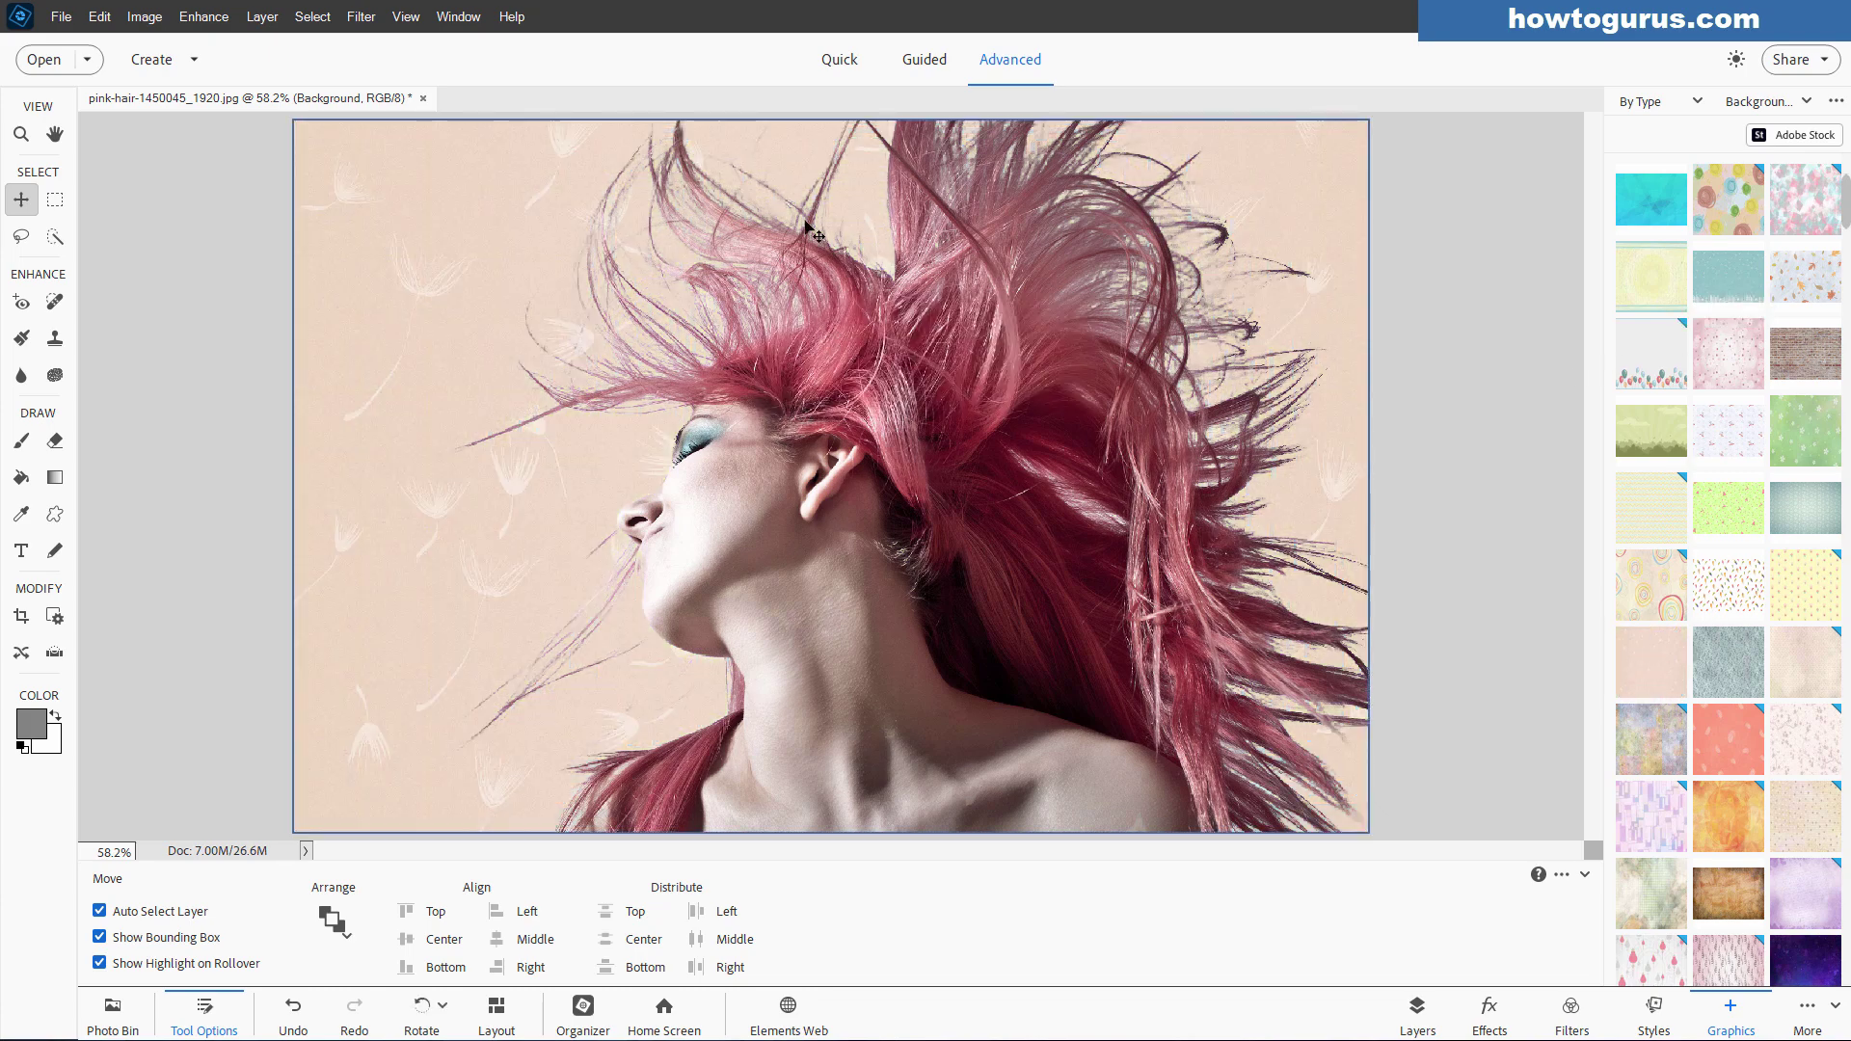
double_click(1819, 509)
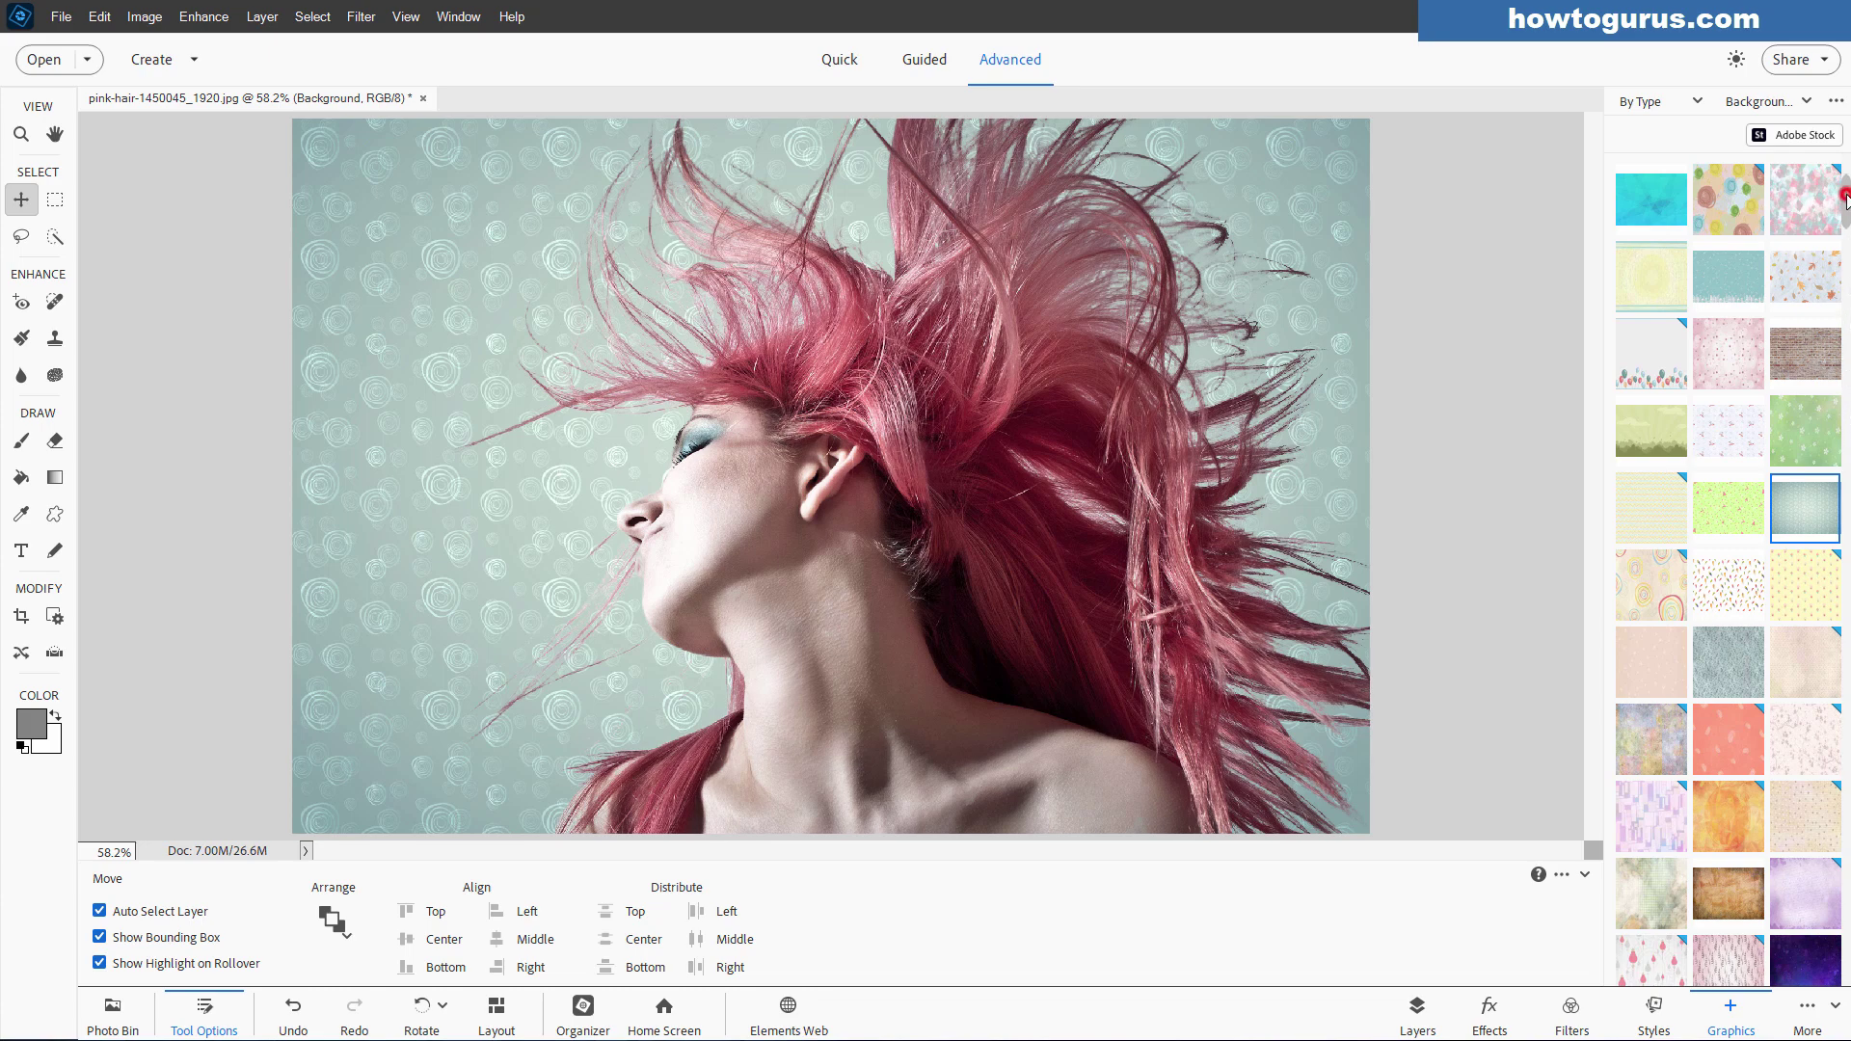
Step: Try the plain black graphic, replace the Background with the mottled blue-gray one, and compare it with the original photo in Background copy
left_click_drag(1844, 198, 1847, 338)
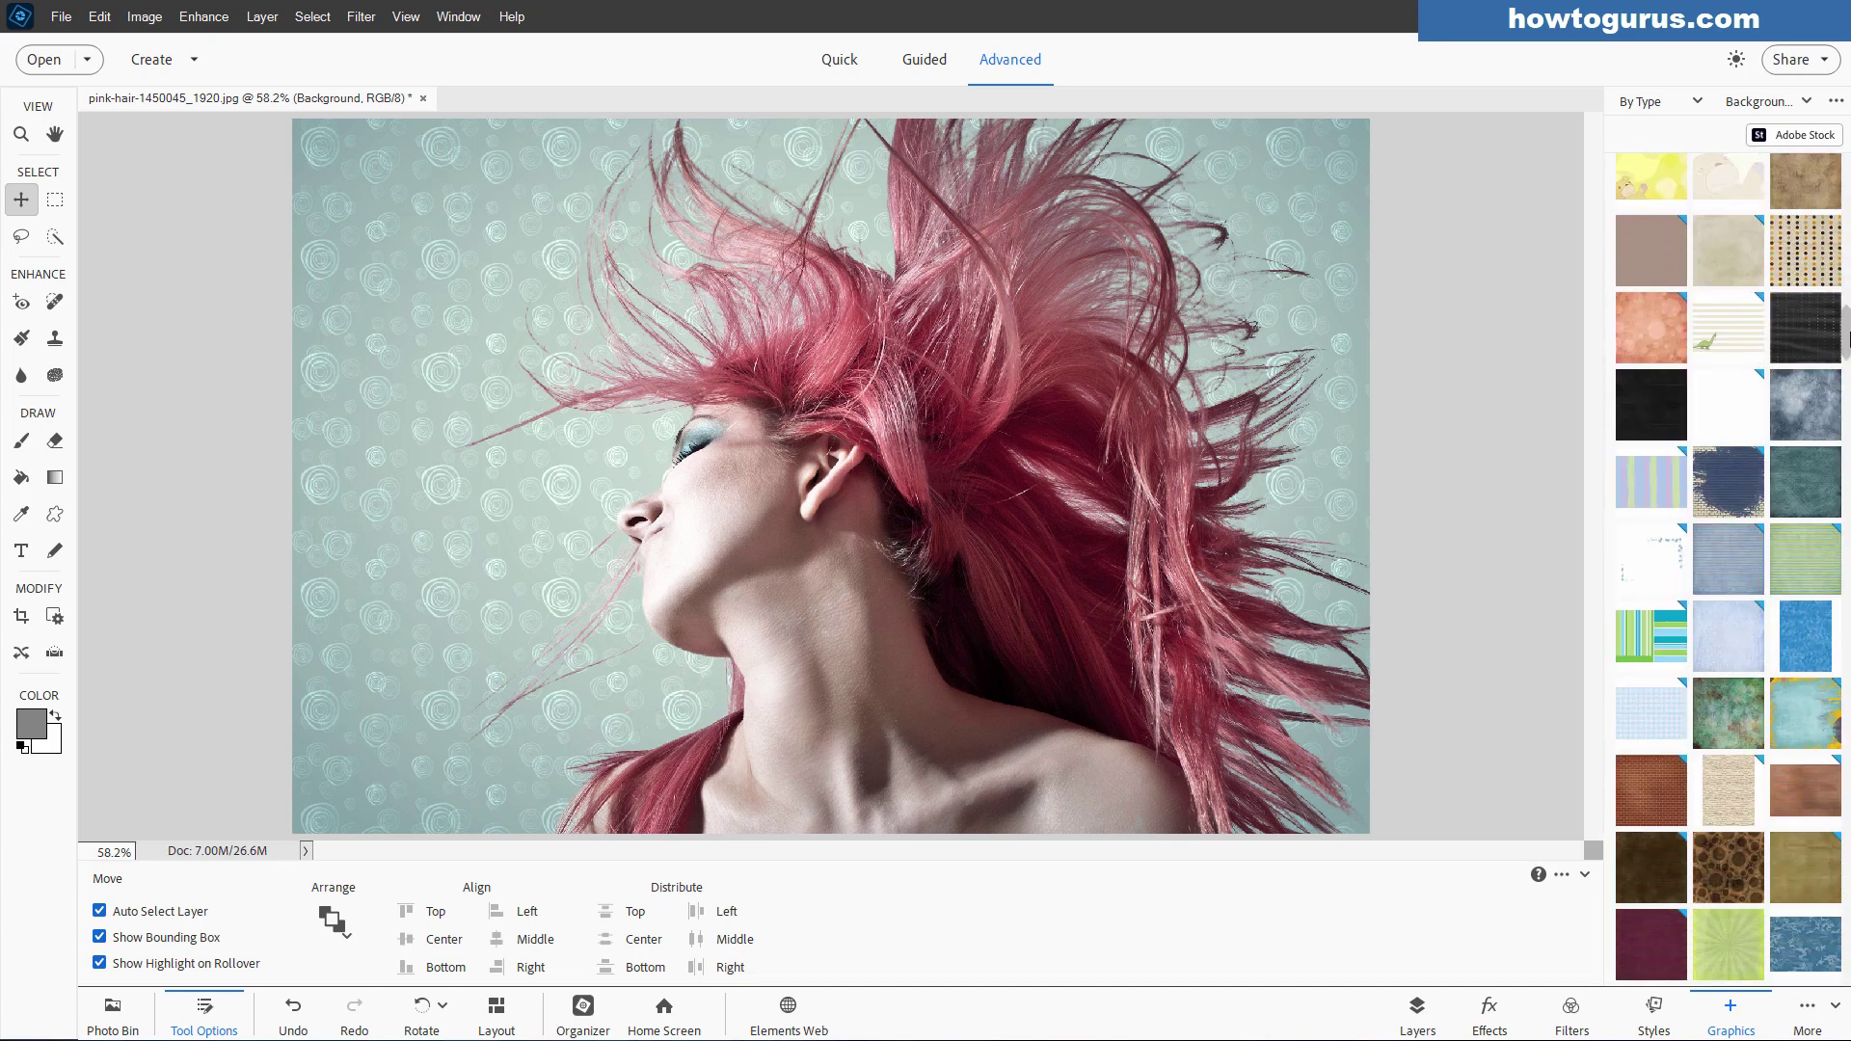
double_click(1648, 442)
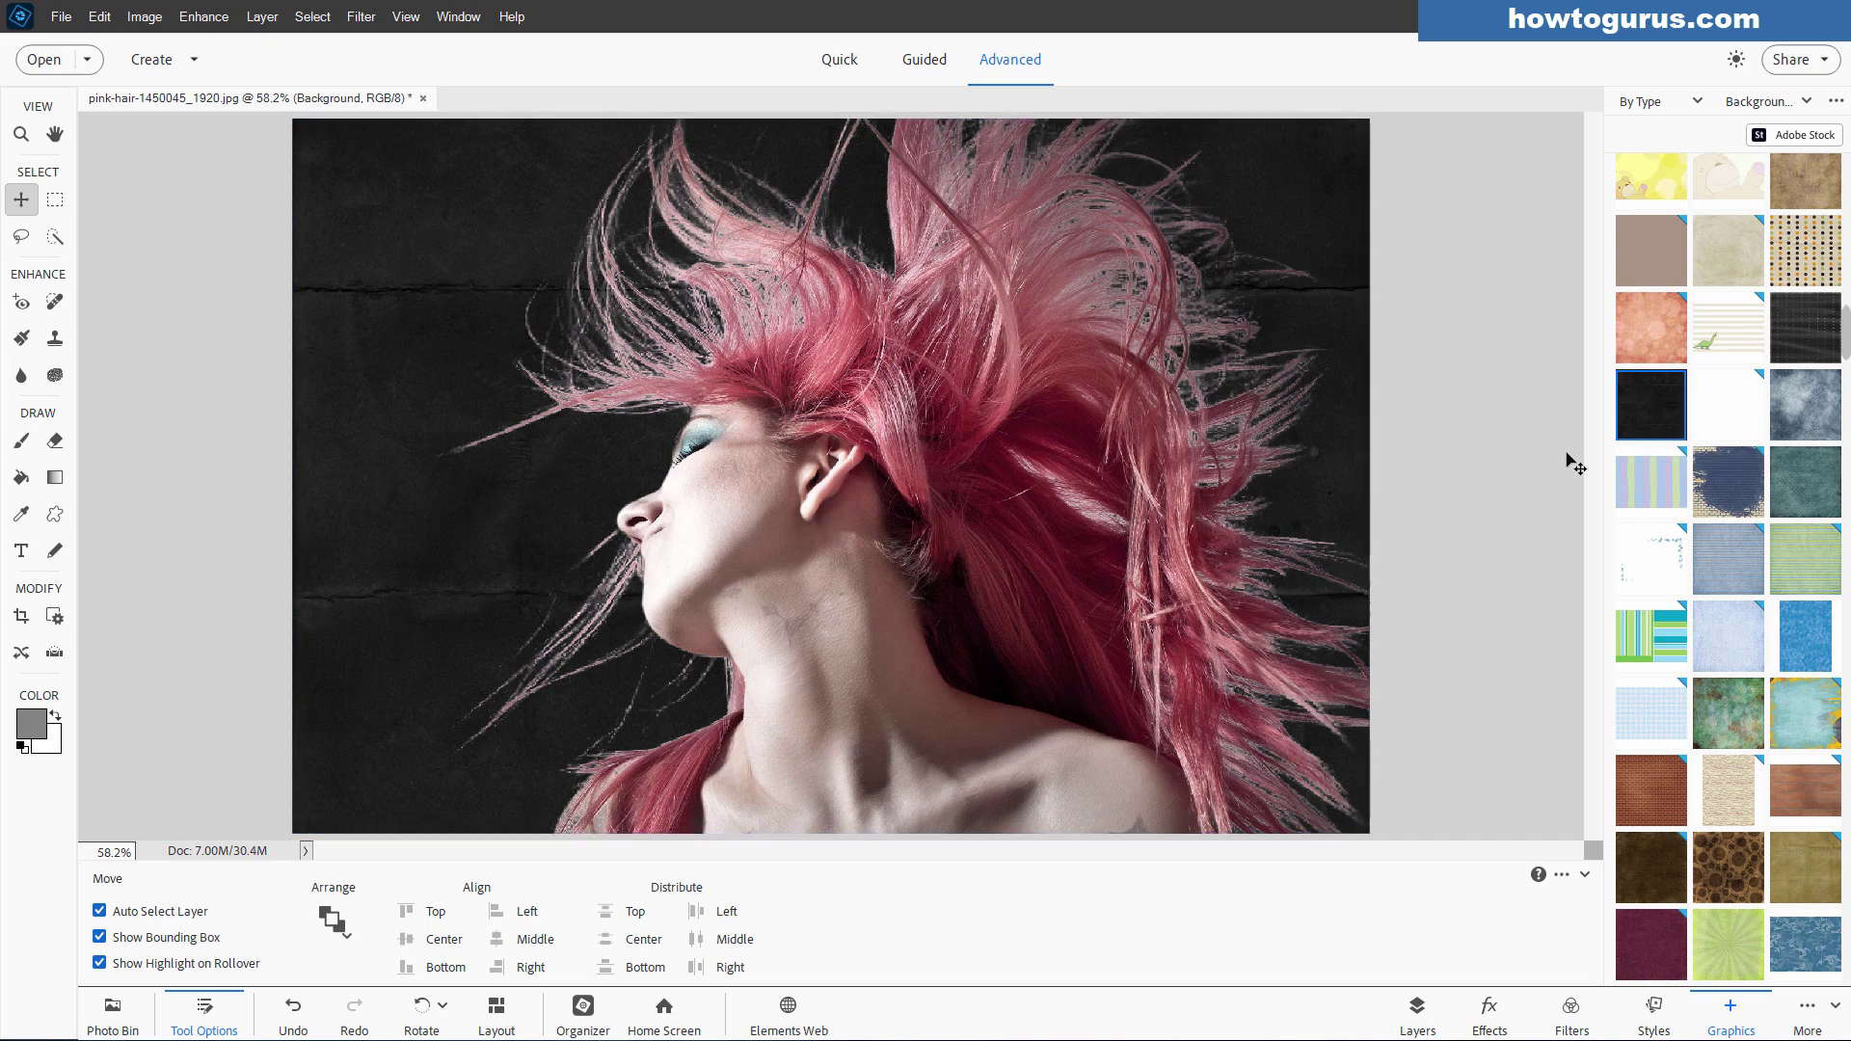
double_click(1832, 397)
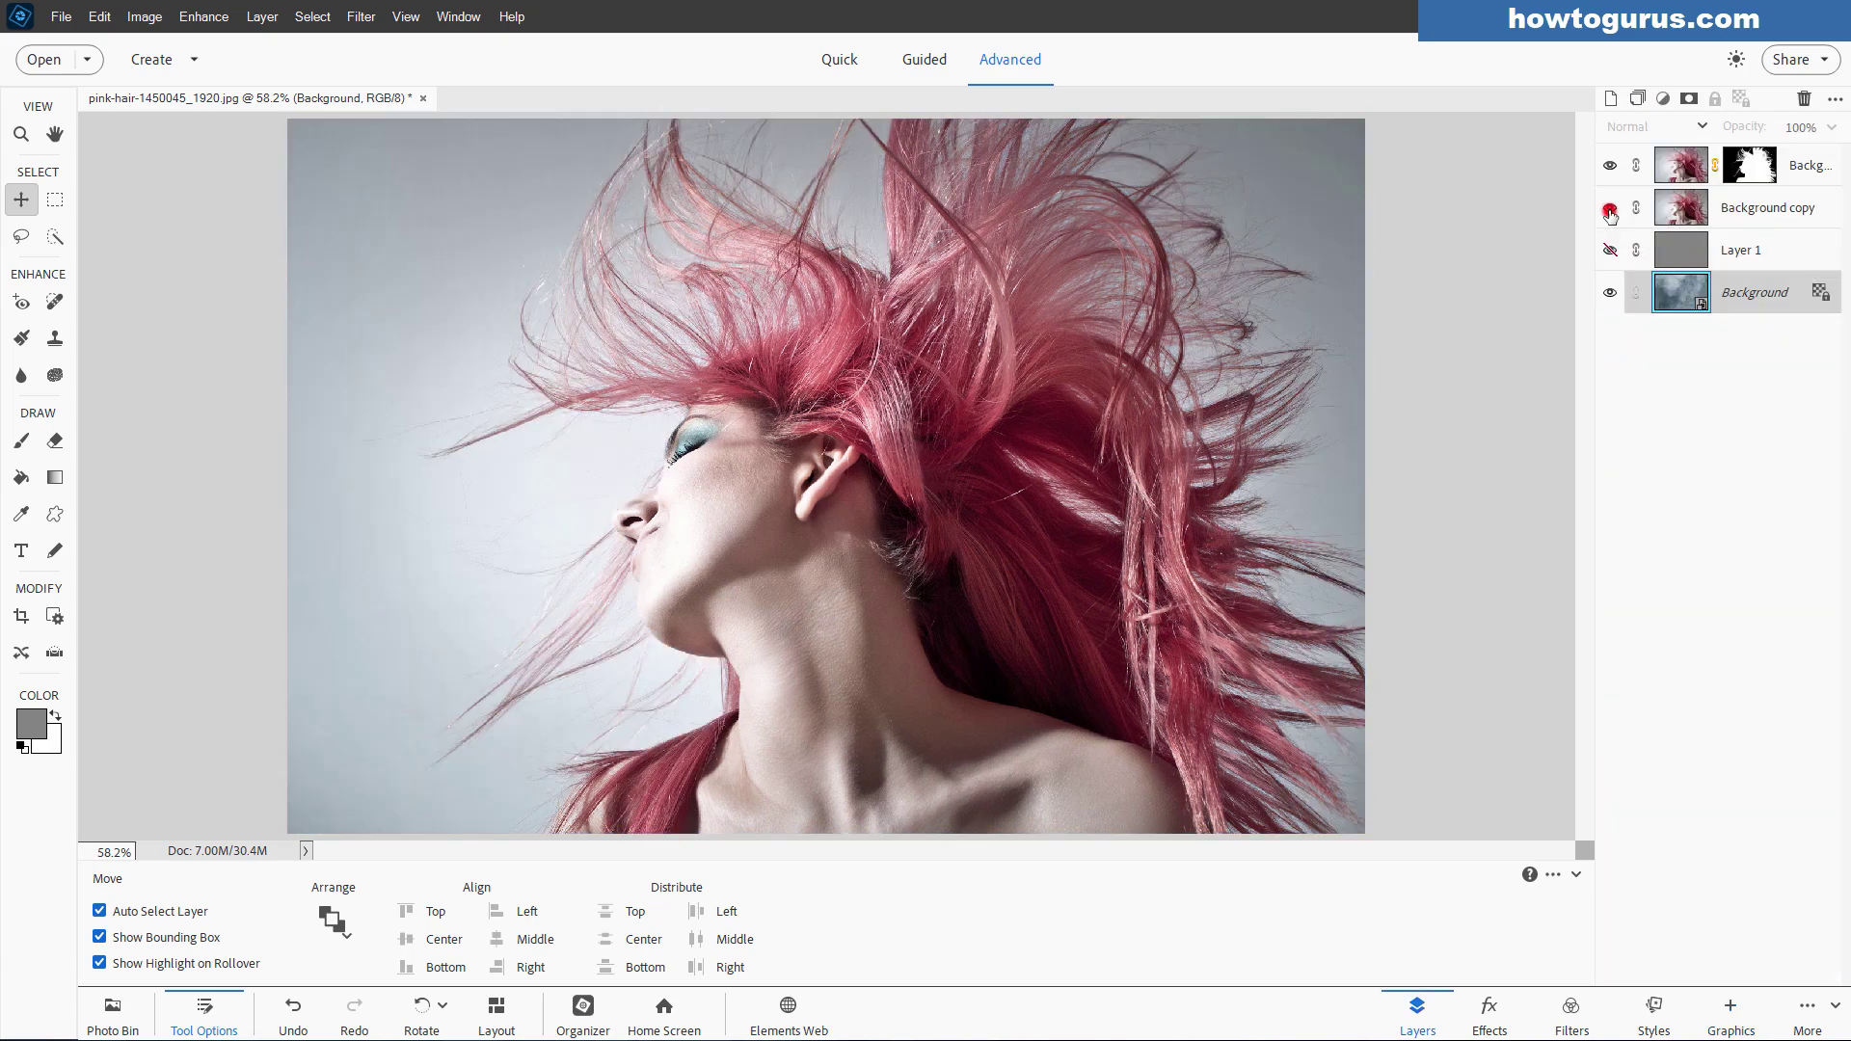
left_click(1610, 208)
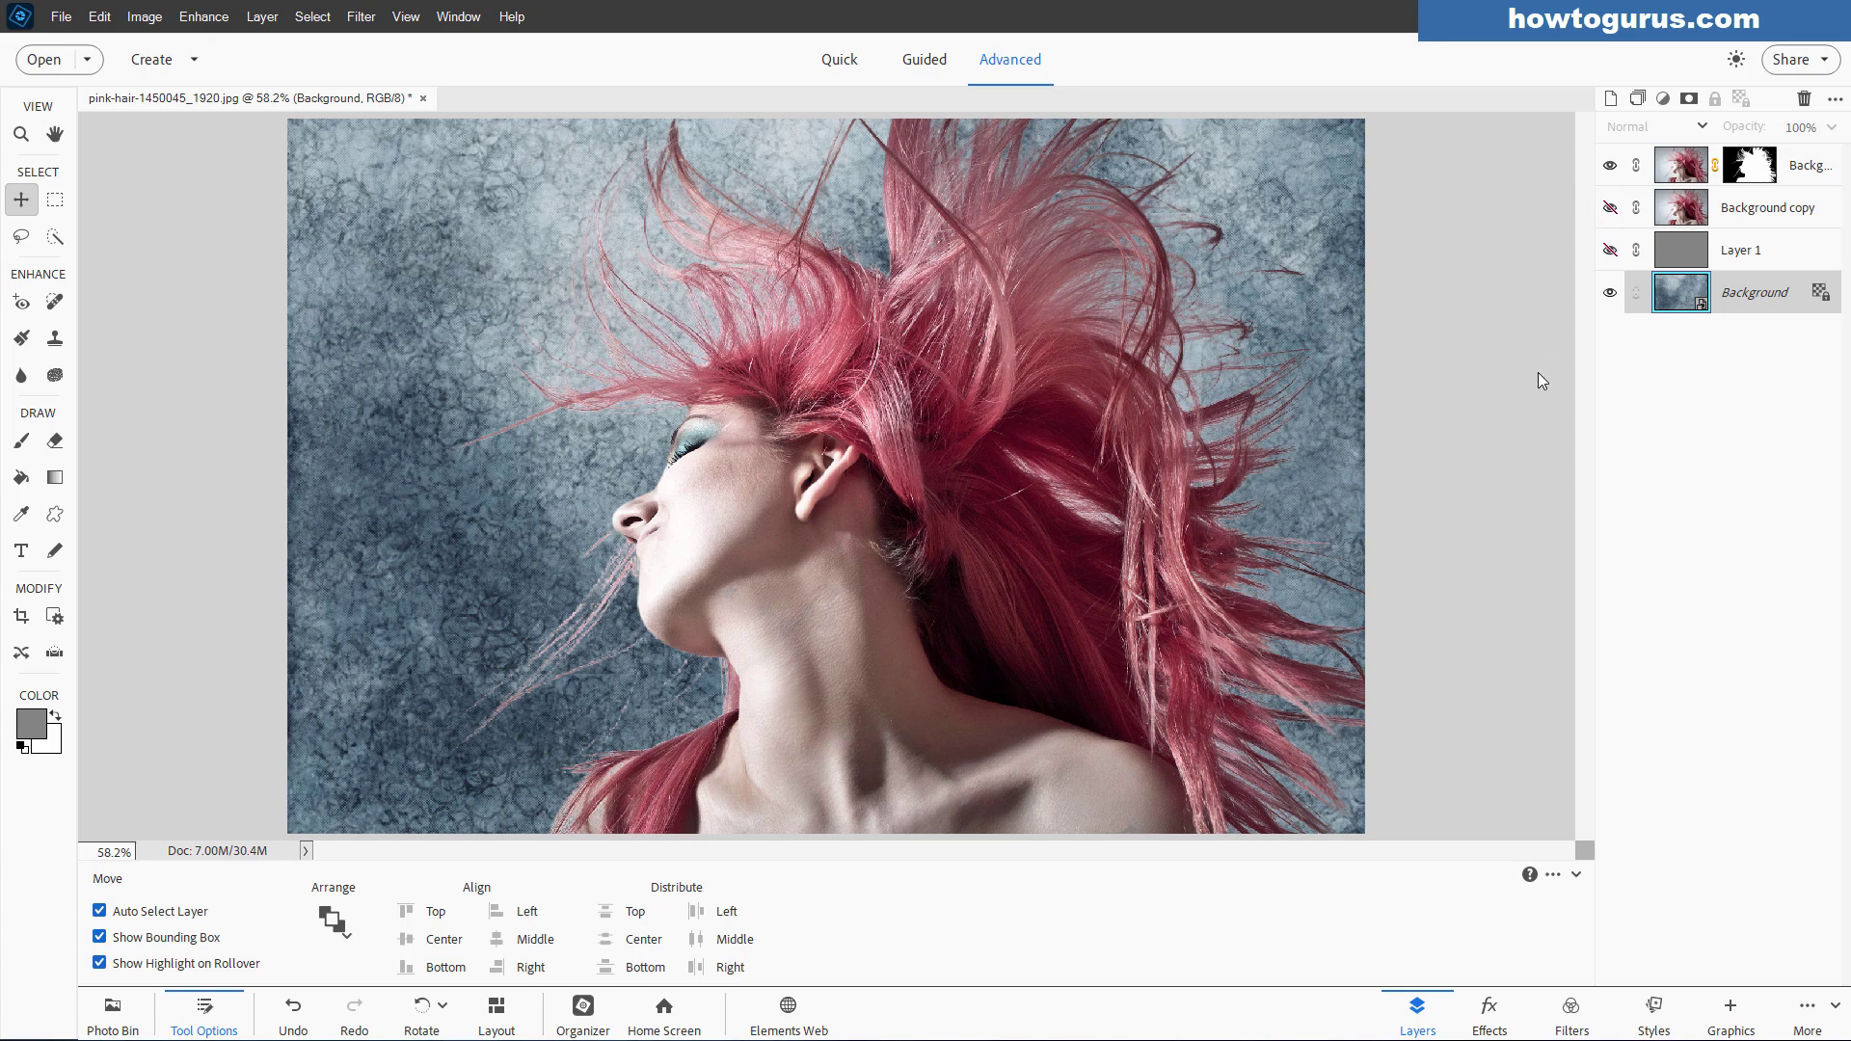
Step: Add a Levels adjustment layer named Levels 1, clipped to the masked Background copy 2 layer
left_click(1679, 171)
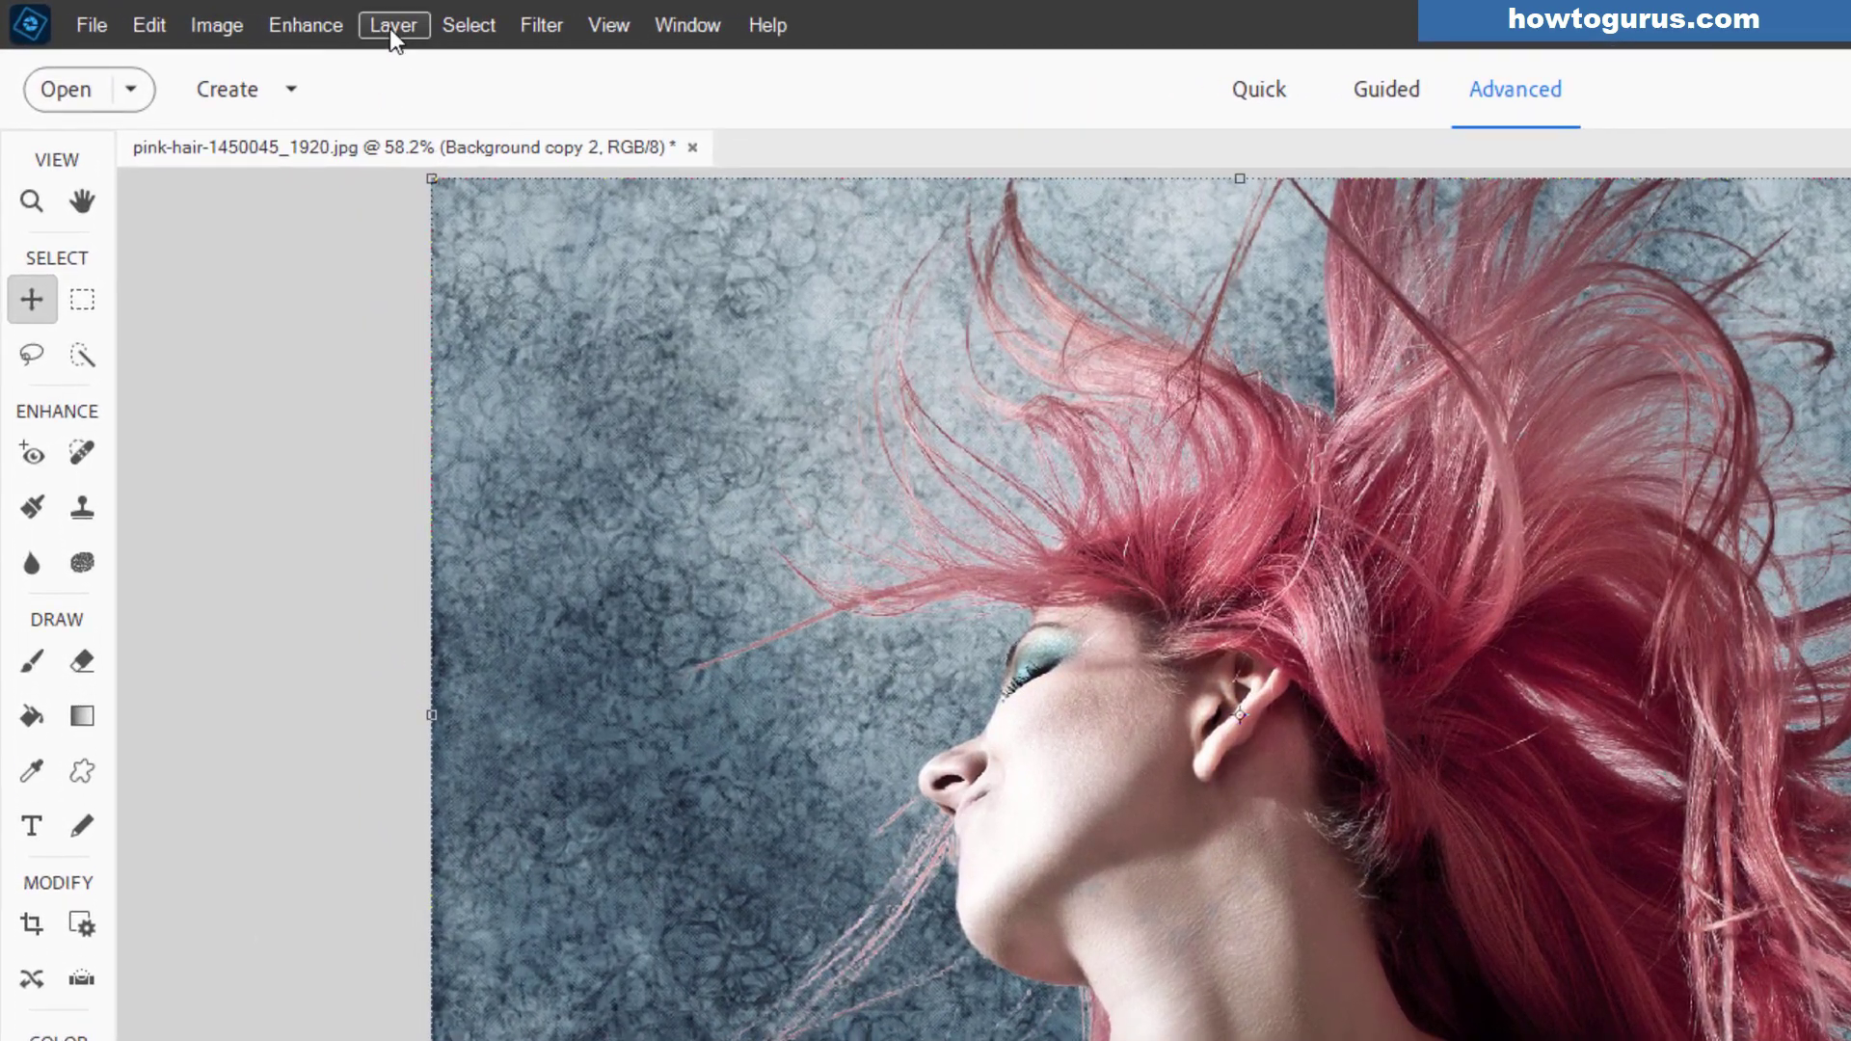
left_click(263, 17)
mouse_move(446, 268)
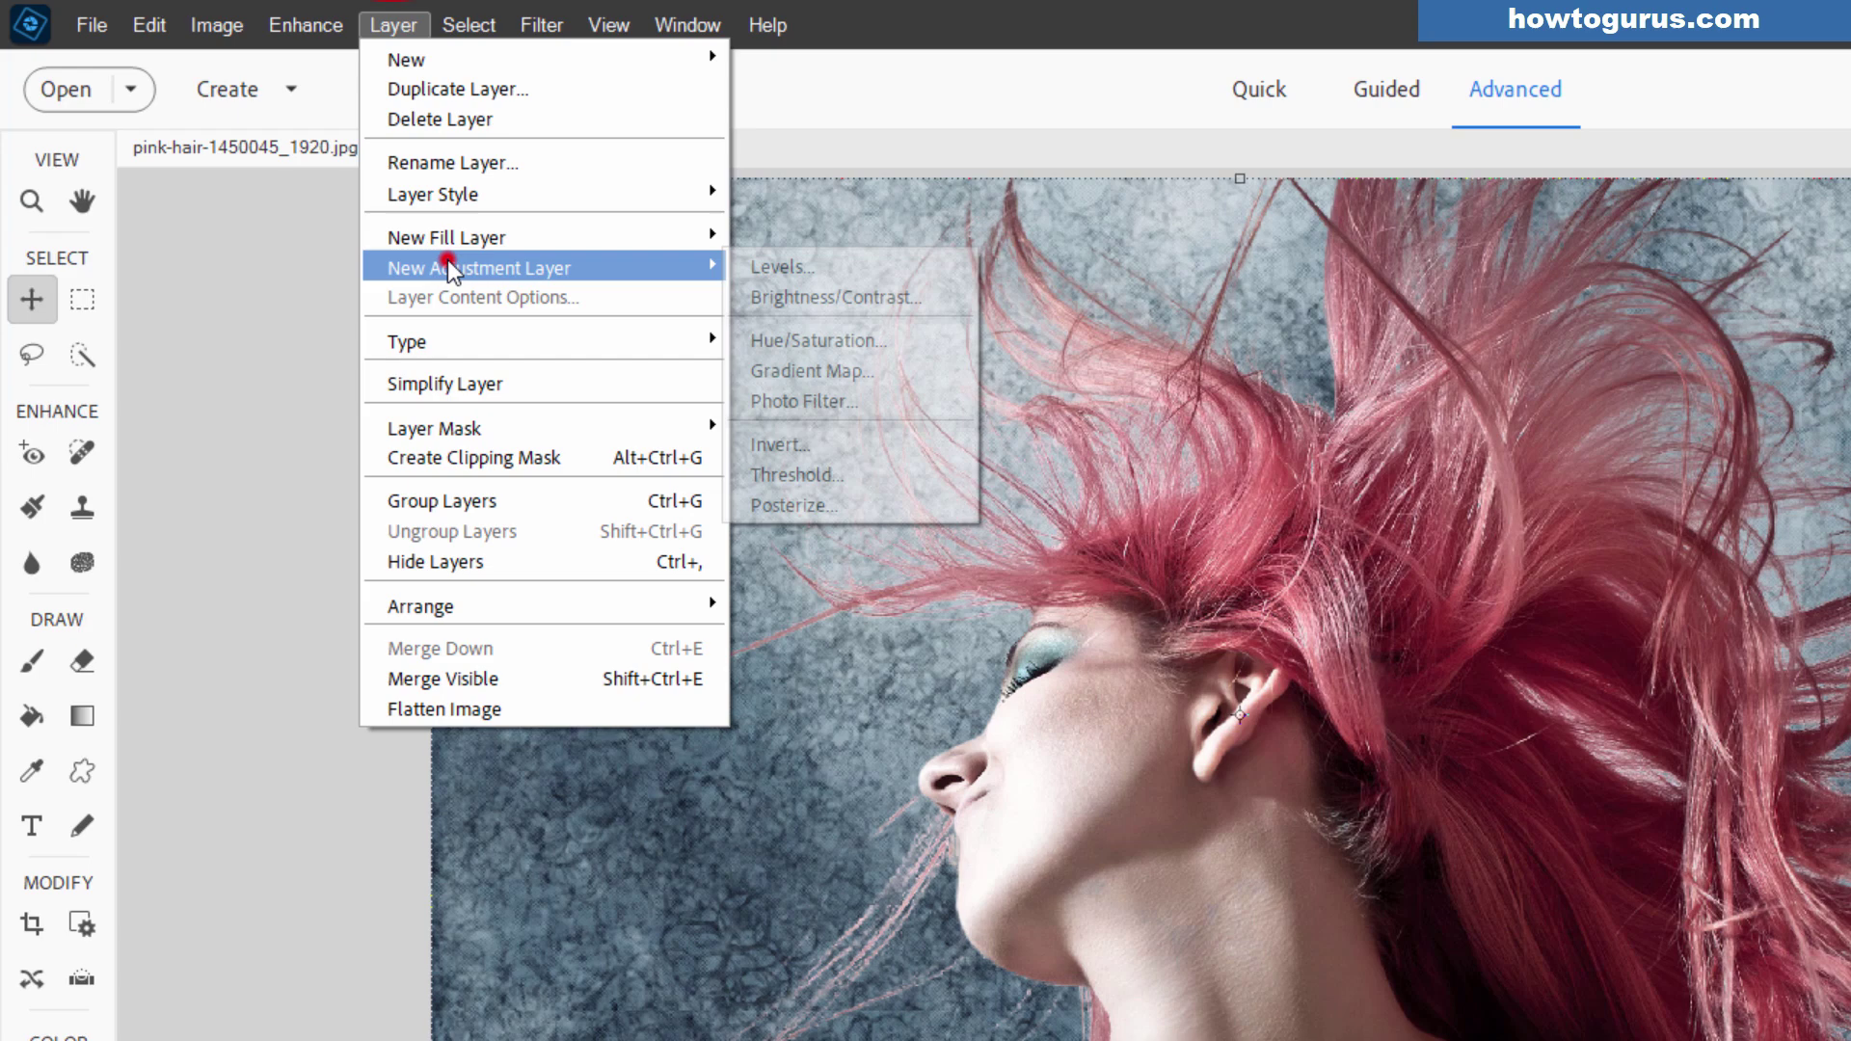
left_click(800, 268)
left_click(1354, 529)
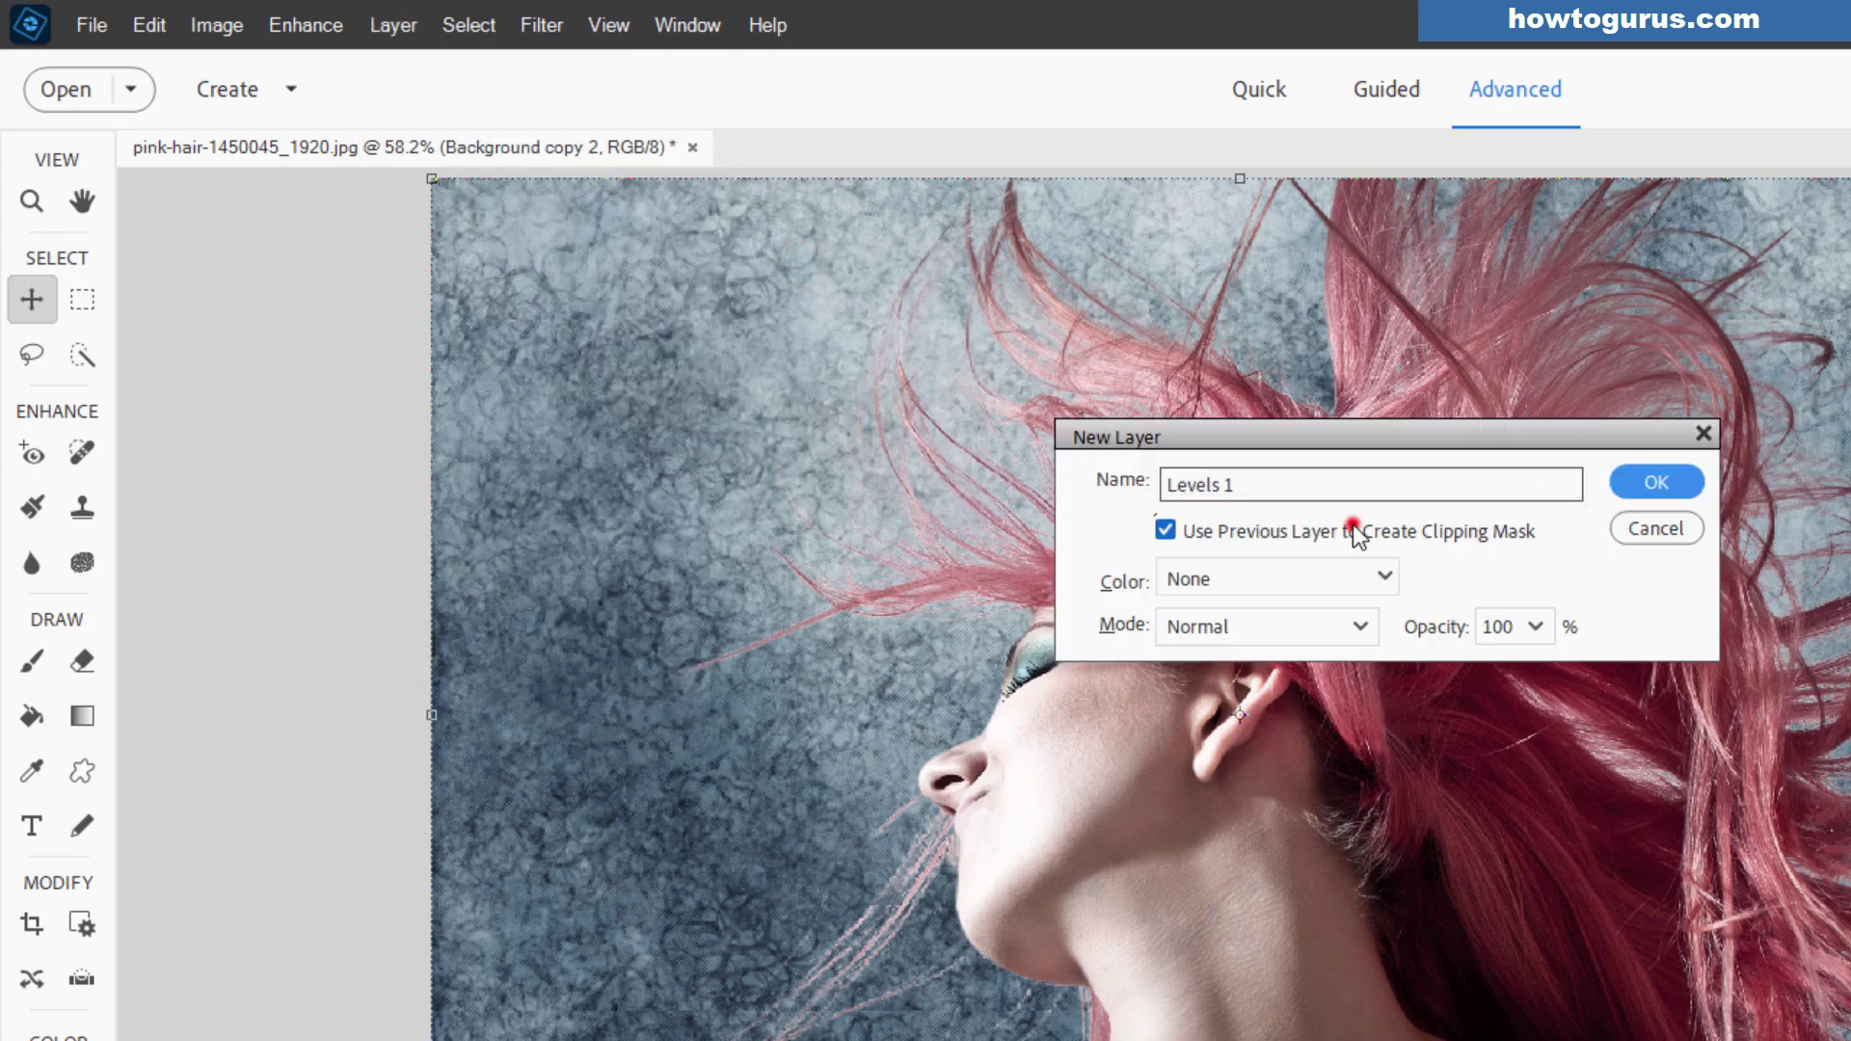
left_click(1639, 492)
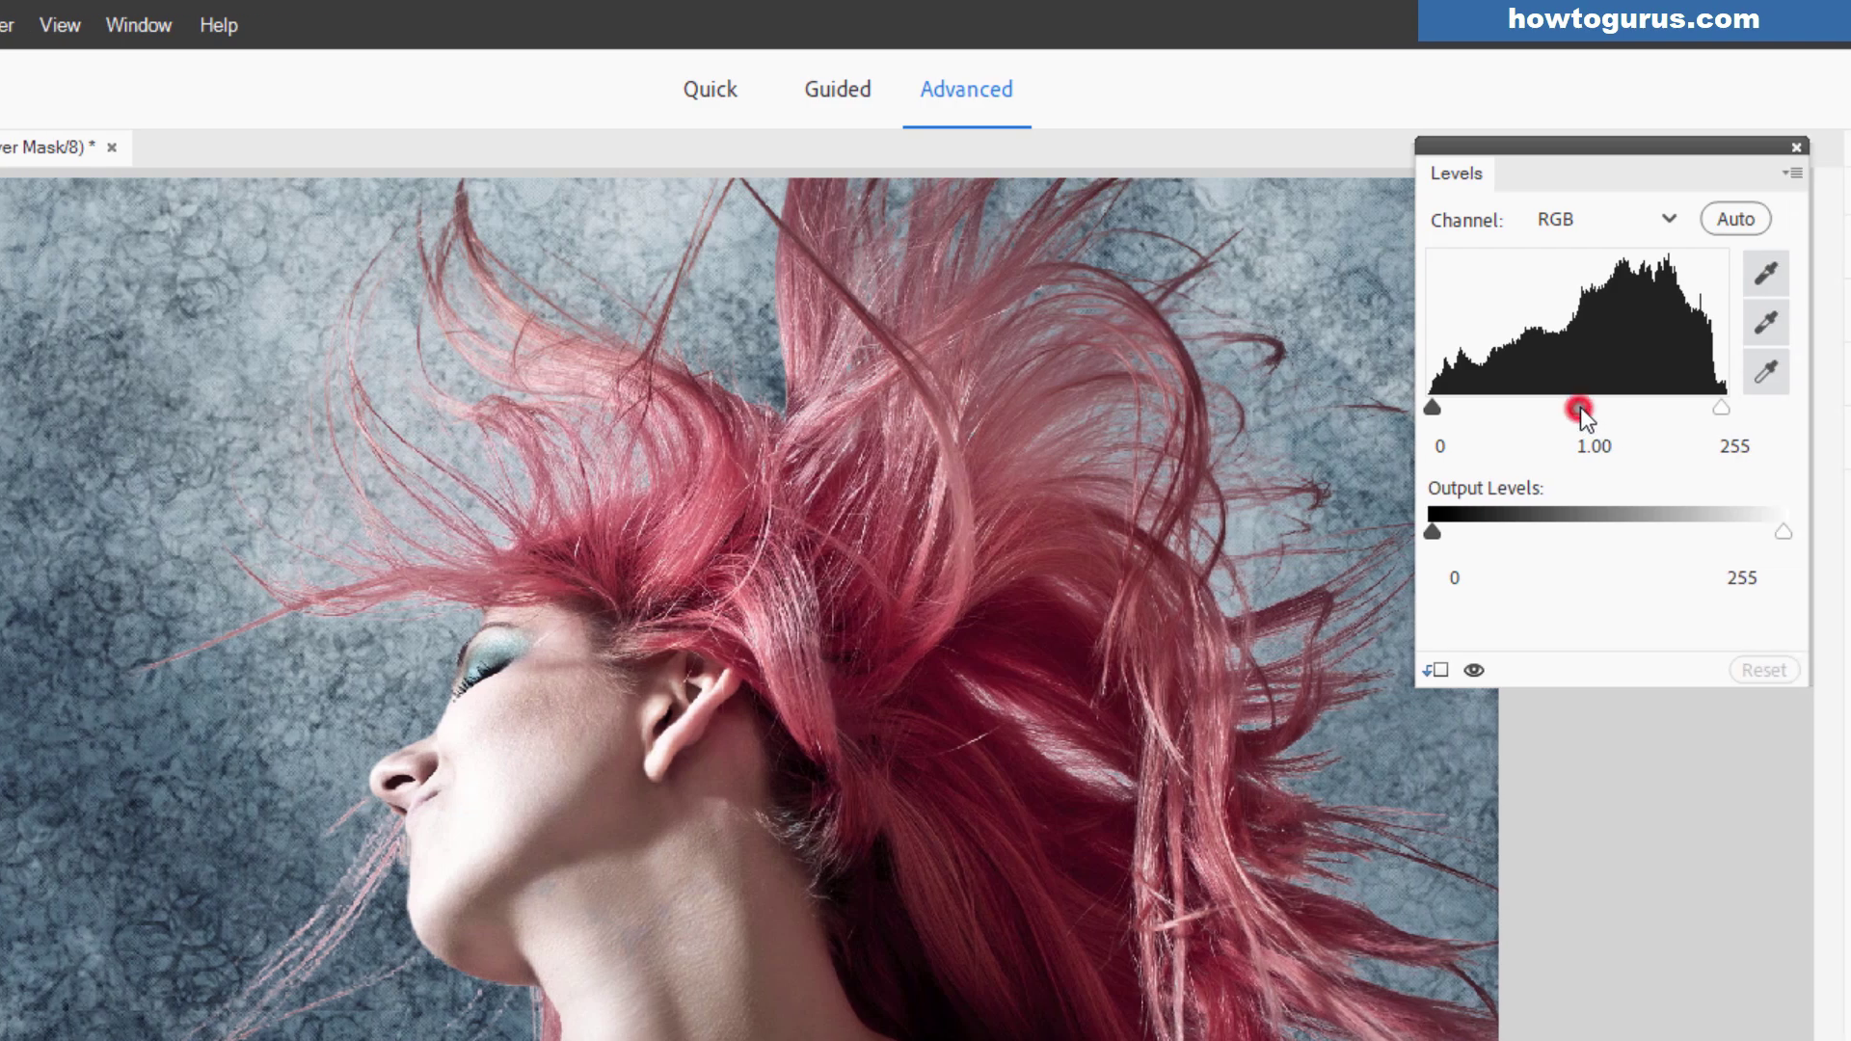
Step: Slightly darken the woman with the Levels midtone and shadow inputs, and compare the composite with the original photo in Background copy
left_click_drag(1579, 410, 1577, 402)
left_click_drag(1433, 408, 1443, 408)
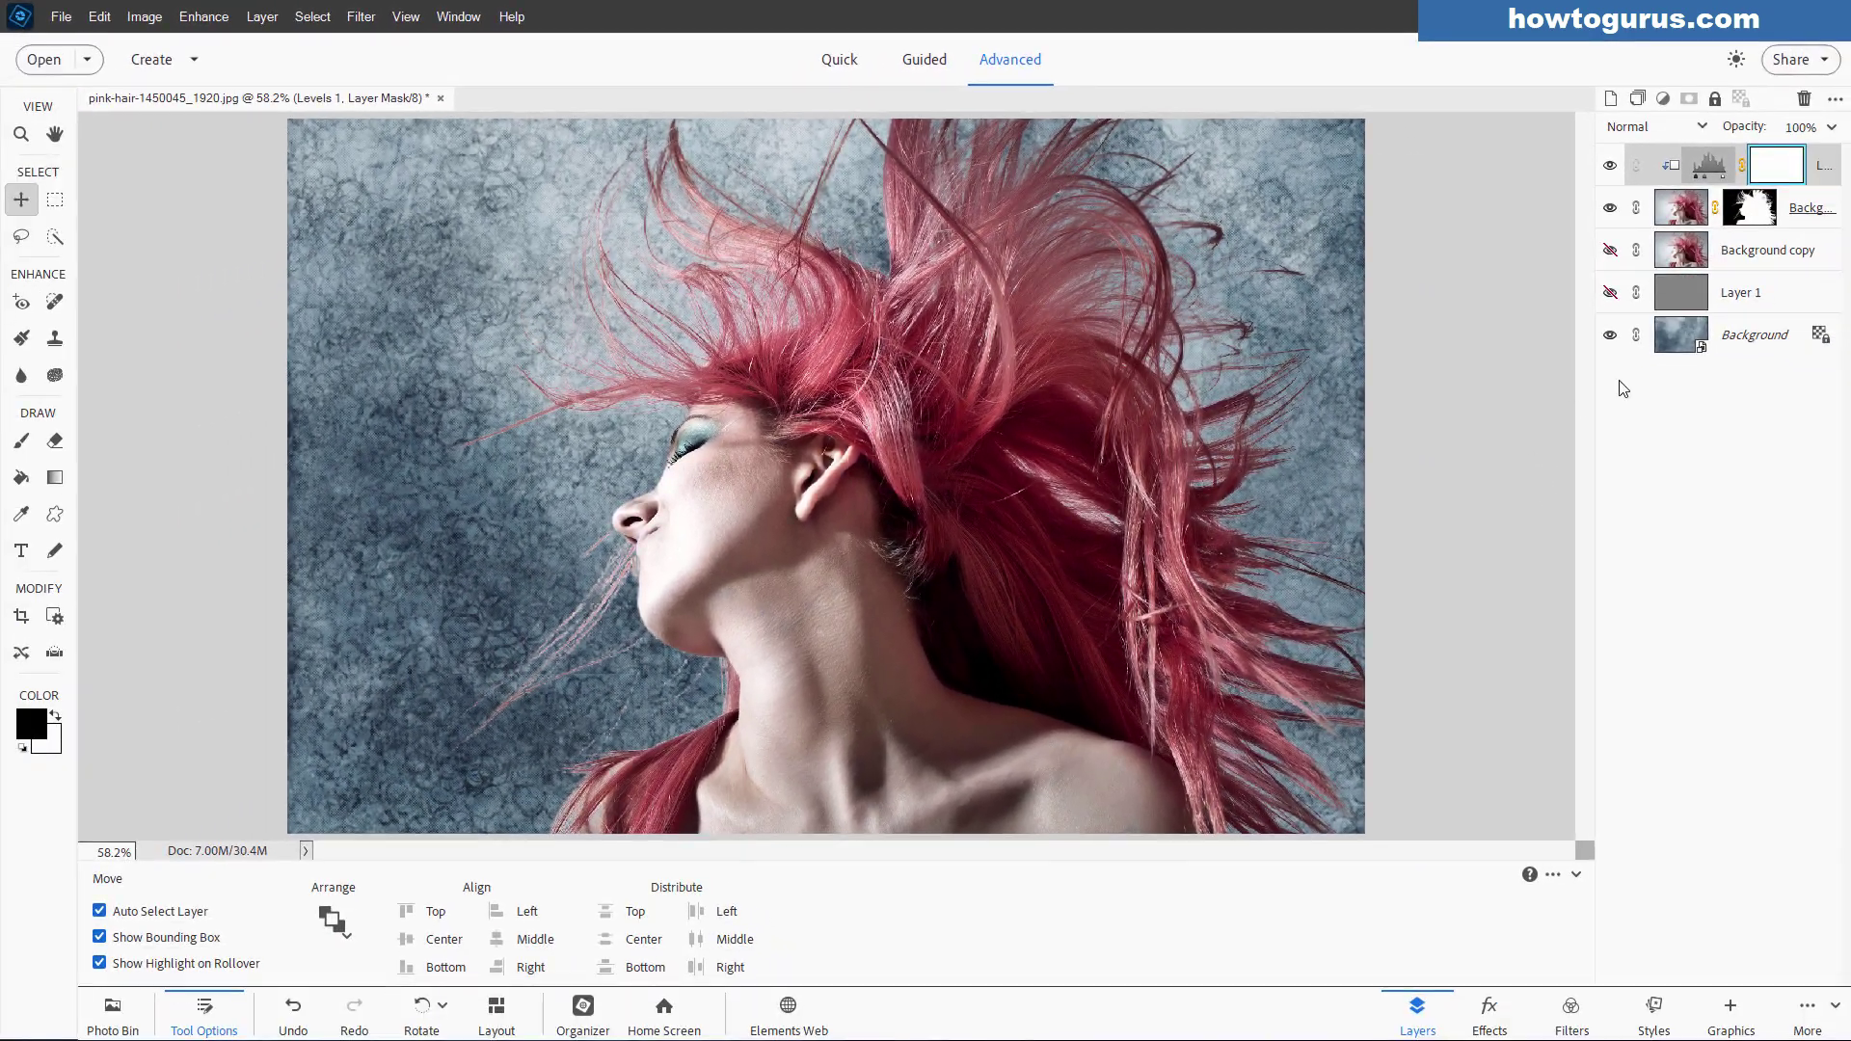
left_click(1610, 253)
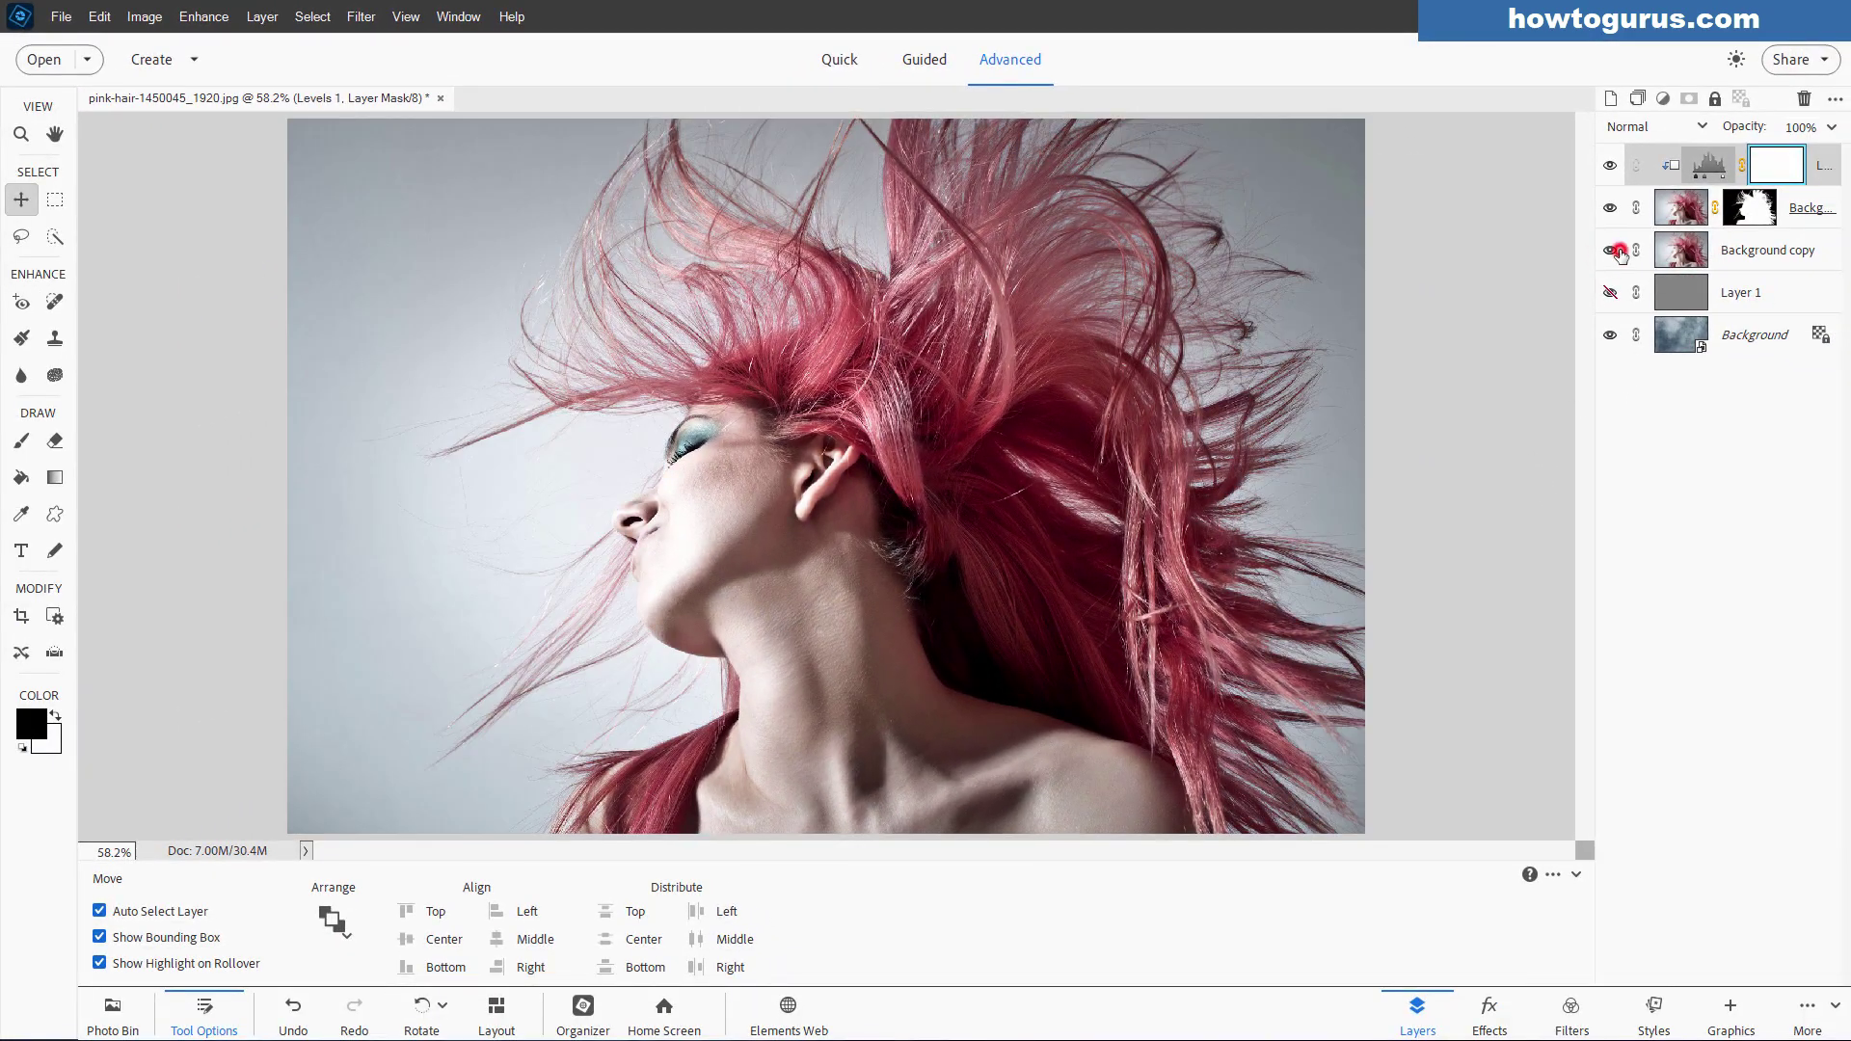
left_click(1618, 252)
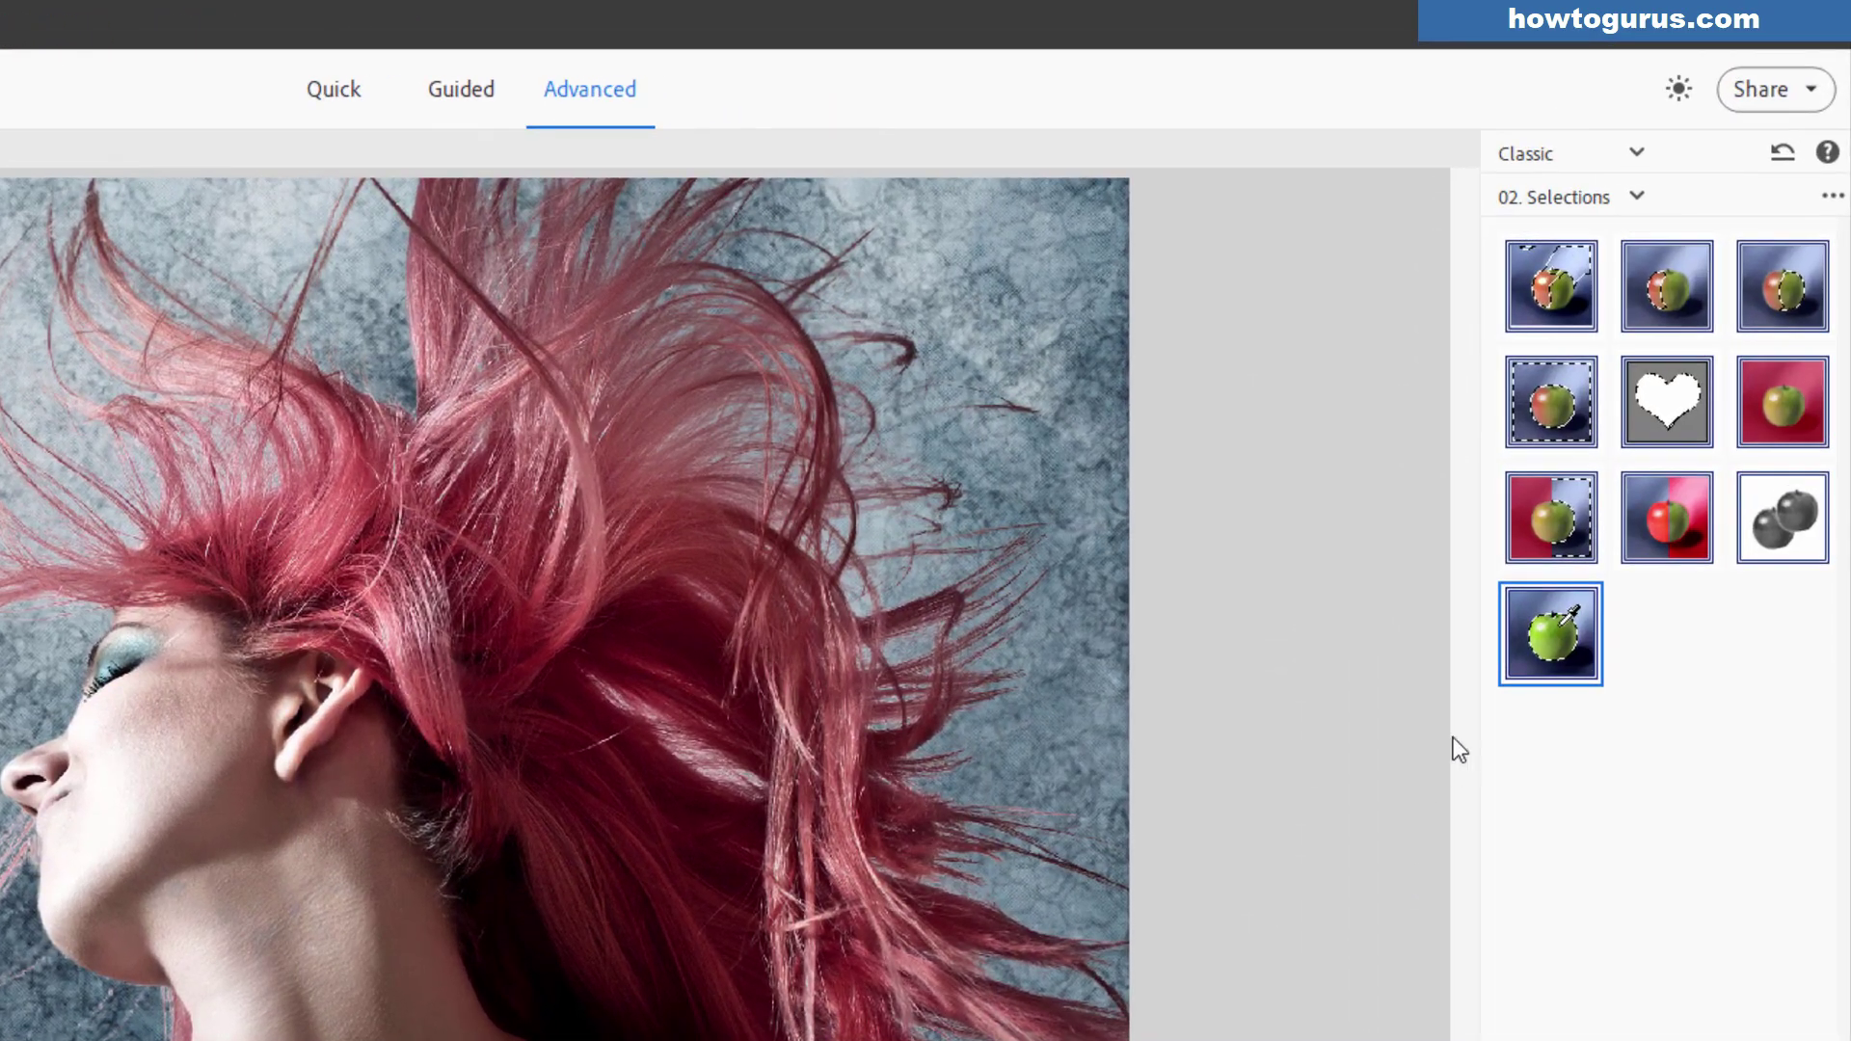
left_click(1636, 195)
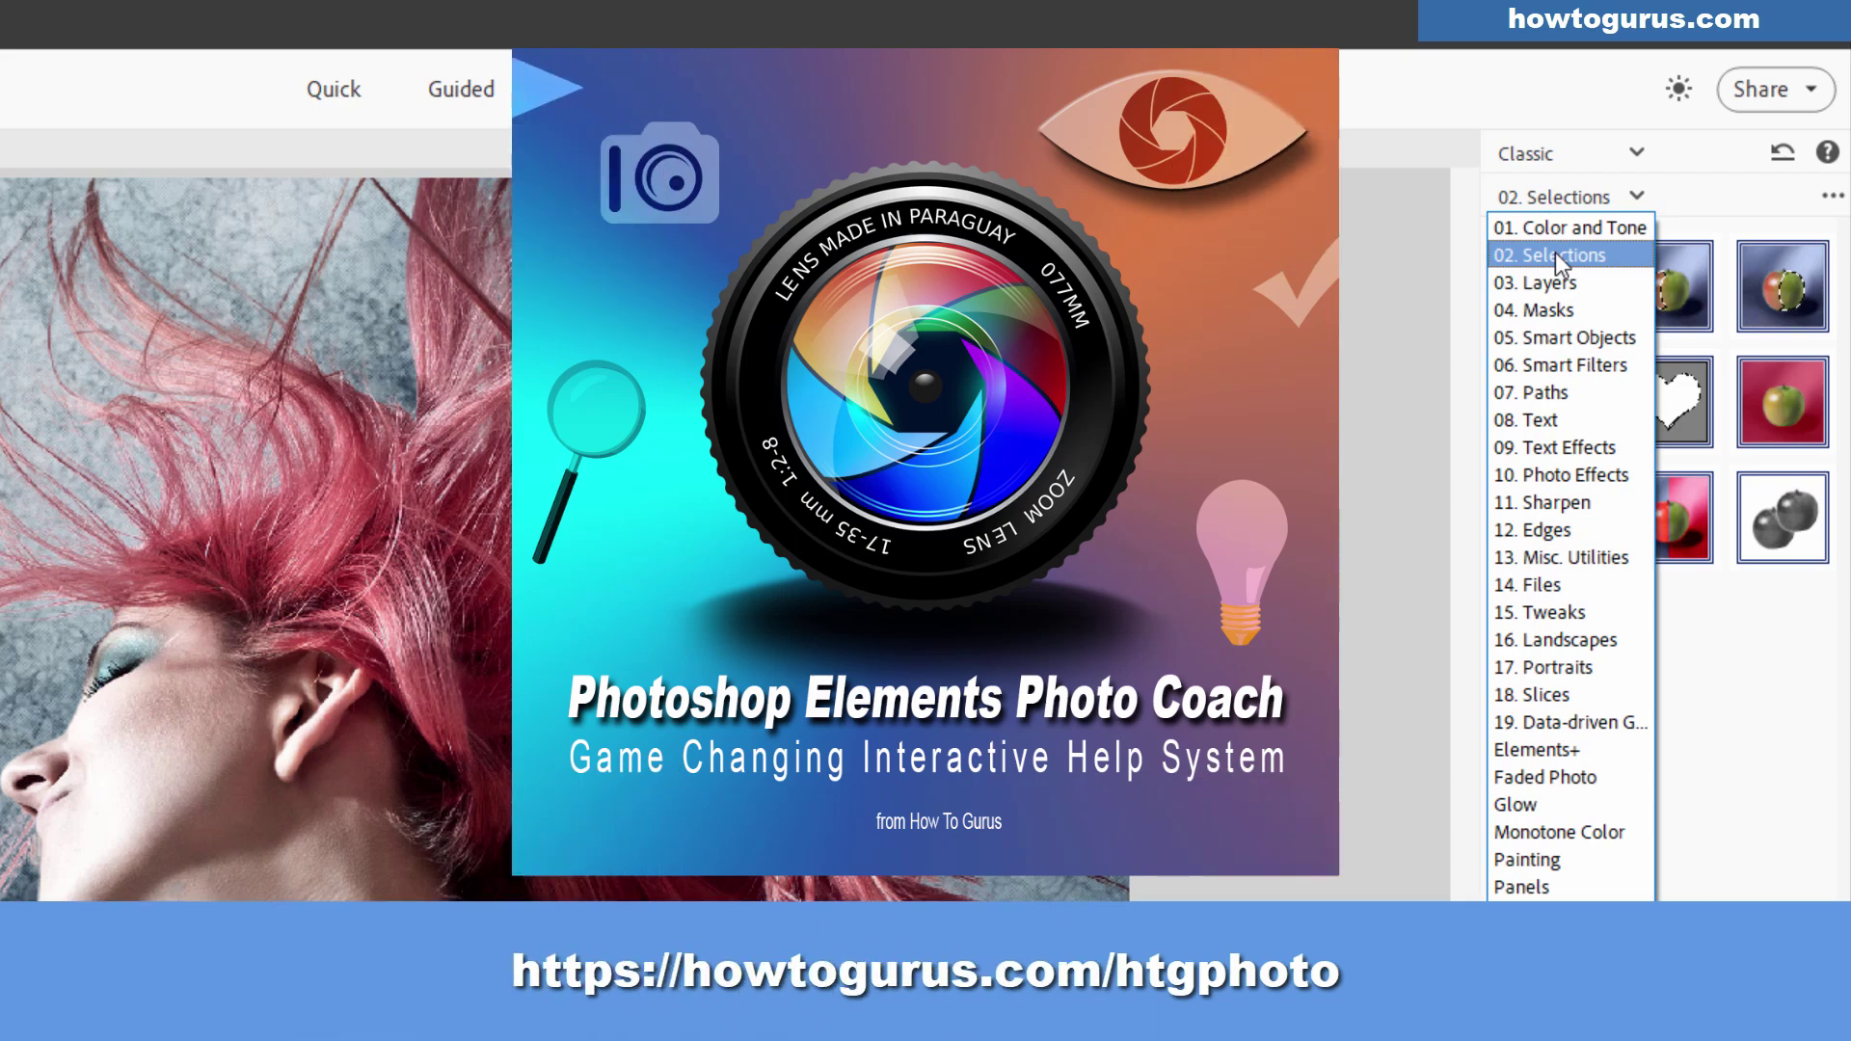
left_click(1696, 667)
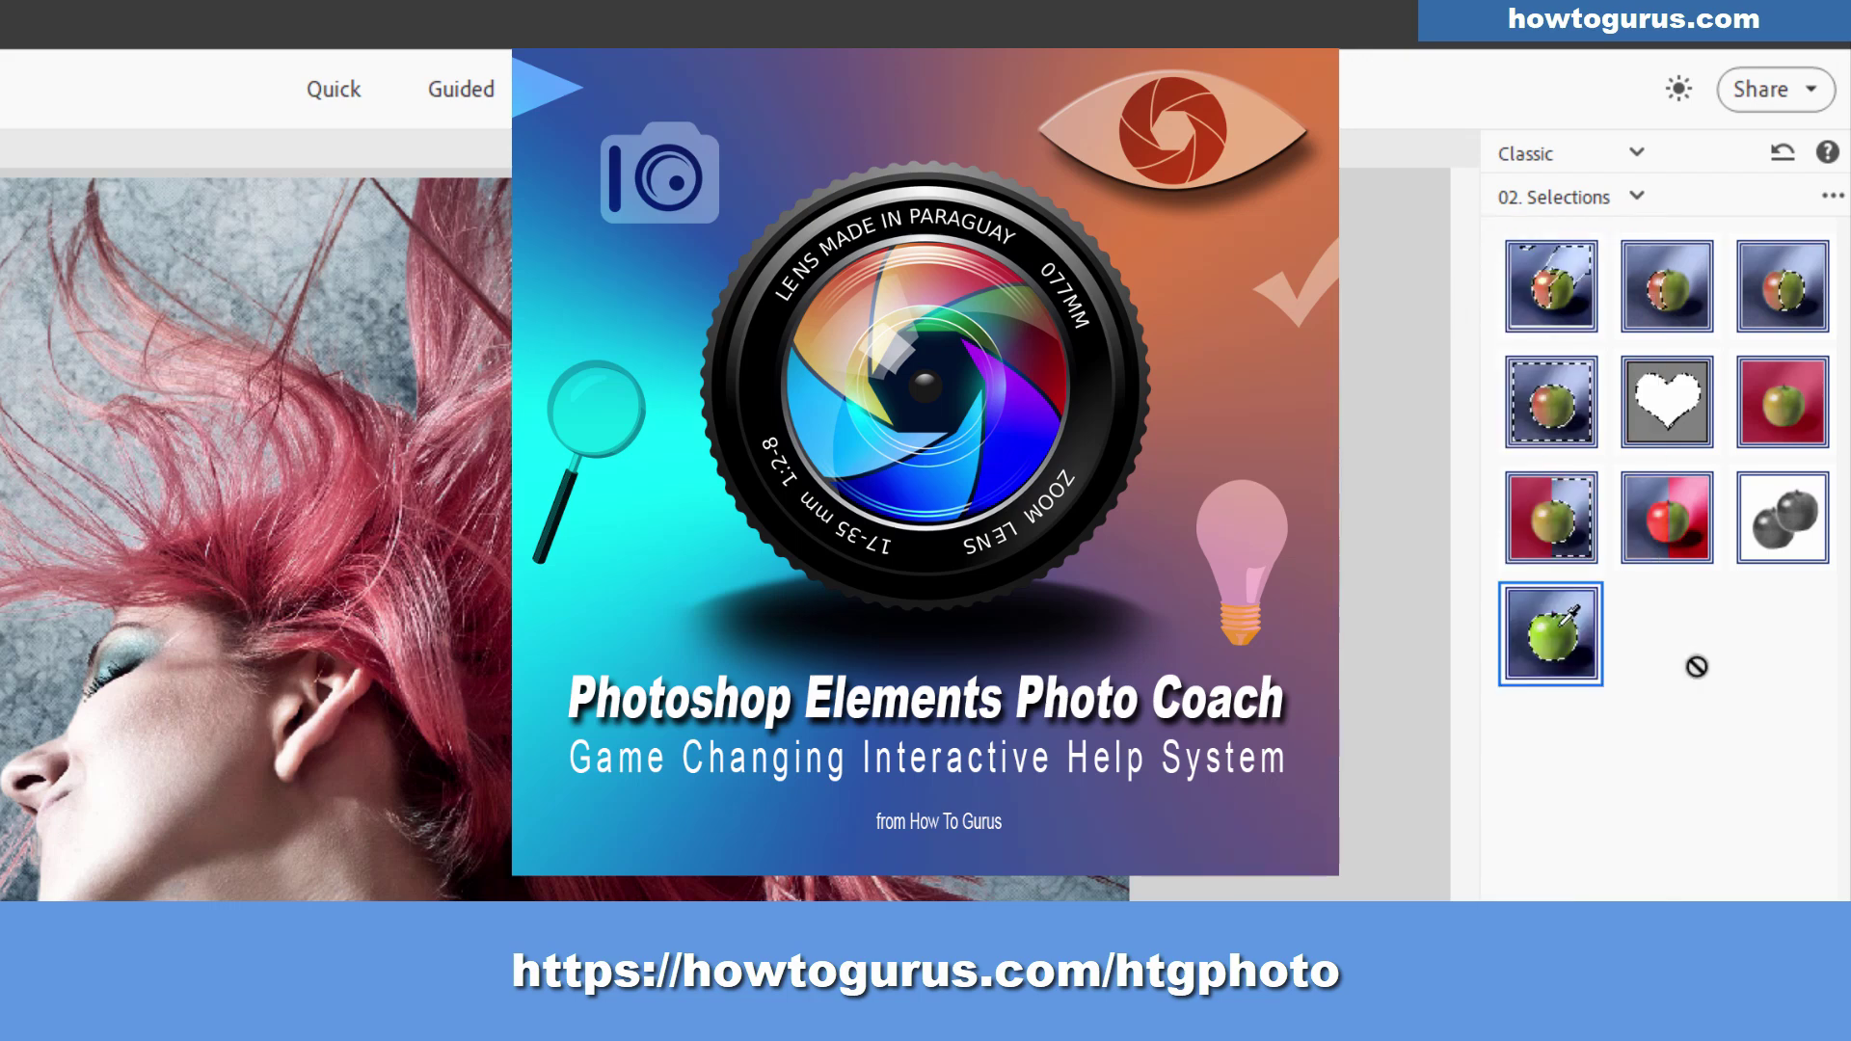